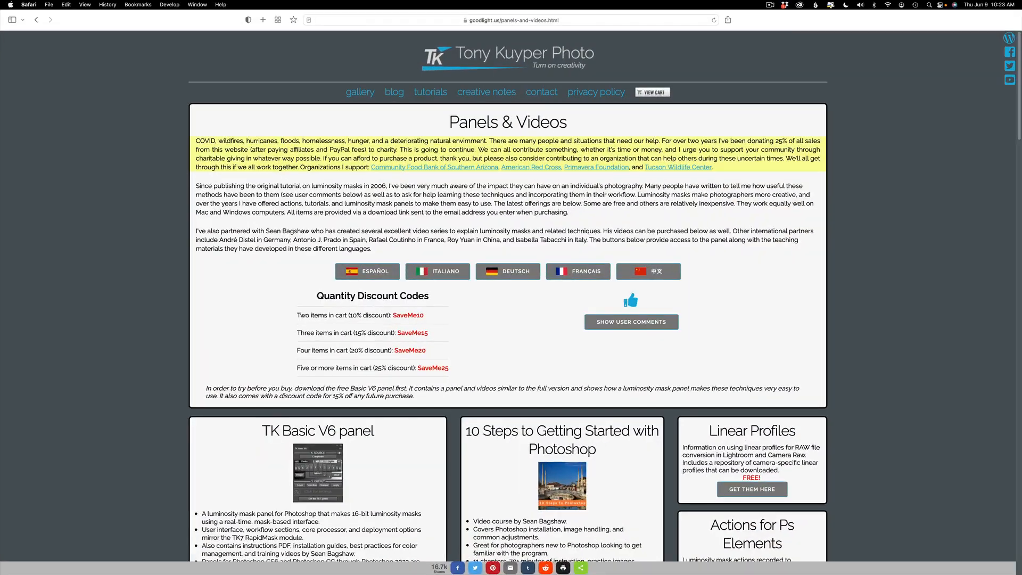
Browse the Panels & Videos page of the Tony Kuyper Photo website to review the TK8 plugin and related courses.
scroll(509, 296, "down", 5)
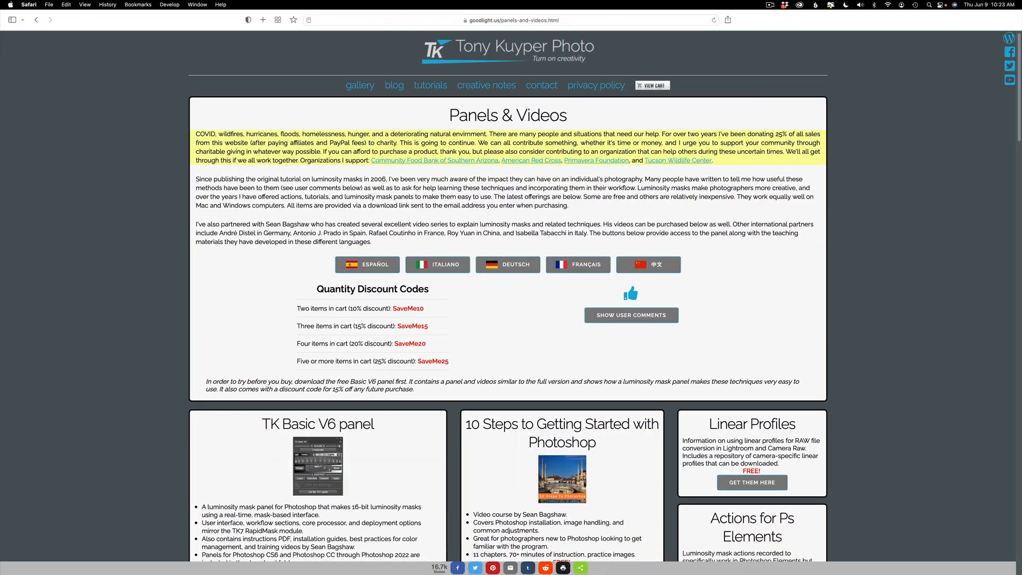
scroll(509, 296, "down", 10)
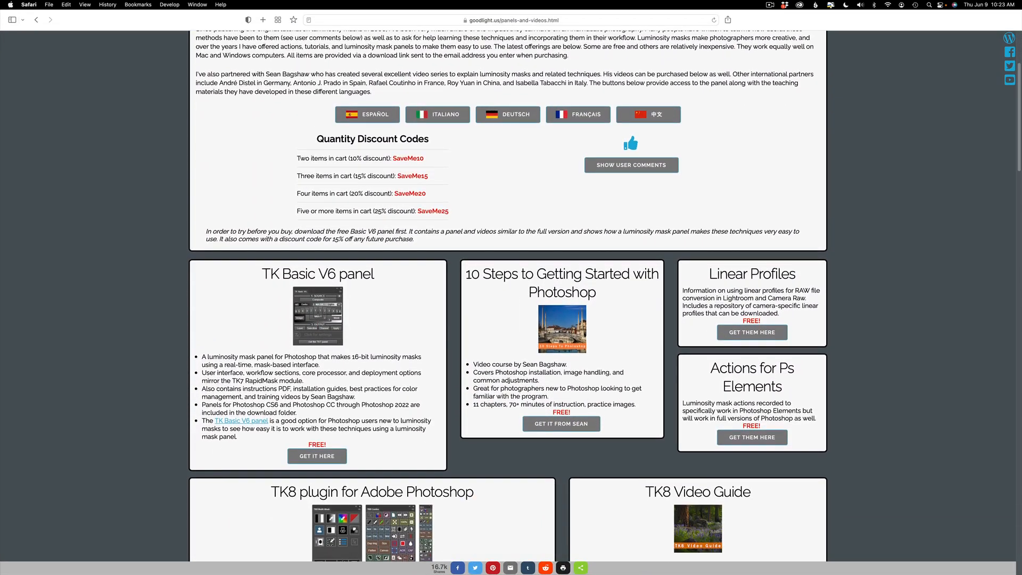
scroll(509, 296, "down", 5)
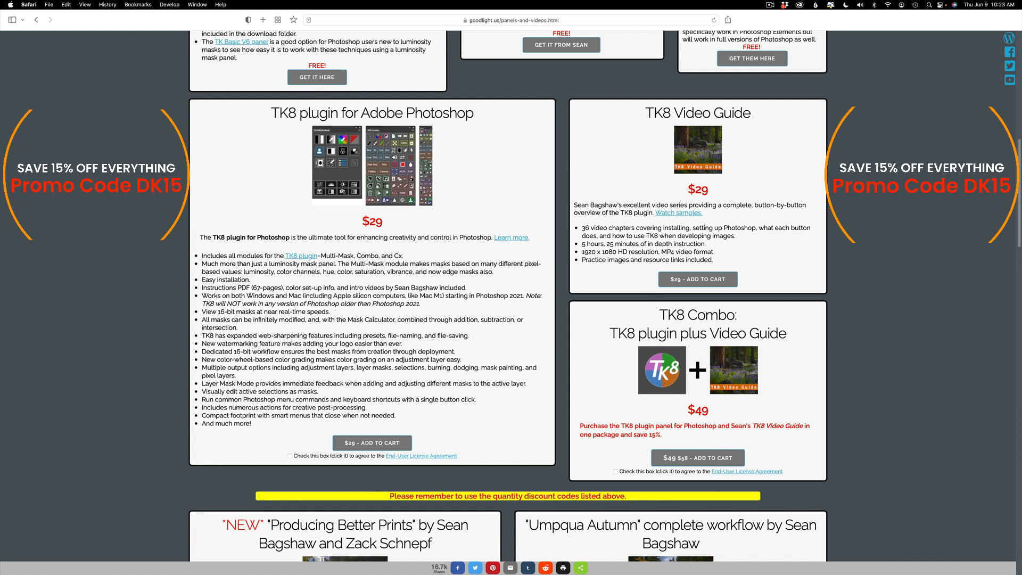
scroll(509, 296, "down", 5)
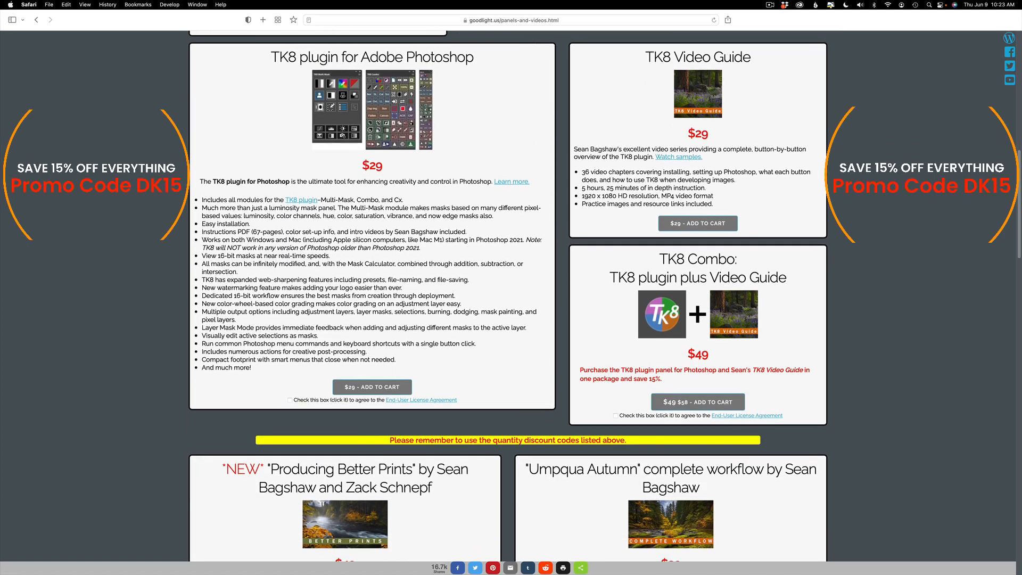
scroll(508, 296, "down", 13)
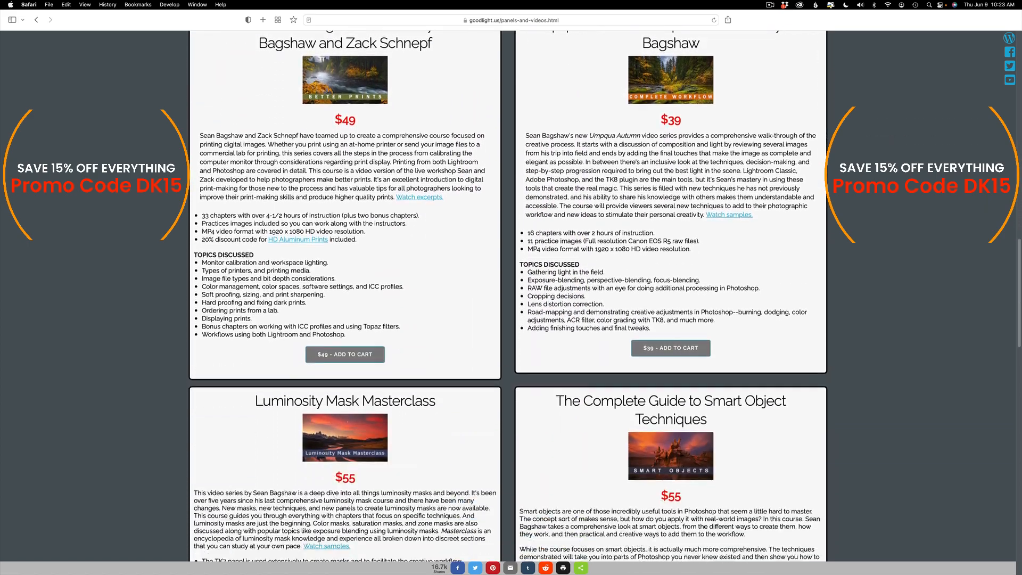
scroll(509, 296, "down", 11)
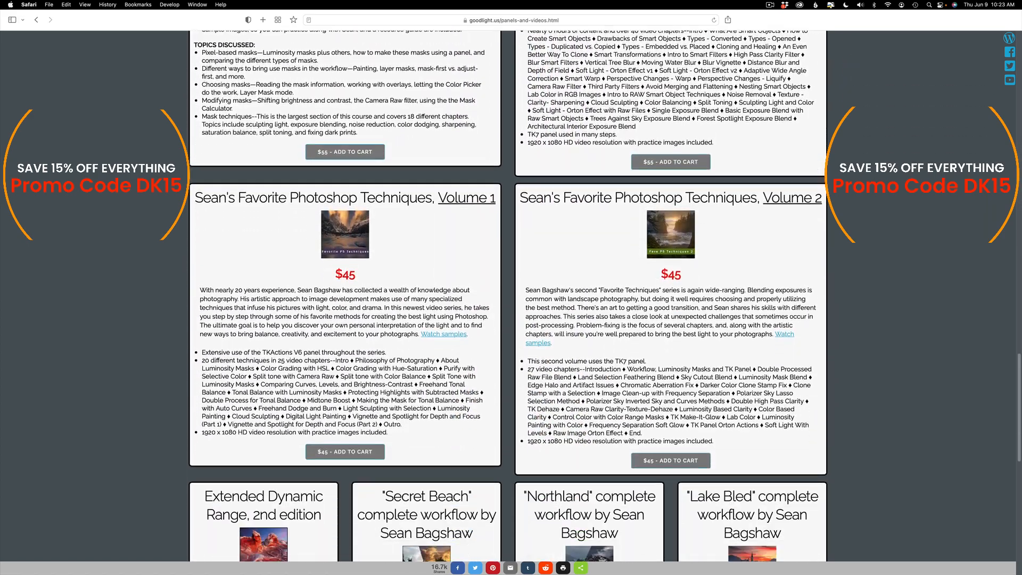
scroll(509, 296, "down", 7)
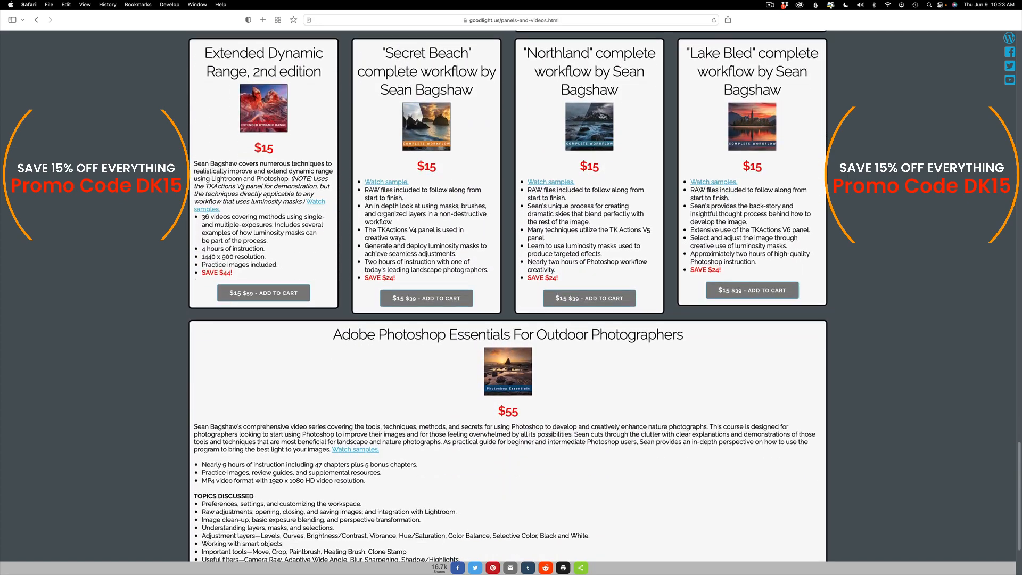
scroll(508, 297, "up", 5)
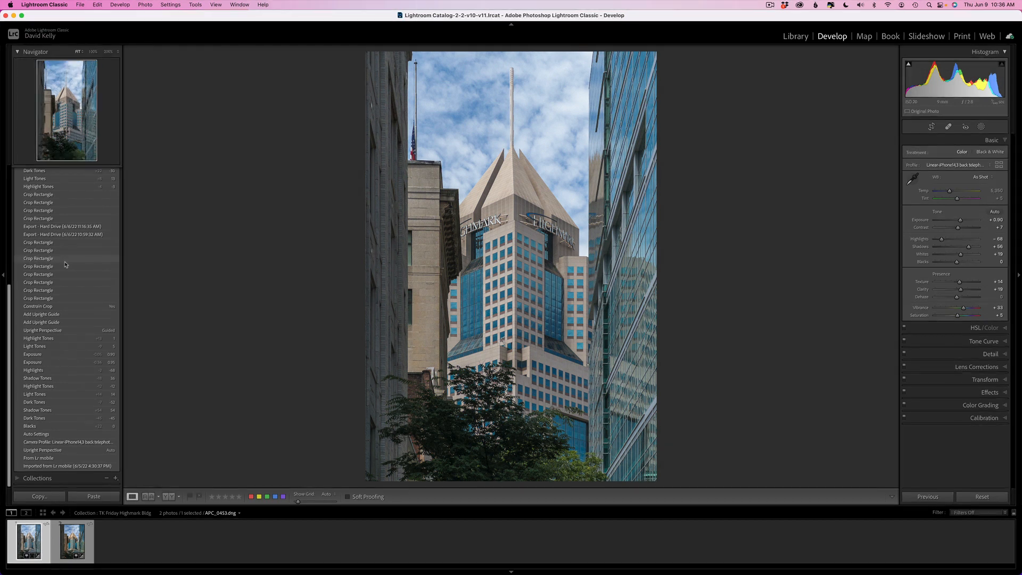
Compare the original imported state with the latest edited state using the History list.
left_click(69, 466)
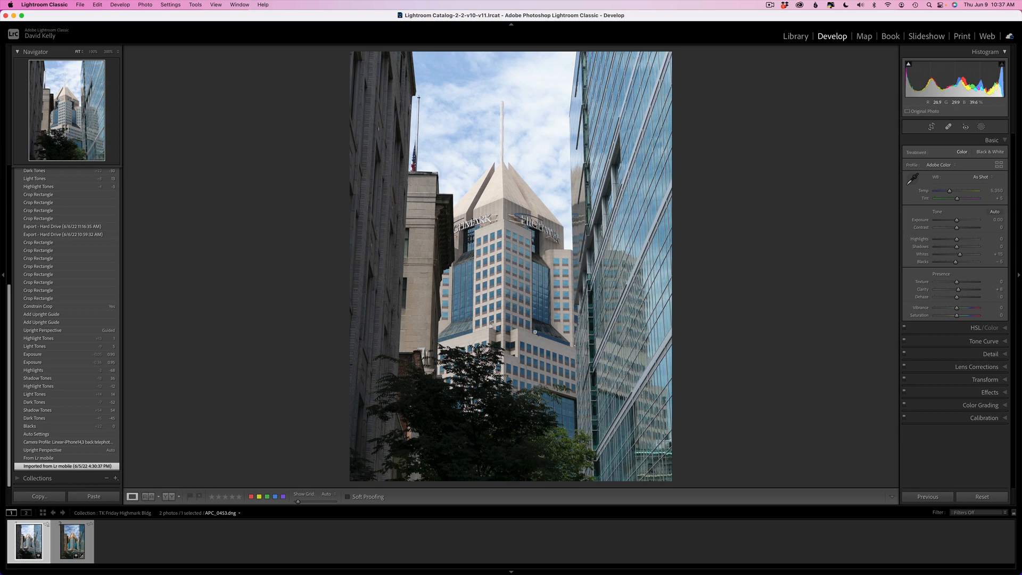
scroll(78, 374, "up", 10)
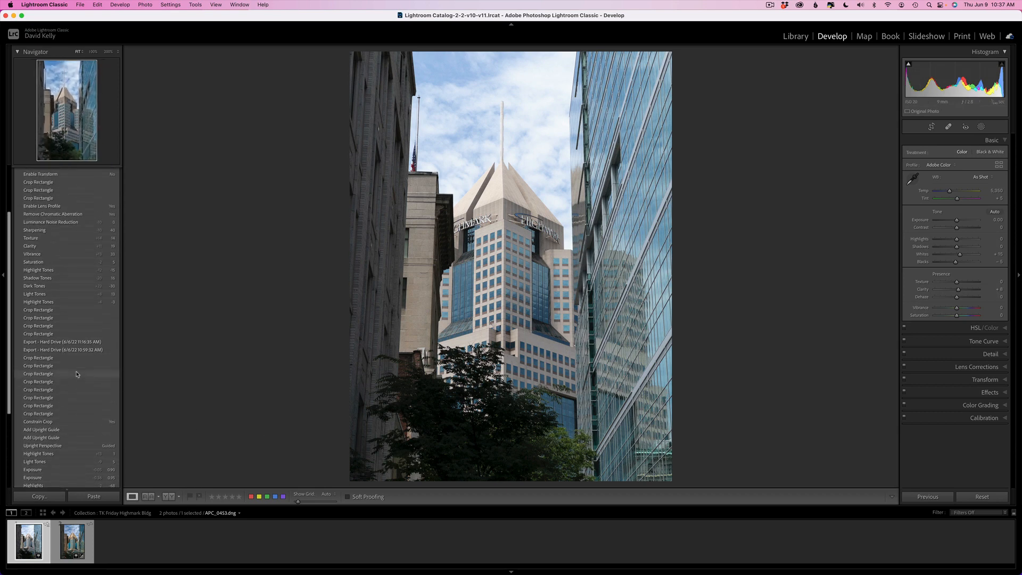
left_click(57, 208)
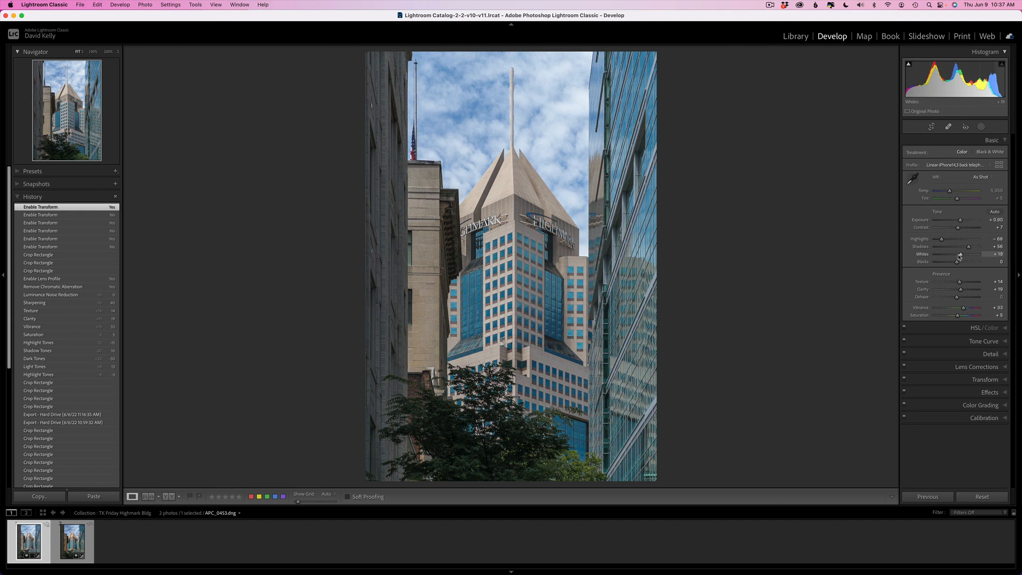
Review the Tone Curve, Detail and Lens Corrections settings already applied to the photo.
left_click(992, 343)
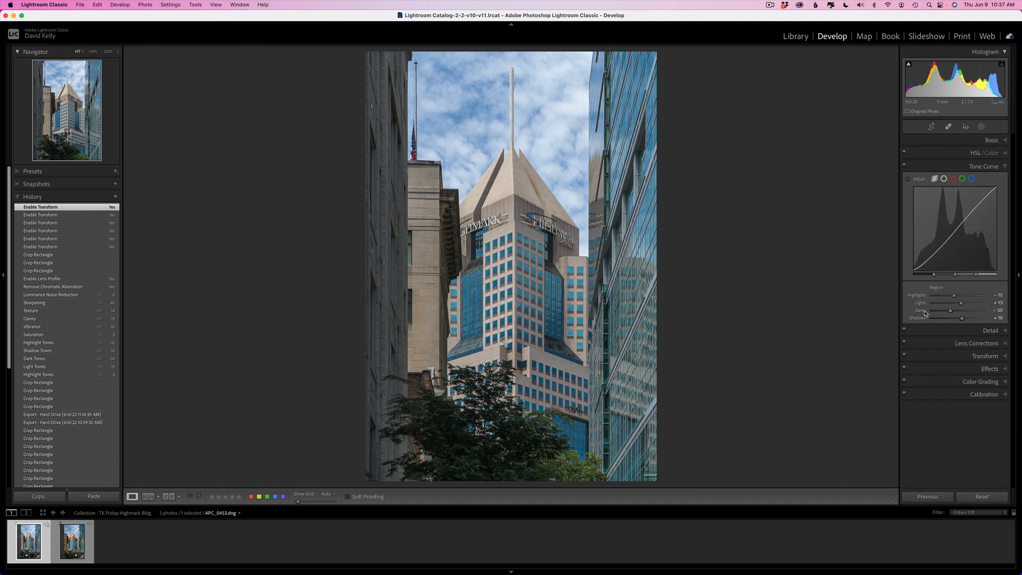
left_click(990, 167)
left_click(991, 180)
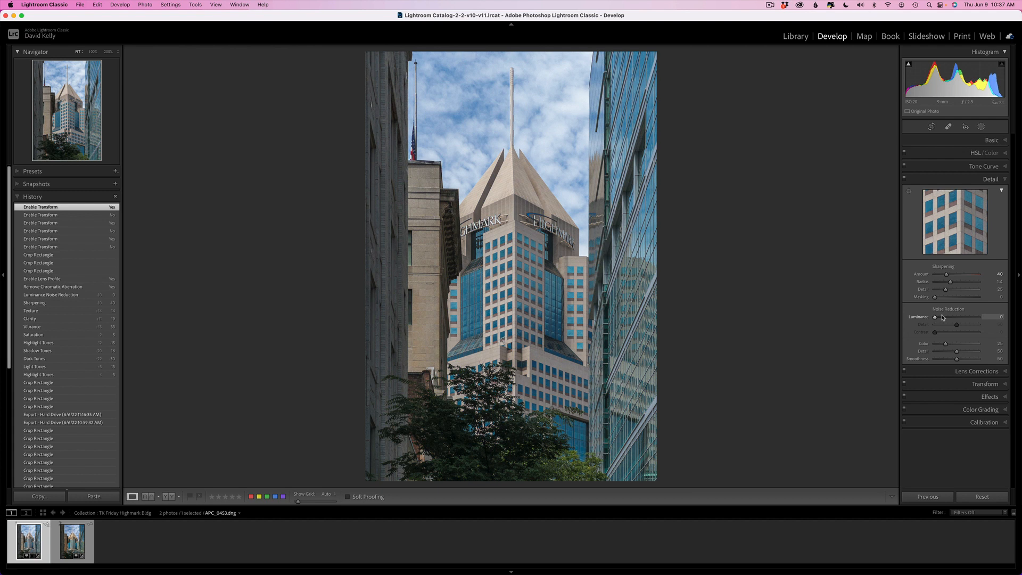
left_click(974, 179)
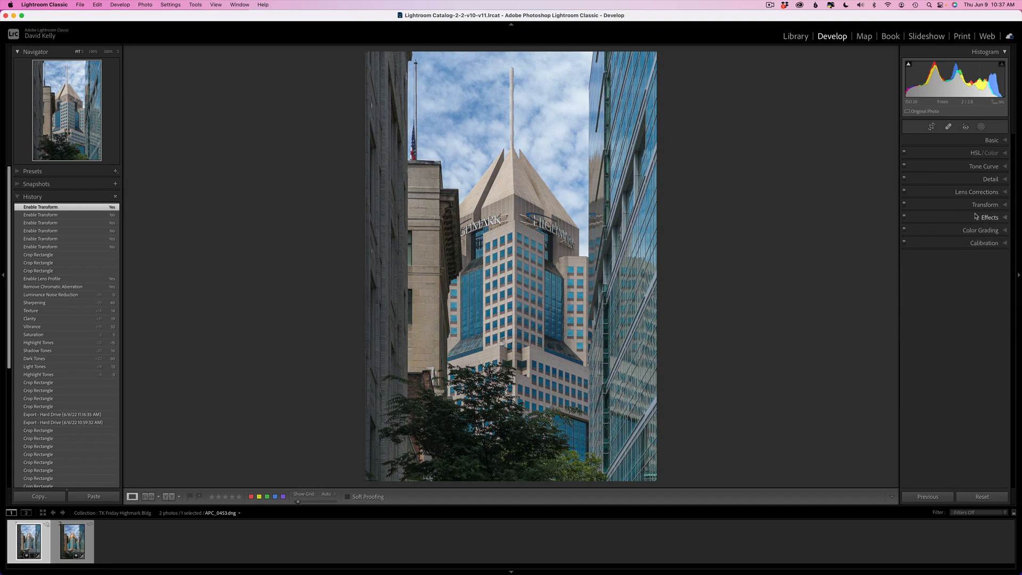
left_click(982, 192)
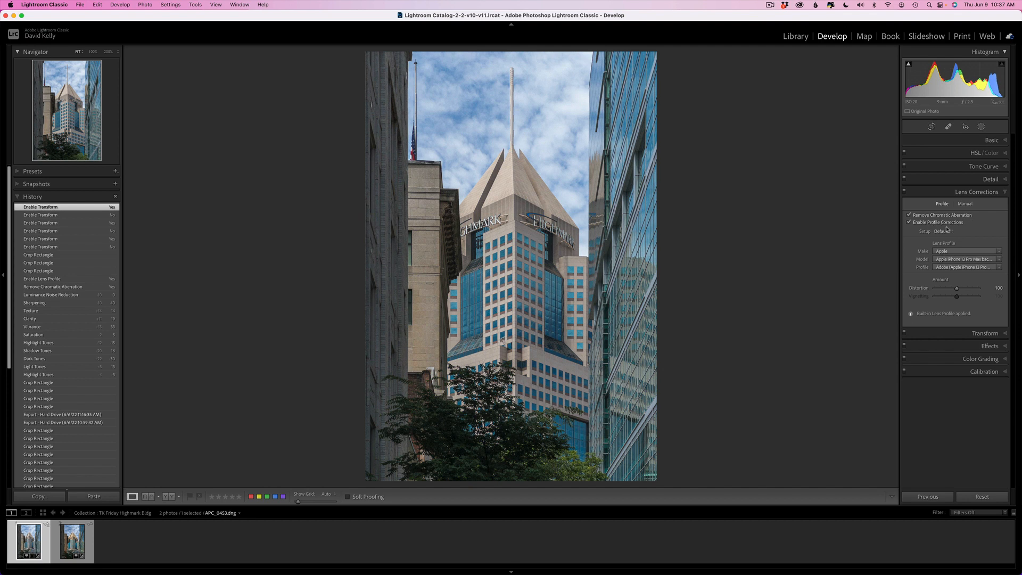
left_click(988, 193)
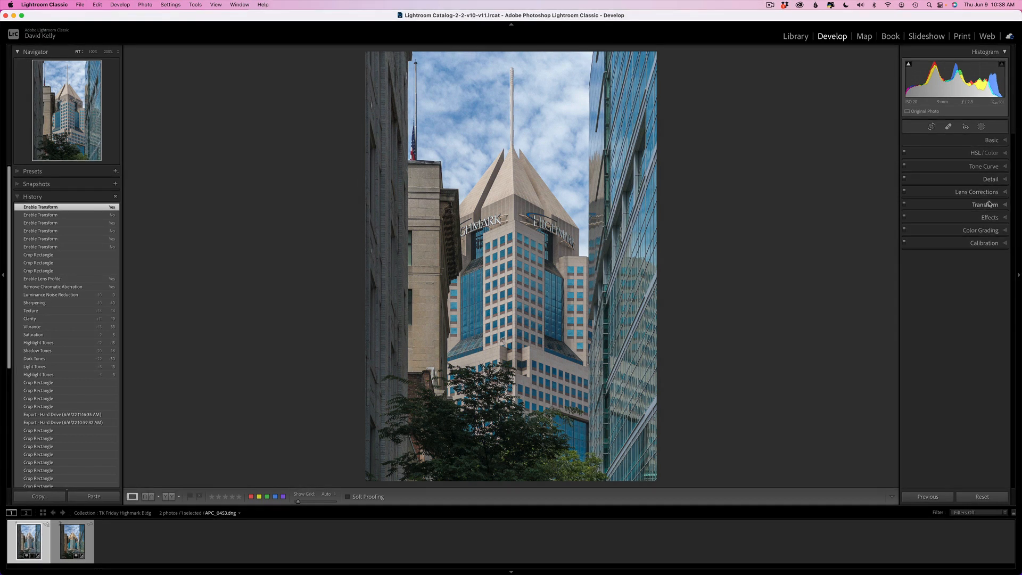
Apply a Guided Upright correction by drawing vertical guides along the left and right buildings' edges.
left_click(990, 204)
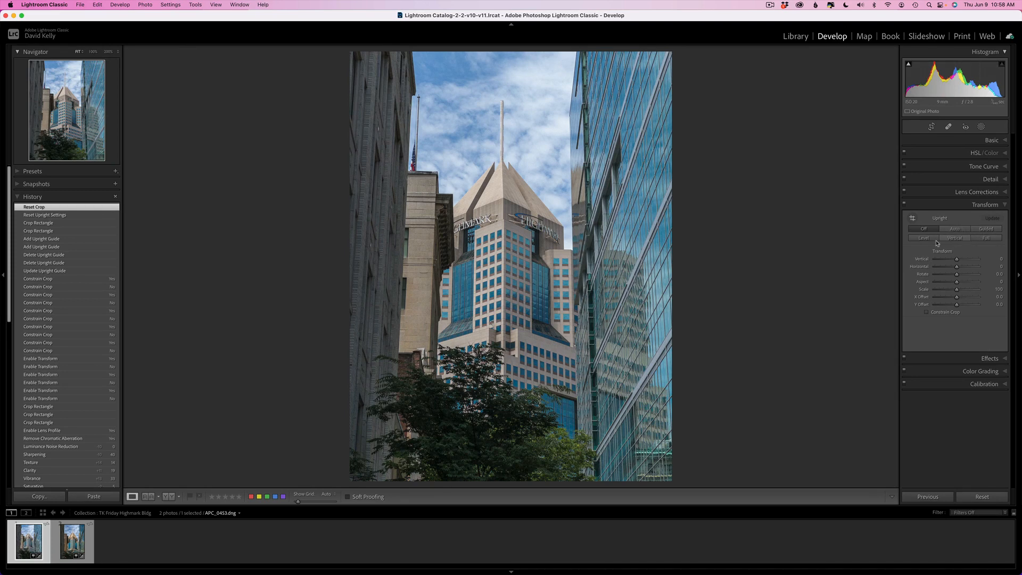
left_click(987, 230)
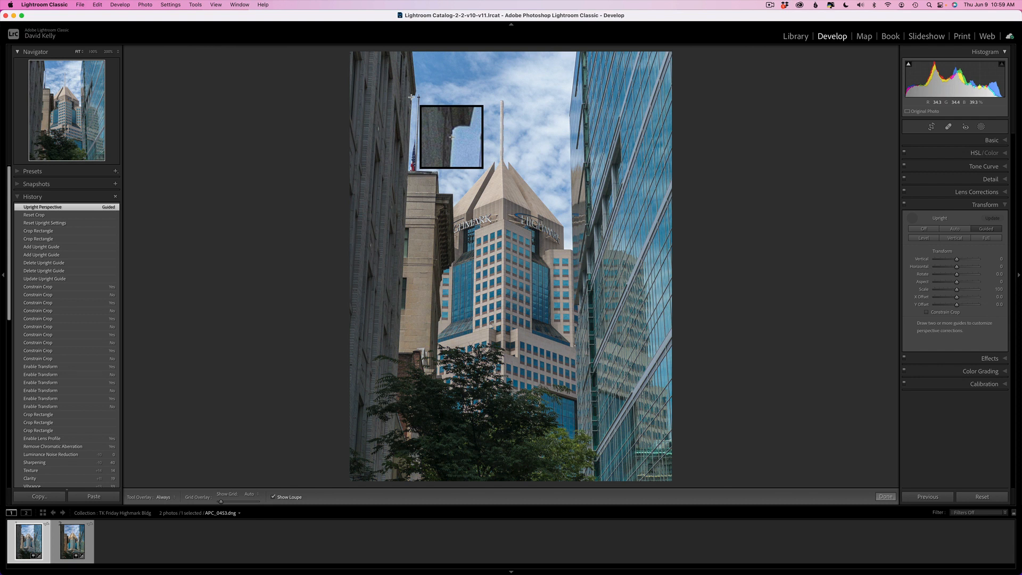
left_click_drag(412, 97, 396, 375)
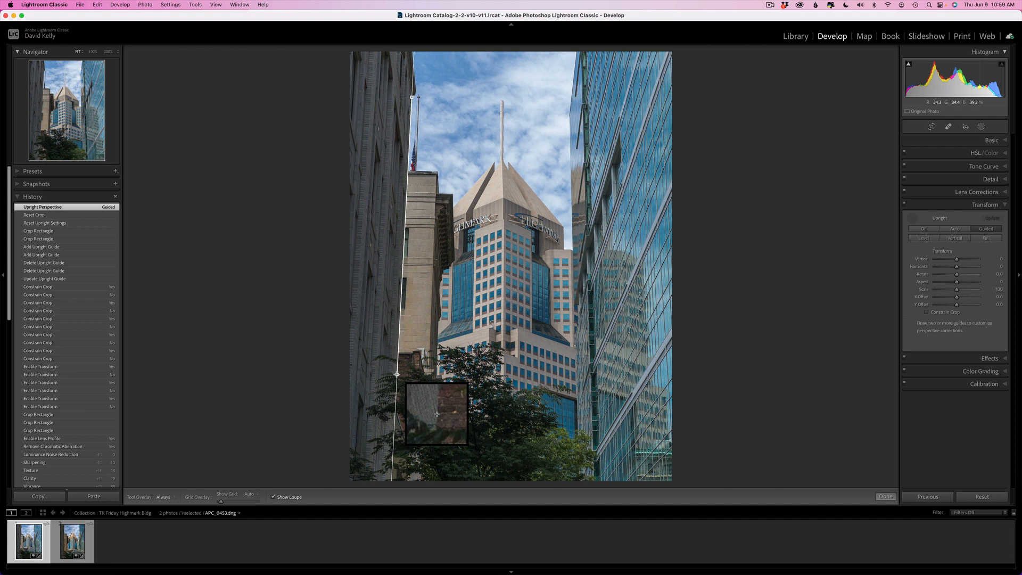
left_click_drag(397, 375, 397, 374)
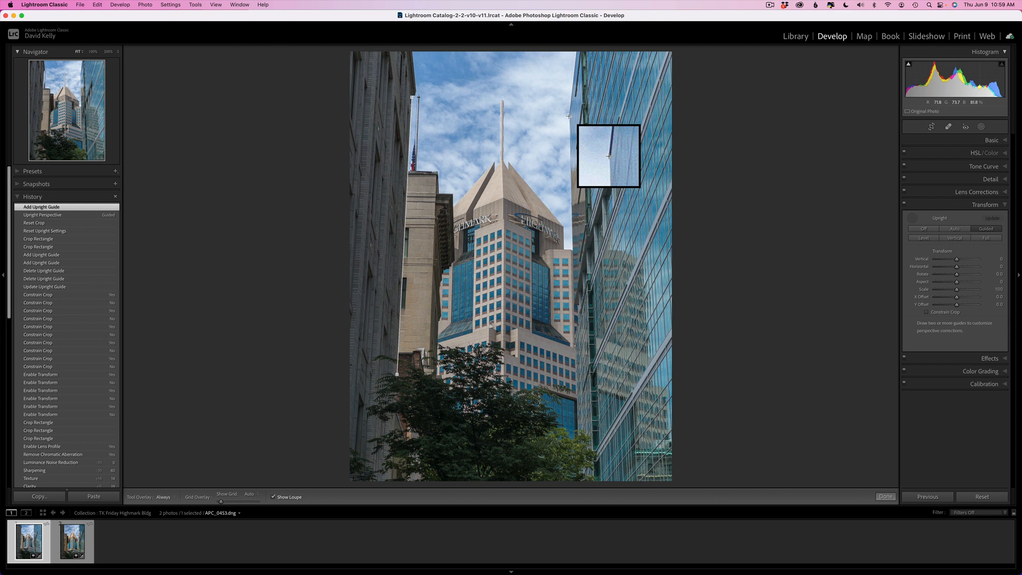
left_click_drag(568, 116, 578, 422)
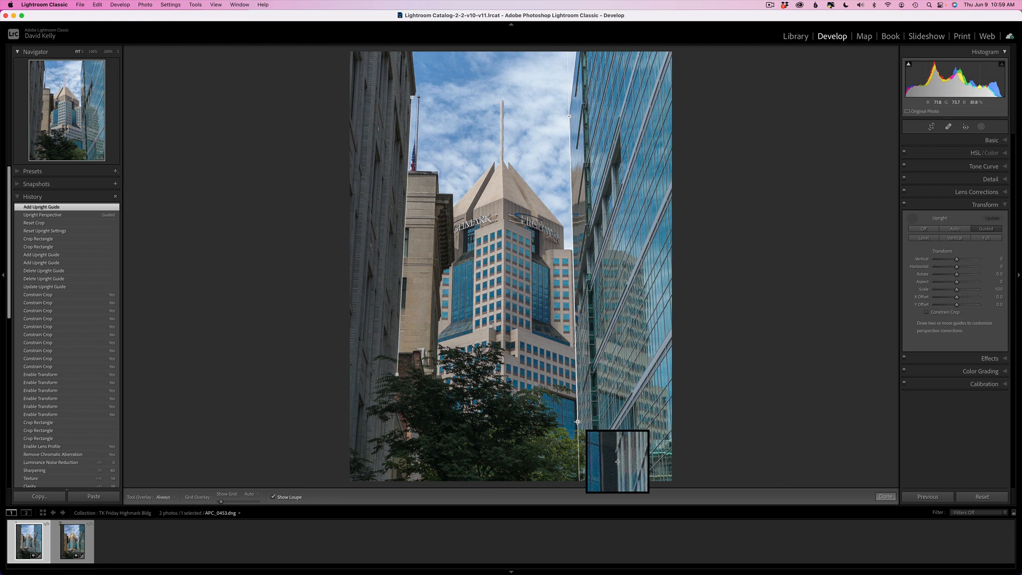
left_click_drag(578, 422, 578, 422)
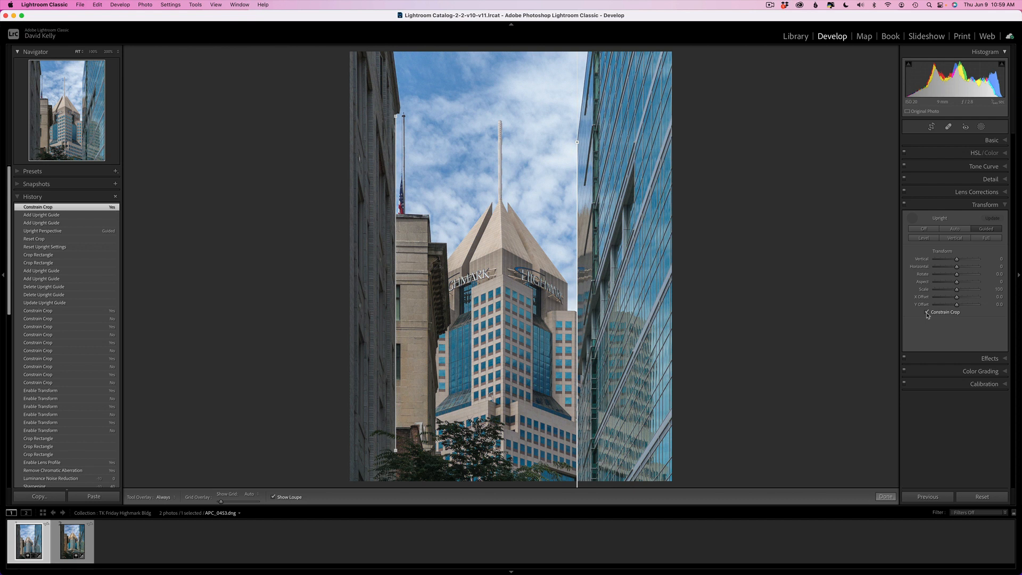
left_click(962, 207)
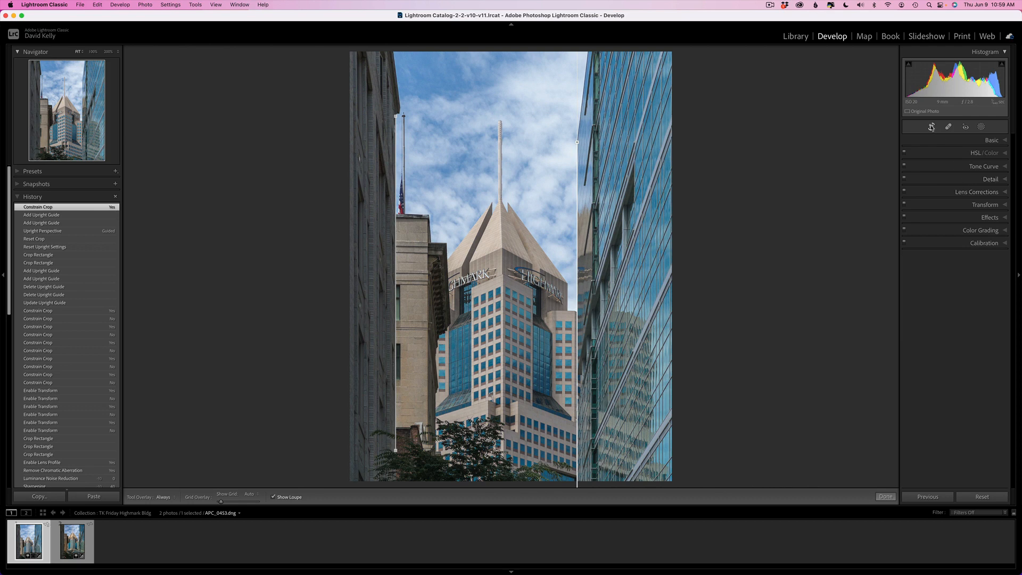
Crop the corrected photo with the aspect ratio unlocked, trimming the left side and recentring the crop.
left_click(932, 126)
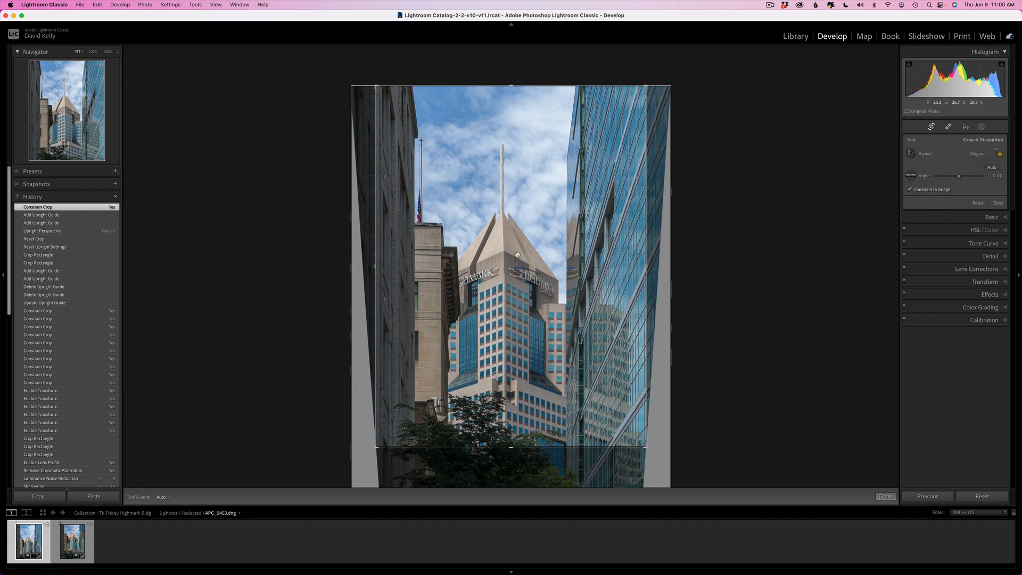
left_click(1000, 155)
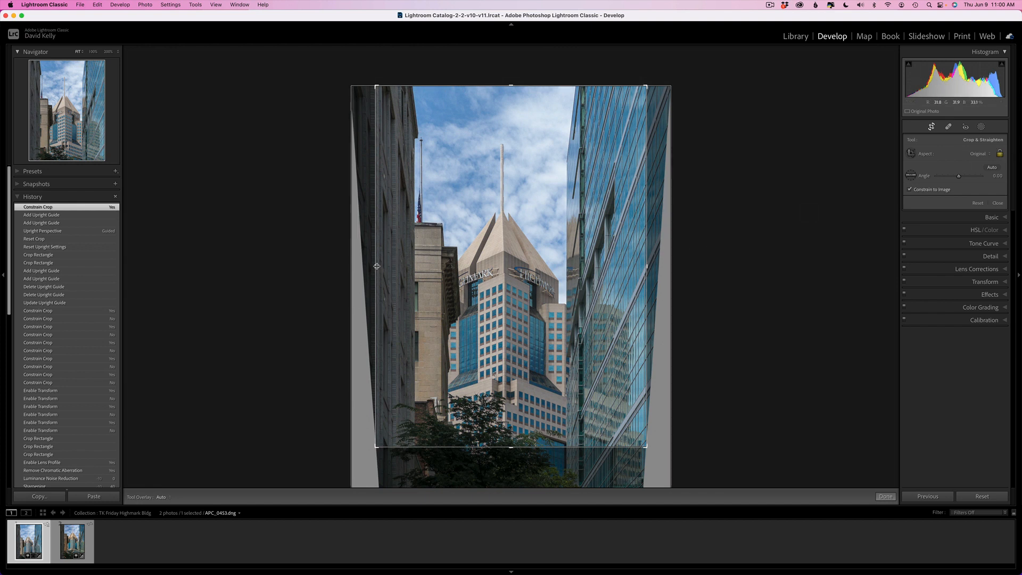
left_click_drag(376, 266, 402, 267)
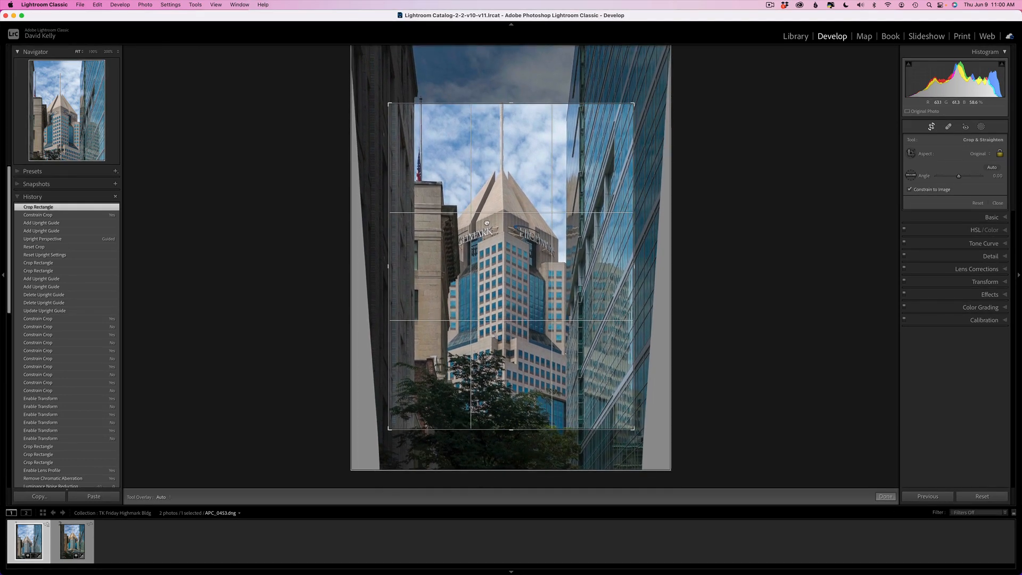
left_click_drag(486, 234, 489, 236)
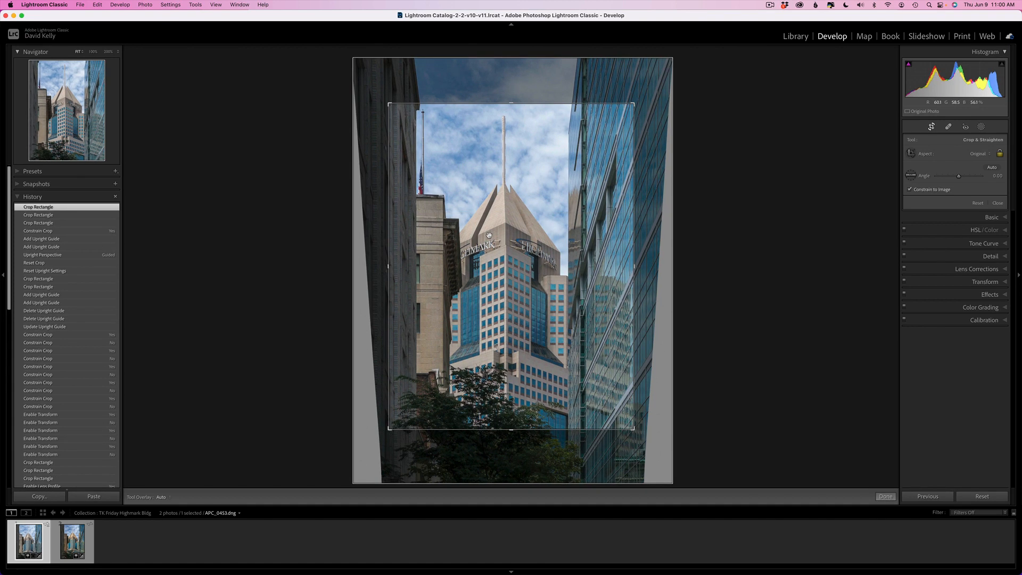
left_click(886, 496)
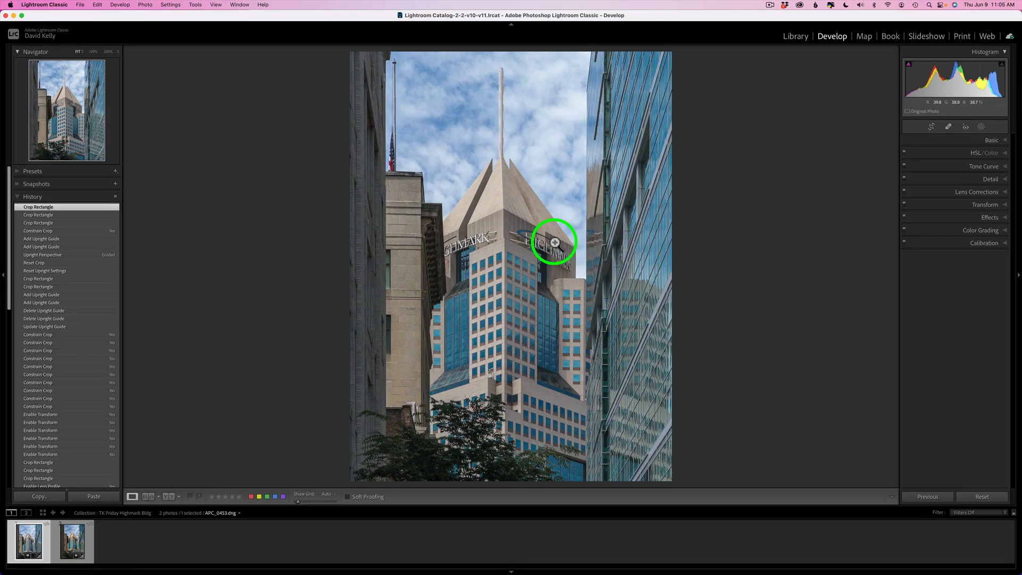
Open the photo in Adobe Photoshop 2022 for further editing.
right_click(534, 220)
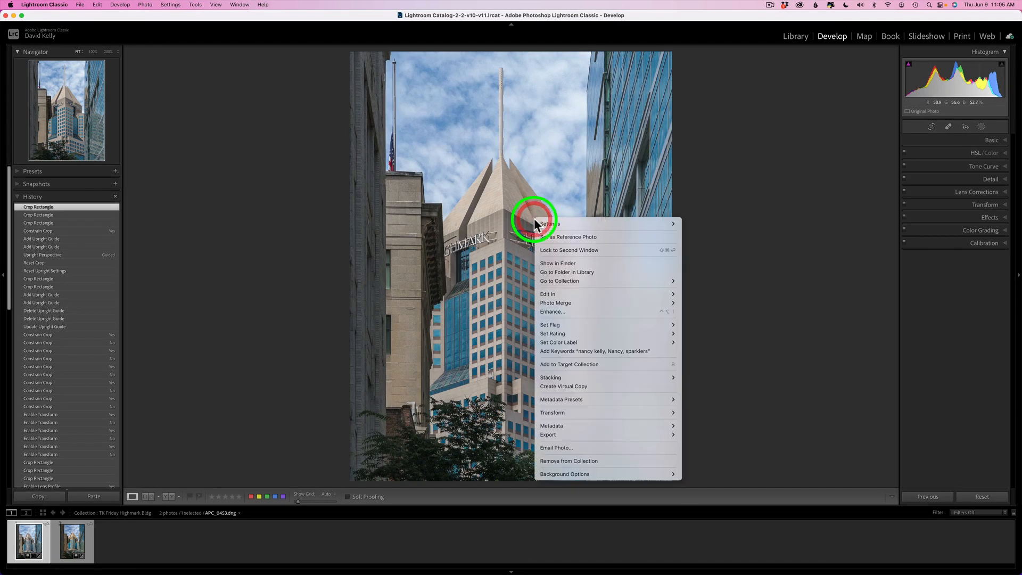
mouse_move(556, 295)
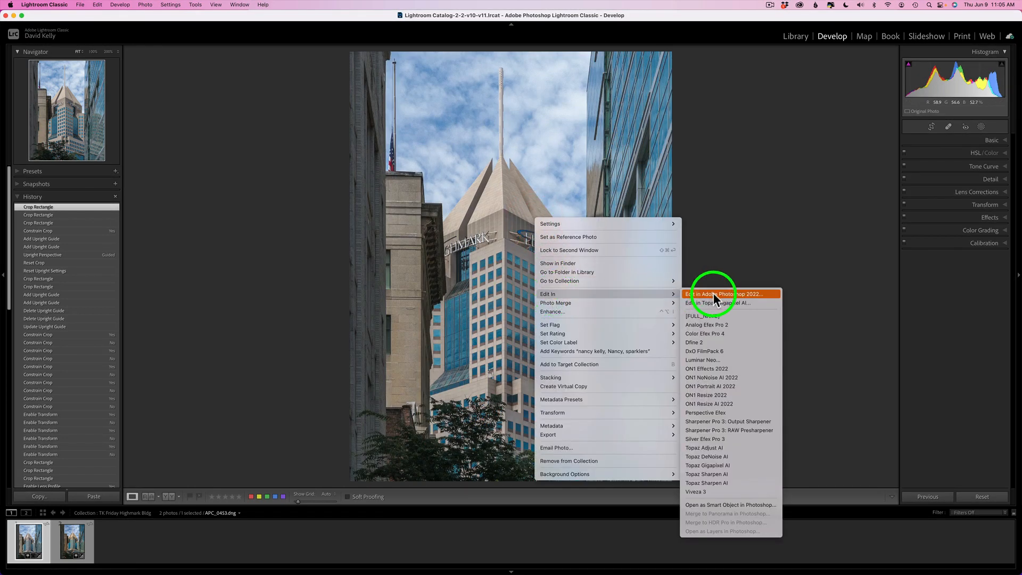
left_click(755, 240)
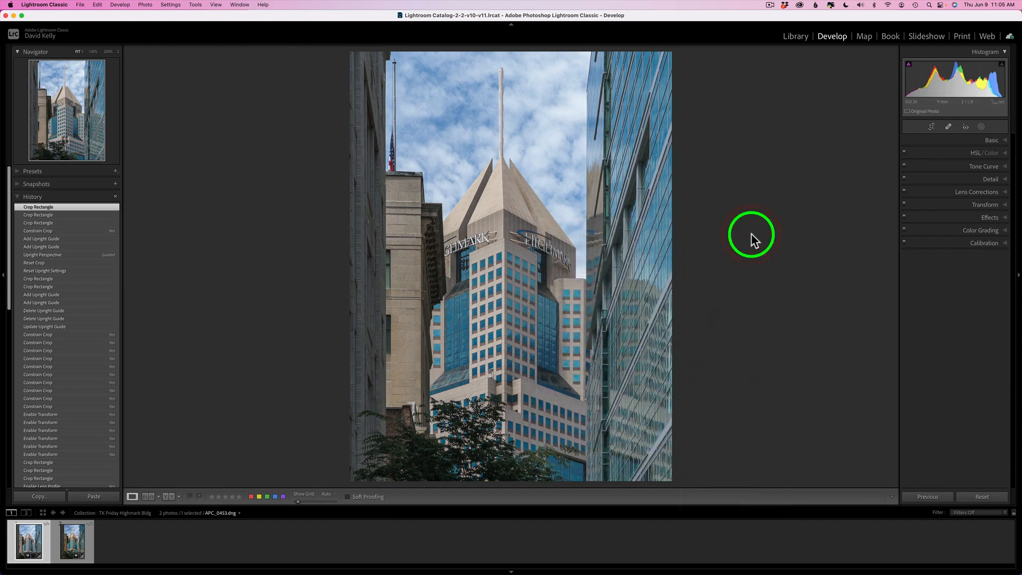
key("ctrl+Right")
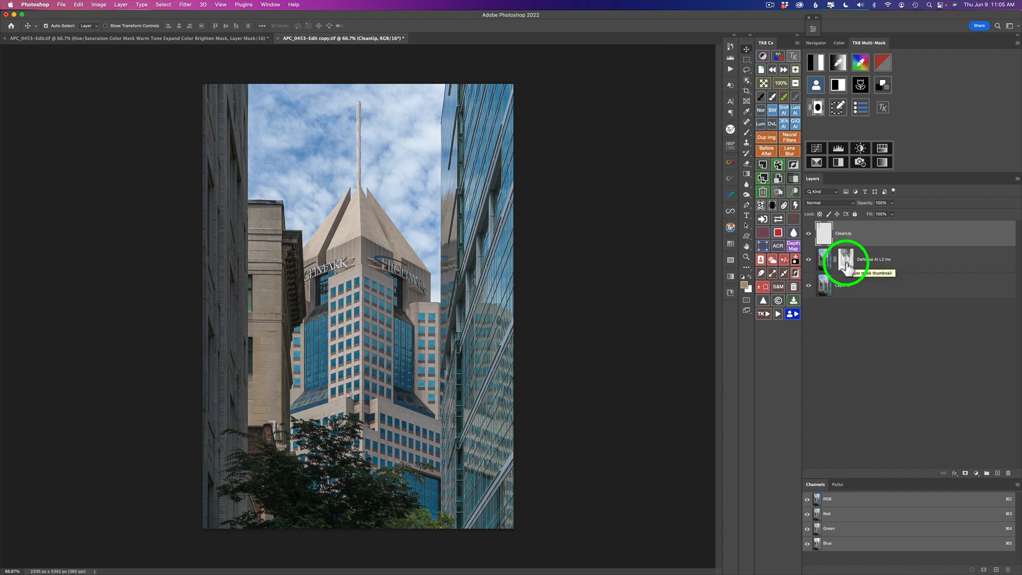
Preview luminosity masks in the TK8 Multi-Mask panel, trying a zone and its inverse, then close the preview.
left_click(813, 62)
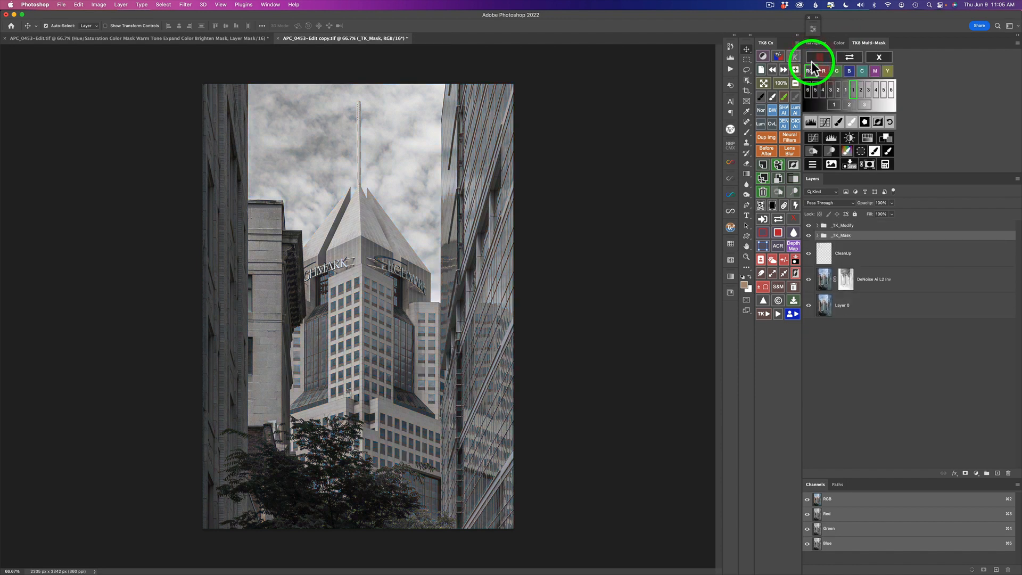
left_click(840, 74)
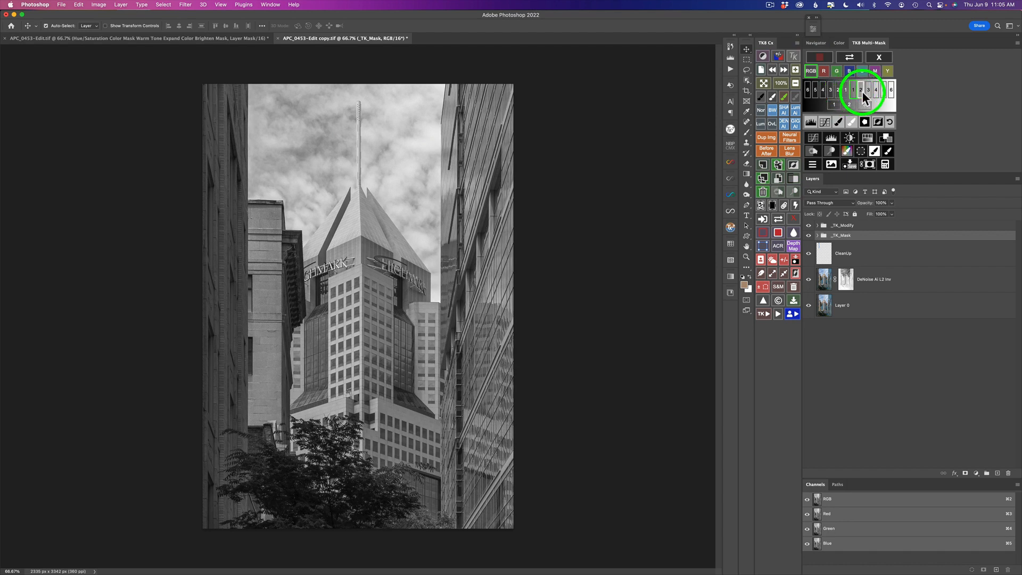
left_click(863, 96)
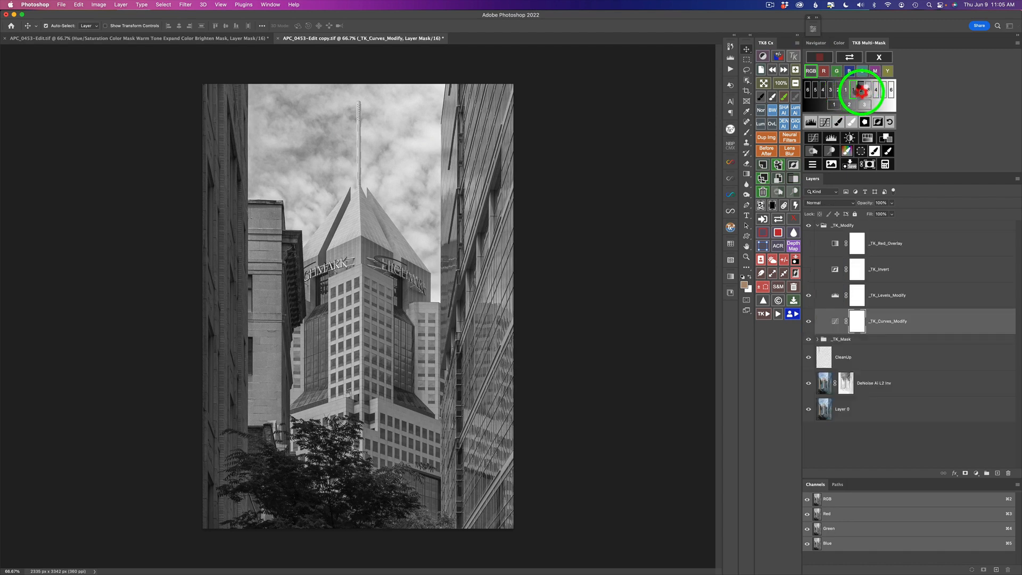
left_click(878, 121)
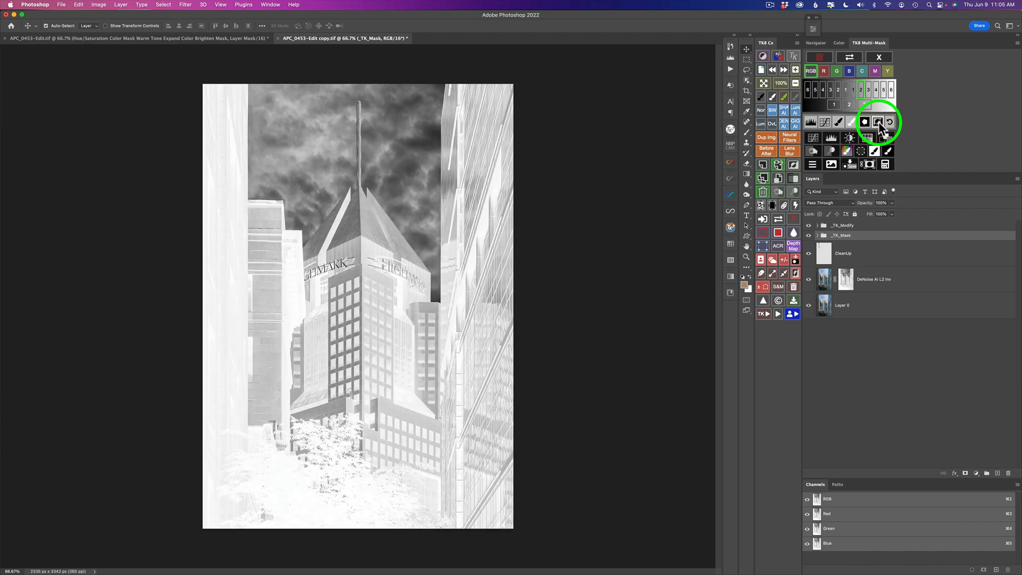
left_click(883, 55)
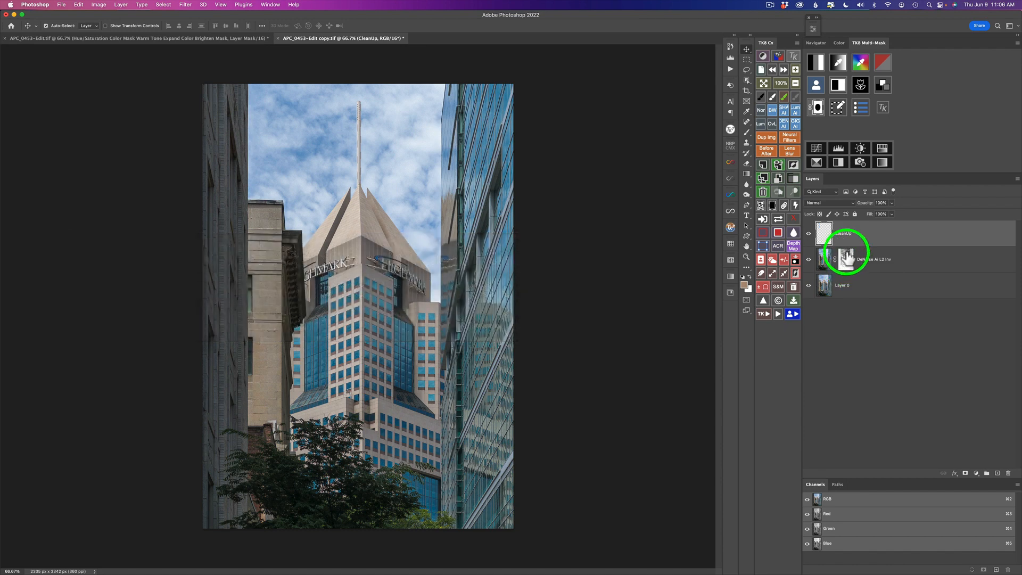
Toggle the CleanUp layer's visibility to compare the removed flag and antenna against the original, with the Spot Healing Brush selected.
left_click(809, 234)
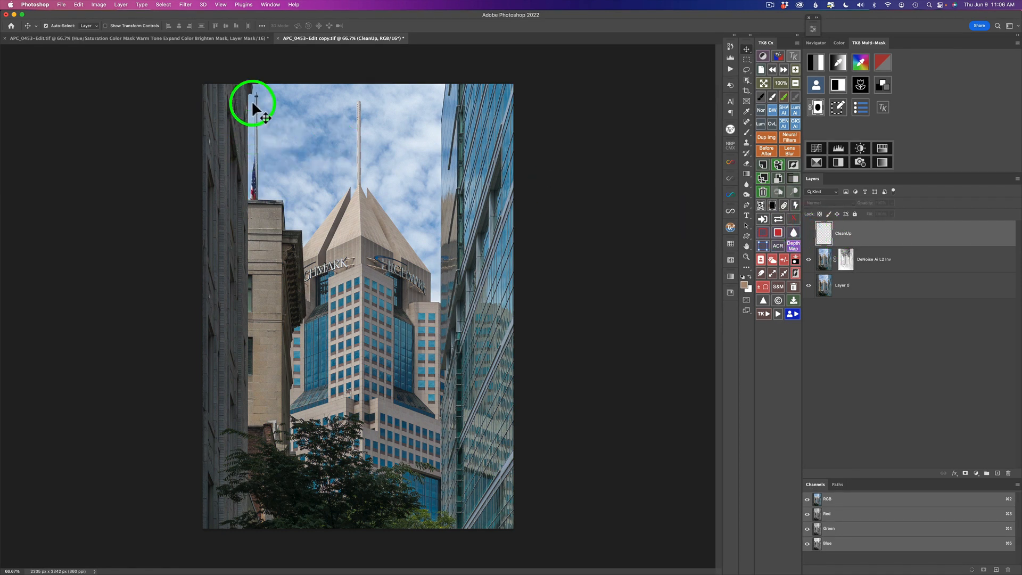
left_click(809, 235)
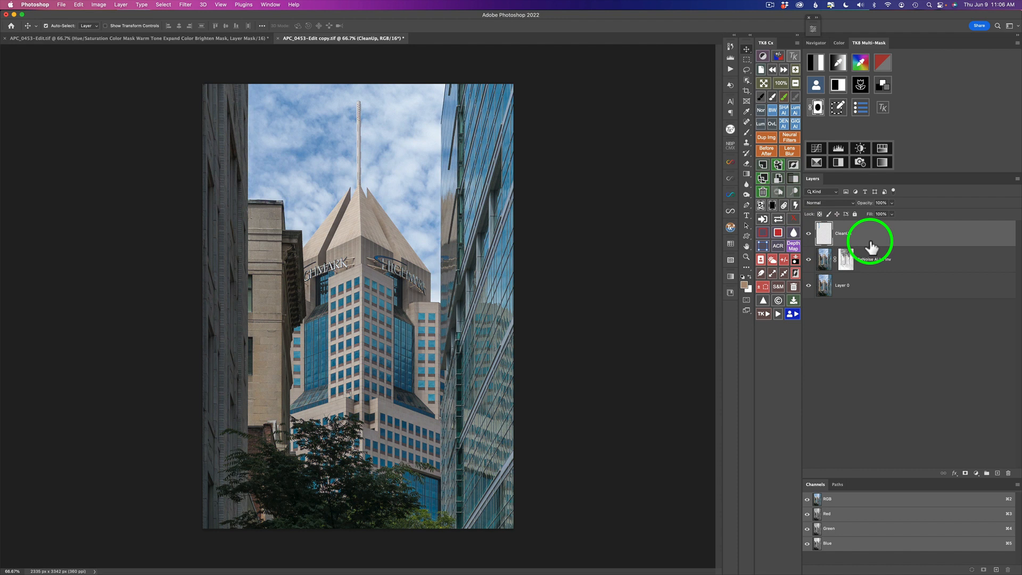
left_click(809, 233)
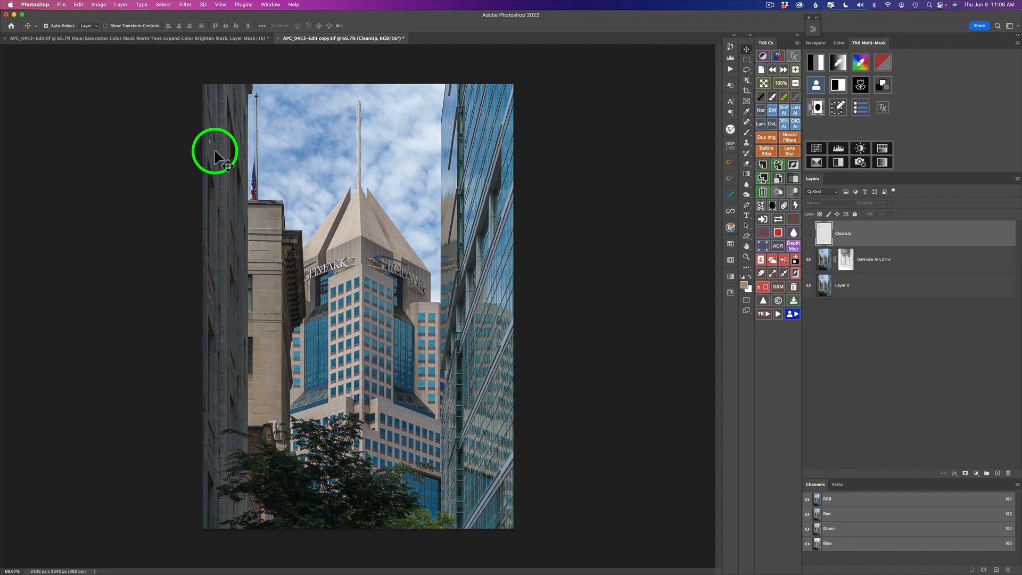
left_click(809, 233)
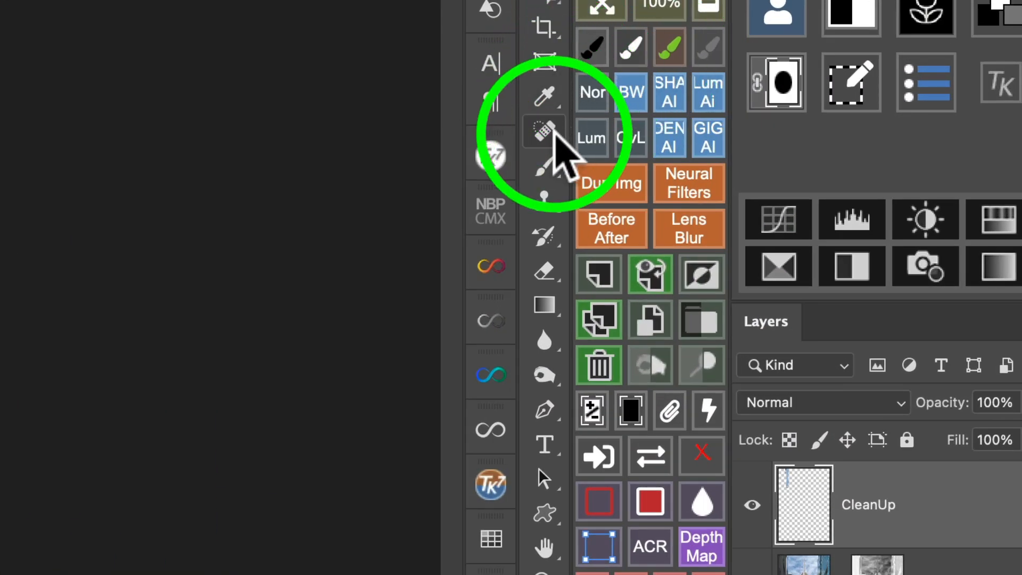
left_click(544, 131)
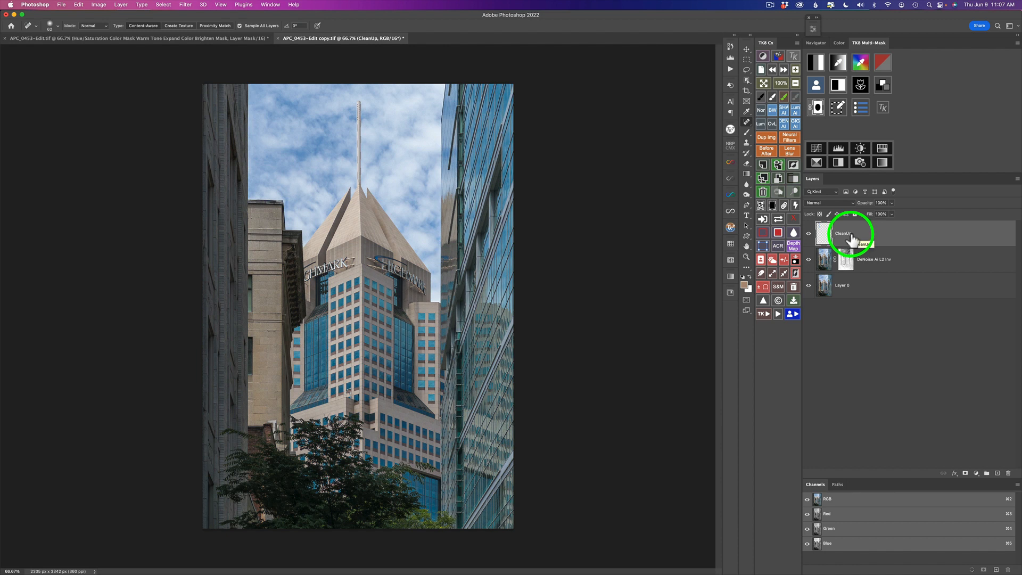
left_click(808, 234)
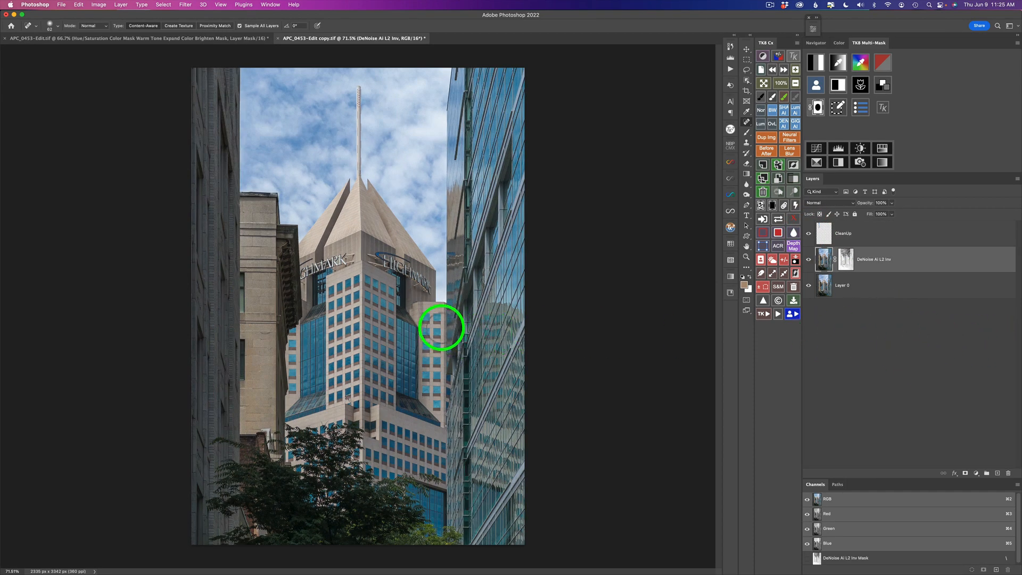
Examine the layer stack of the previously finished version of the photo in the other document tab, then return to the working copy.
left_click(205, 40)
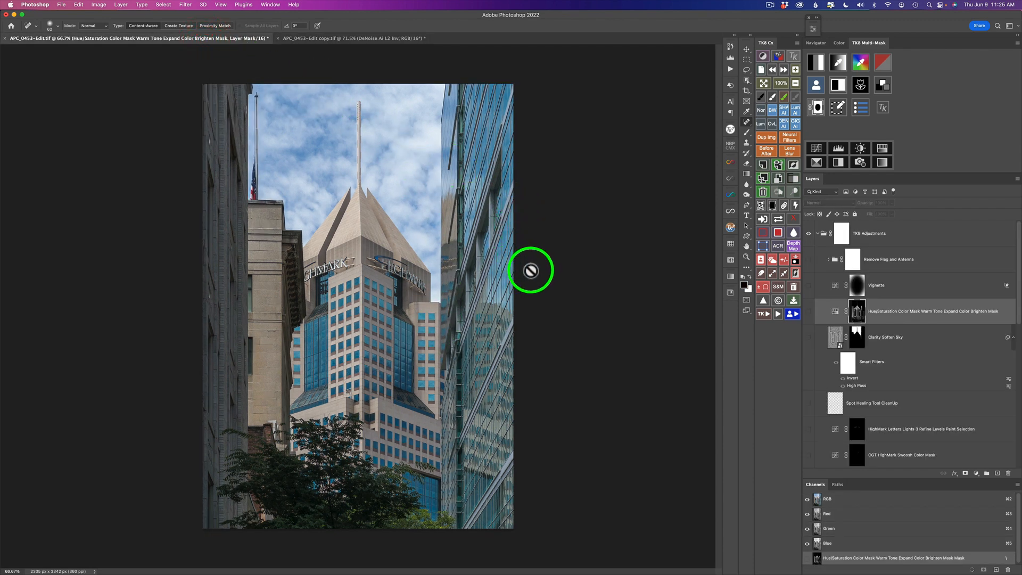
scroll(967, 376, "down", 10)
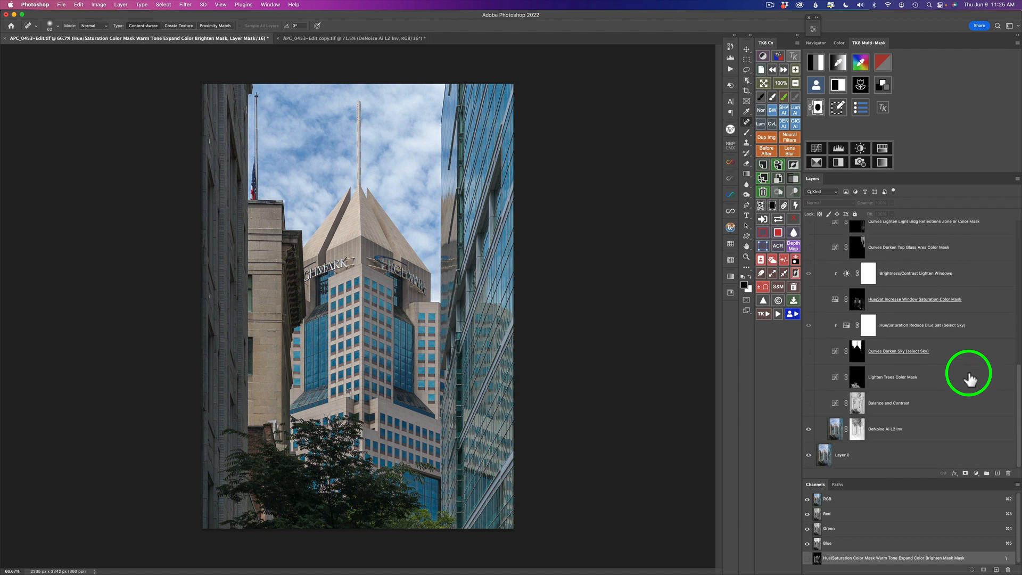
scroll(969, 378, "down", 3)
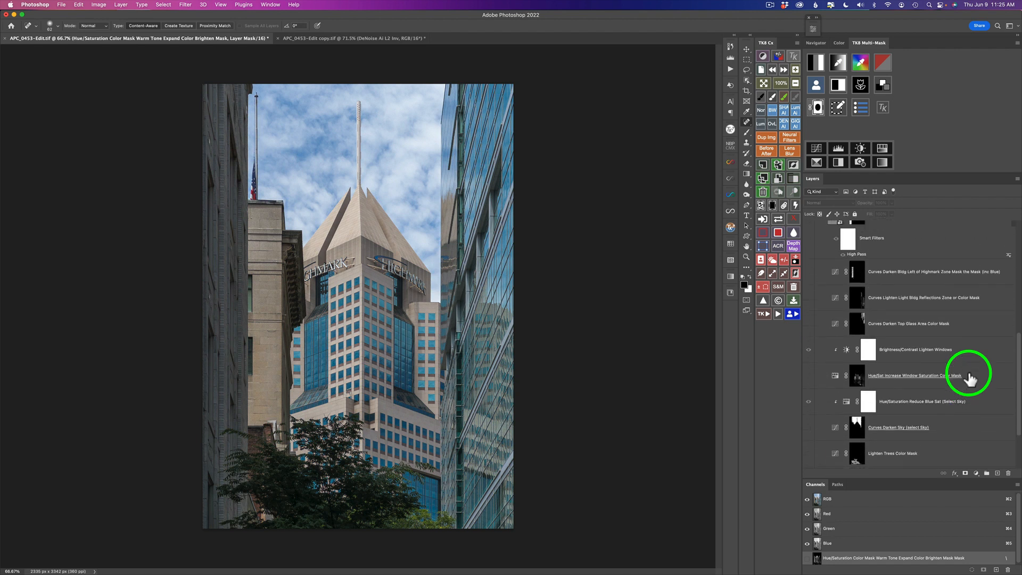
scroll(969, 378, "up", 3)
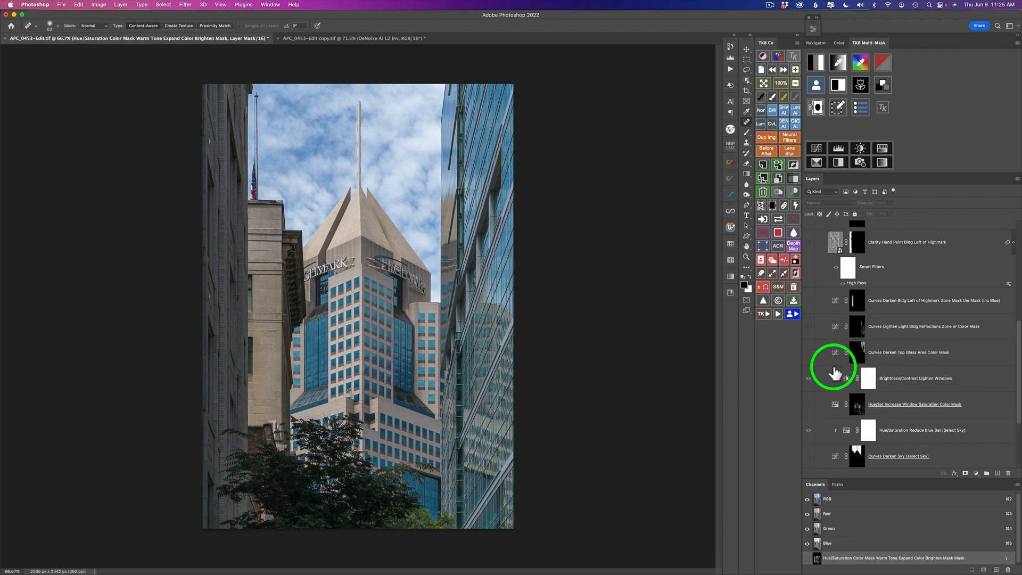
left_click_drag(834, 375, 571, 358)
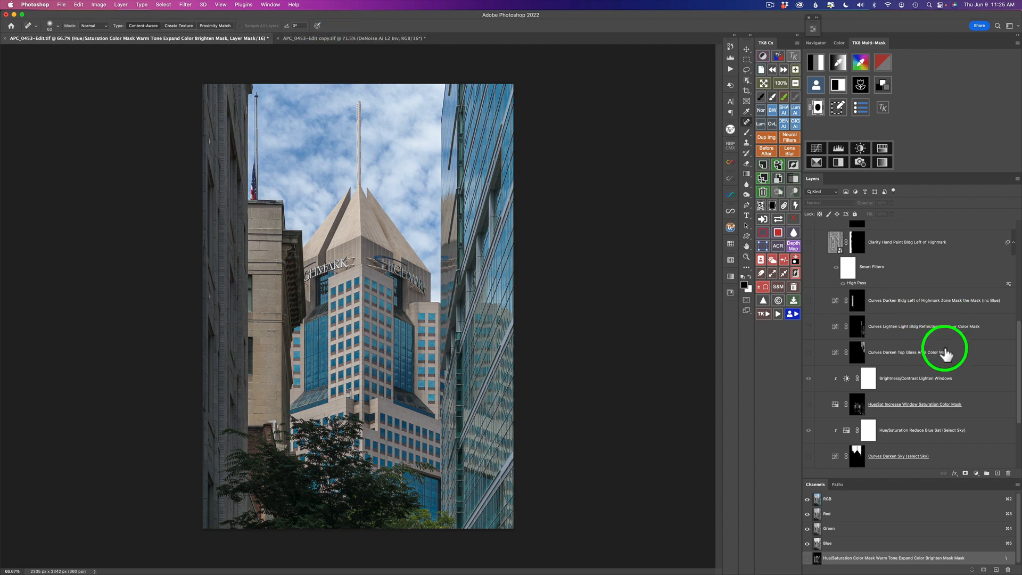
left_click(370, 39)
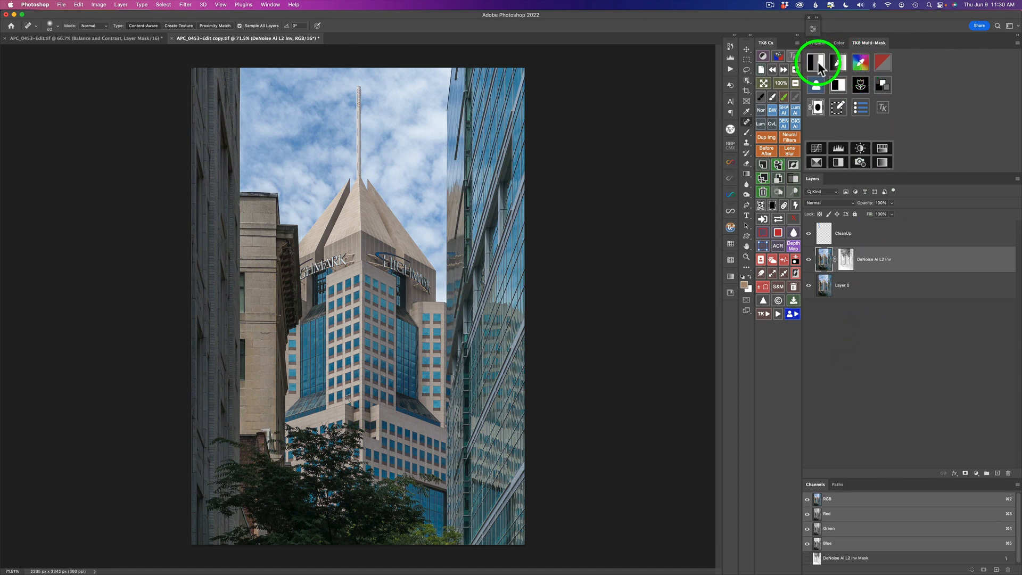
Generate a luminosity mask in TK8 Multi-Mask and apply it to a new Color Grading adjustment layer.
left_click(818, 62)
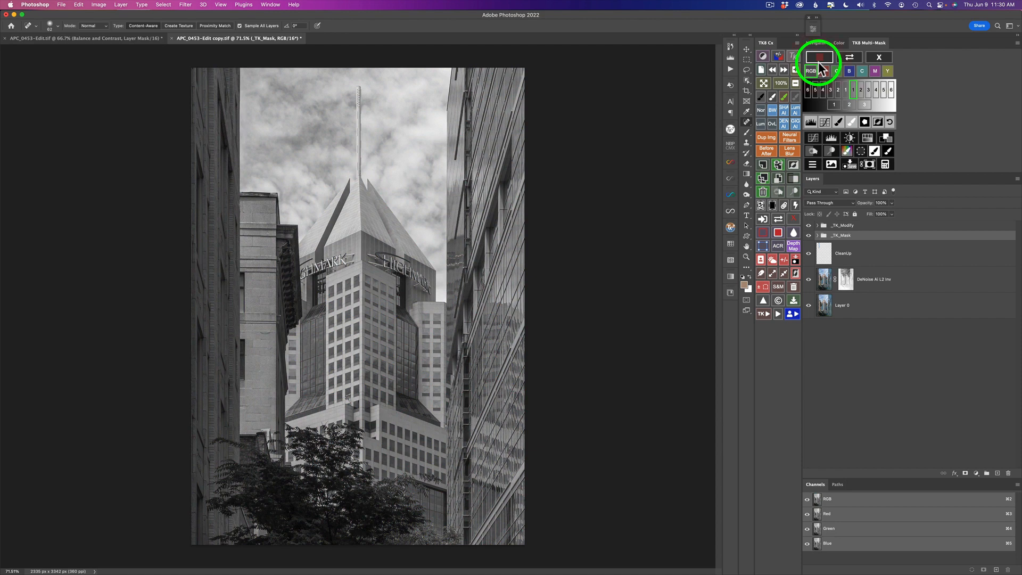
left_click(867, 103)
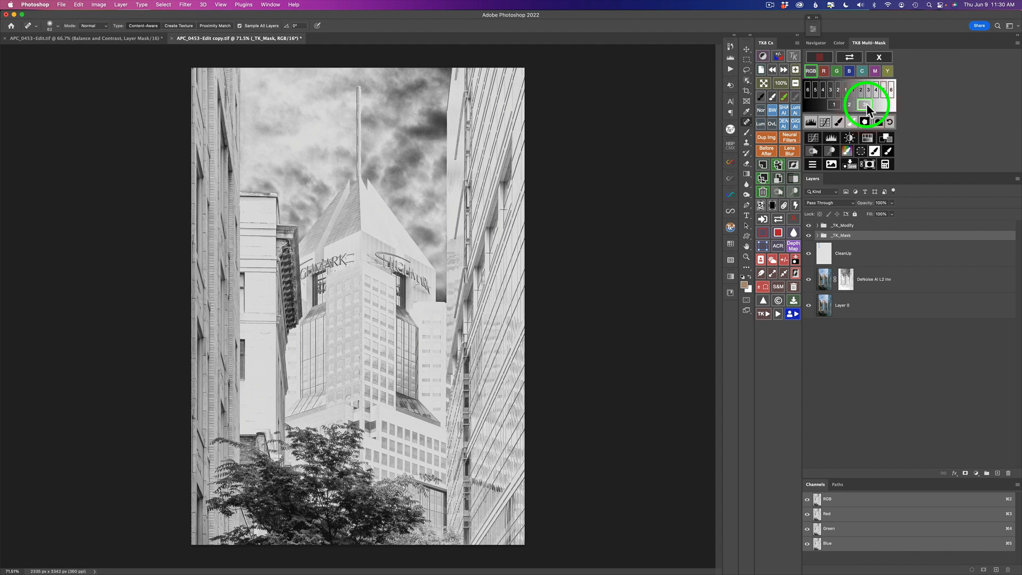
left_click(887, 138)
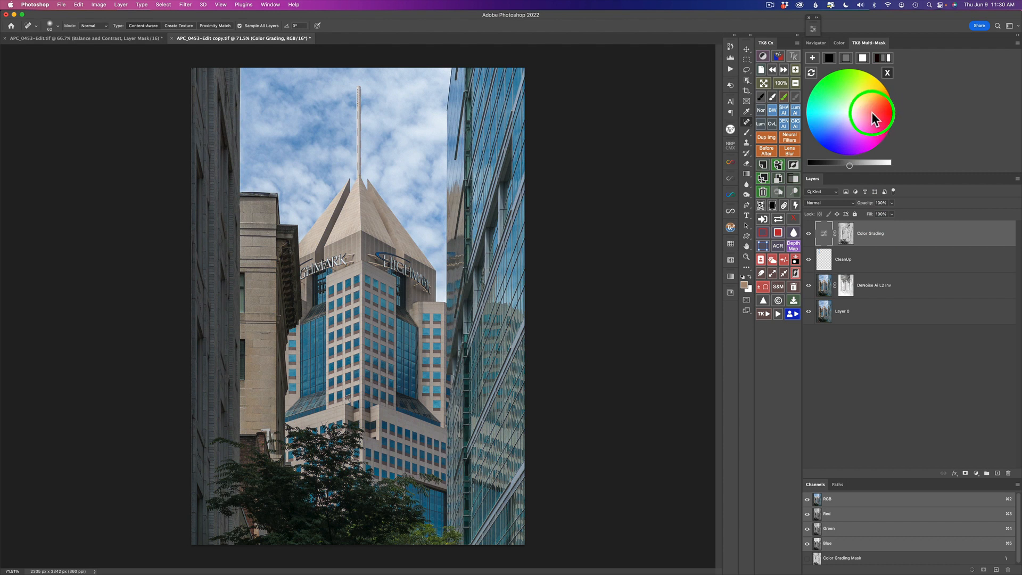
Darken the shadows and midtones with the Color Grading luminance slider, nudging the midtone colour slightly.
left_click(830, 57)
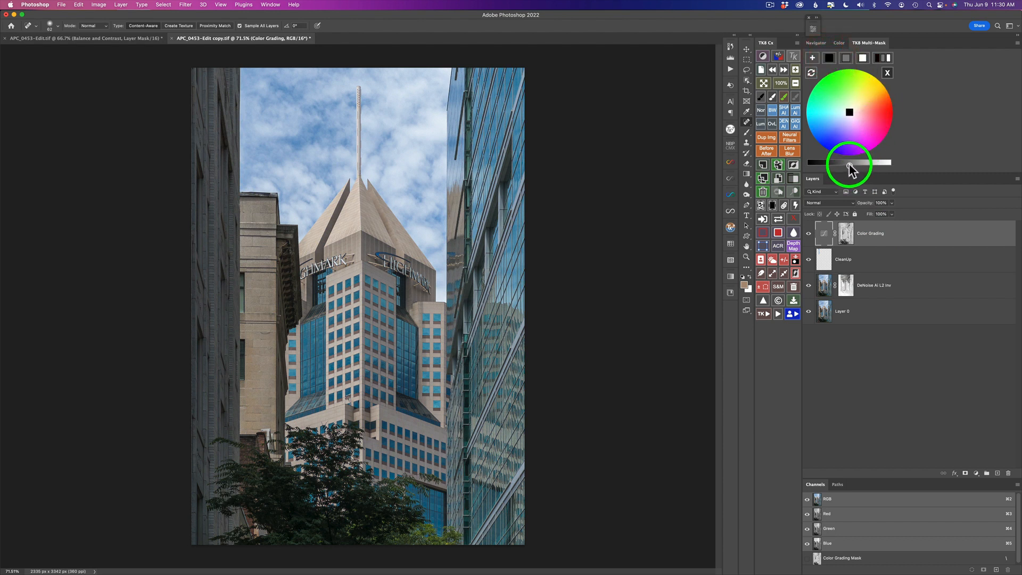
left_click_drag(850, 167, 840, 166)
left_click(848, 58)
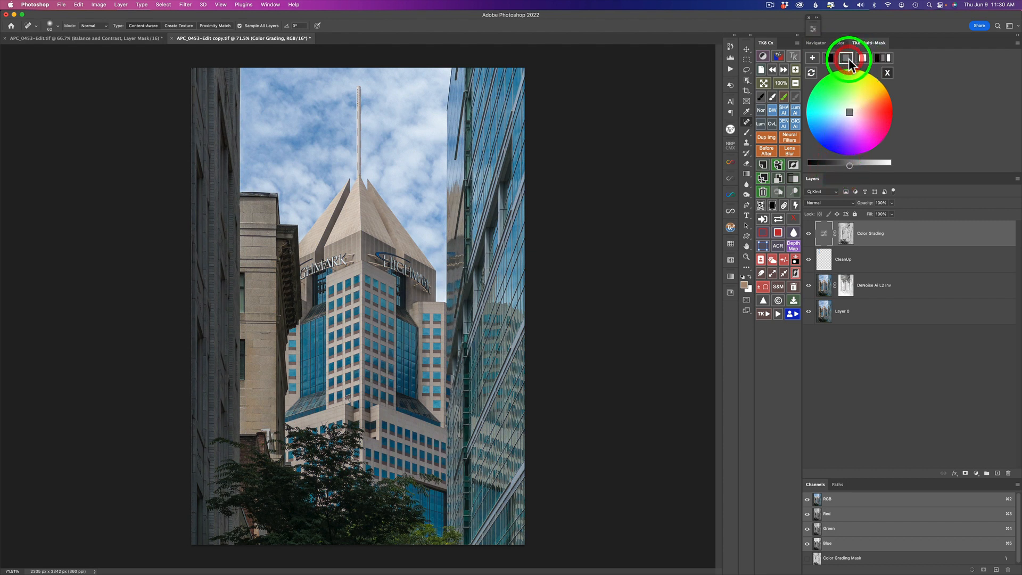
left_click_drag(848, 165, 844, 165)
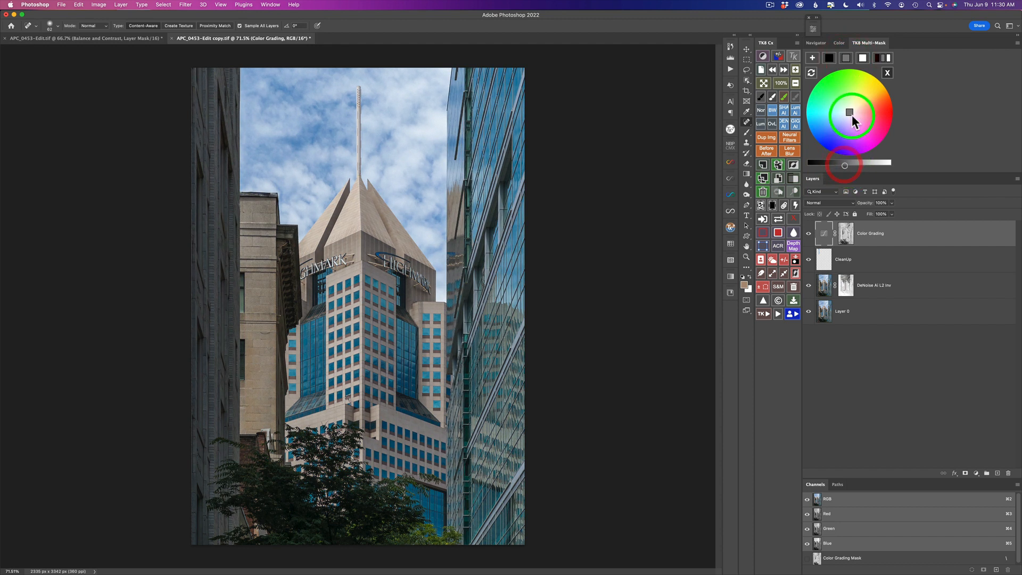
left_click_drag(853, 108, 855, 105)
Brighten the highlights with the Color Grading luminance slider.
left_click(862, 58)
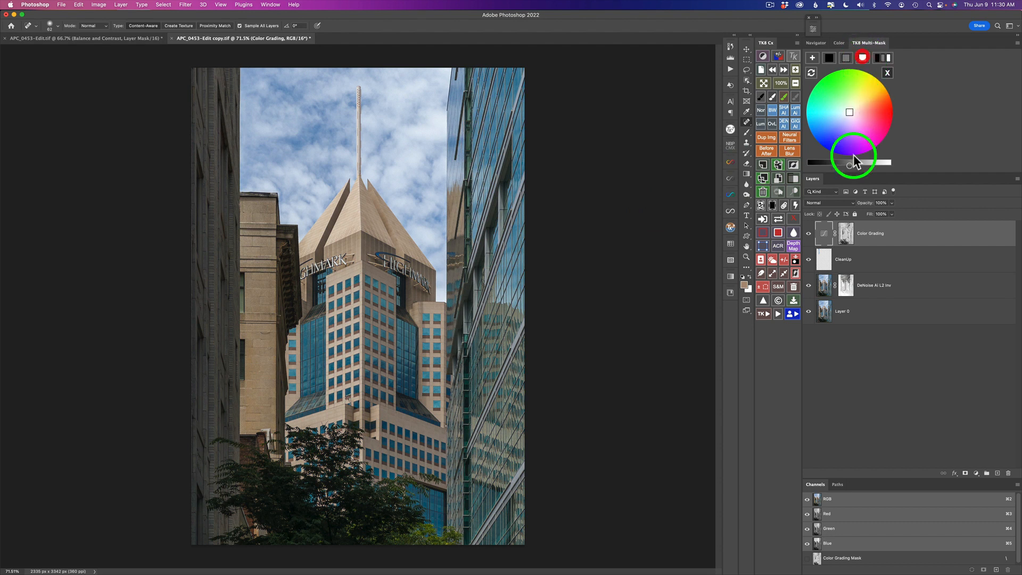
left_click_drag(849, 163, 861, 165)
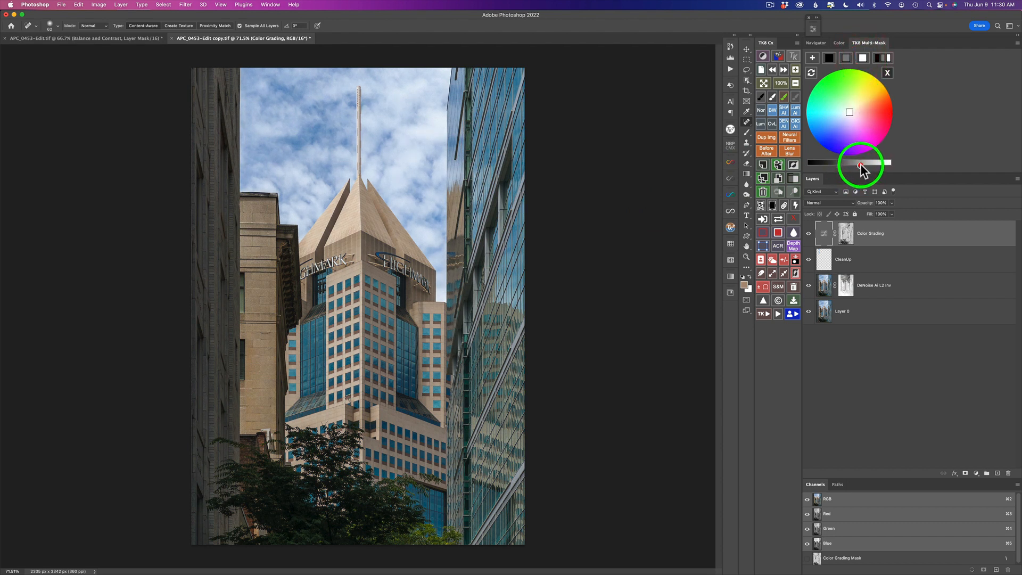
left_click_drag(861, 165, 862, 166)
left_click(861, 164)
left_click(861, 165)
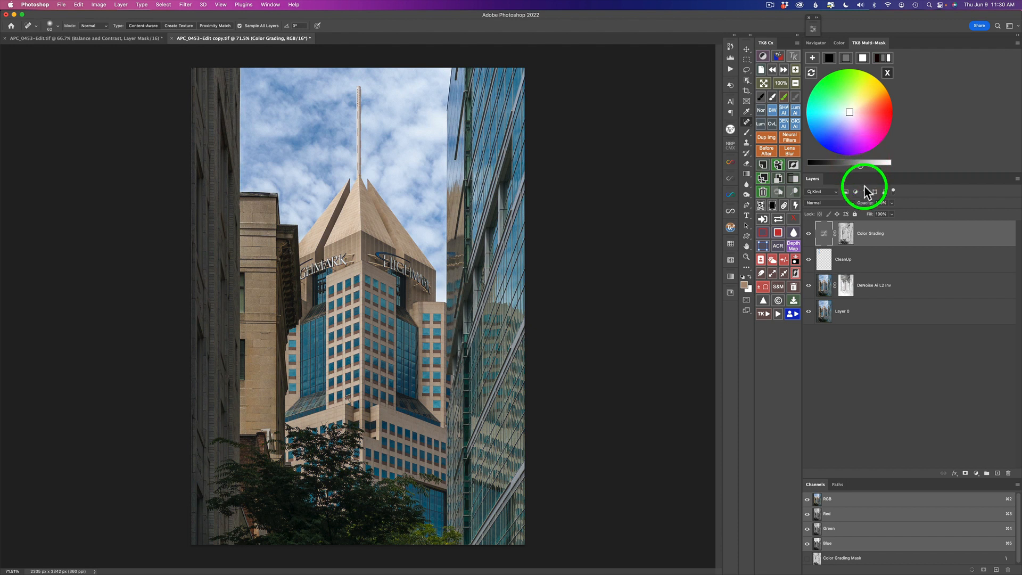
Toggle the Color Grading layer's visibility to compare before and after, then close the colour wheel.
left_click(809, 236)
left_click(809, 235)
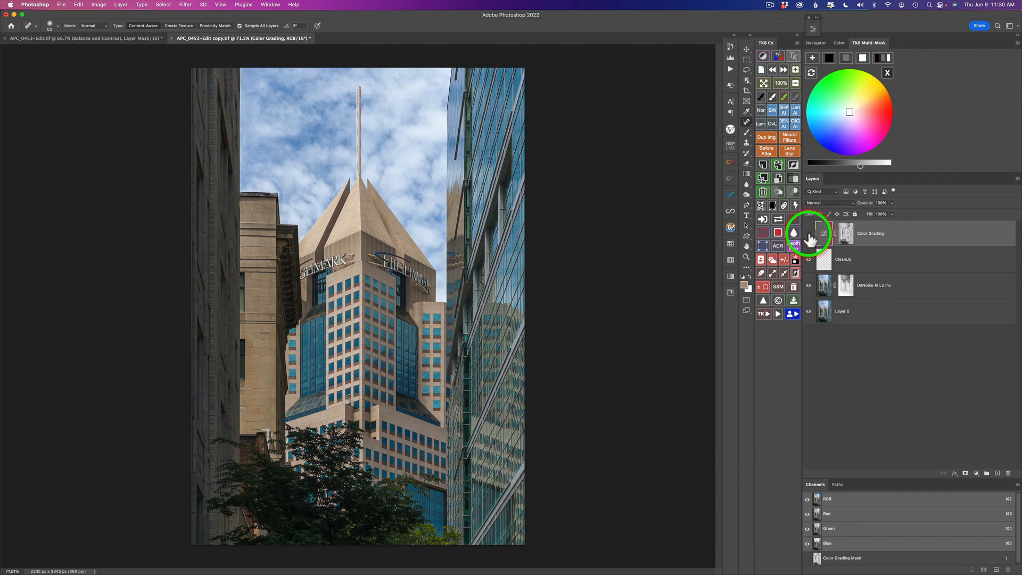
left_click(810, 236)
left_click(809, 236)
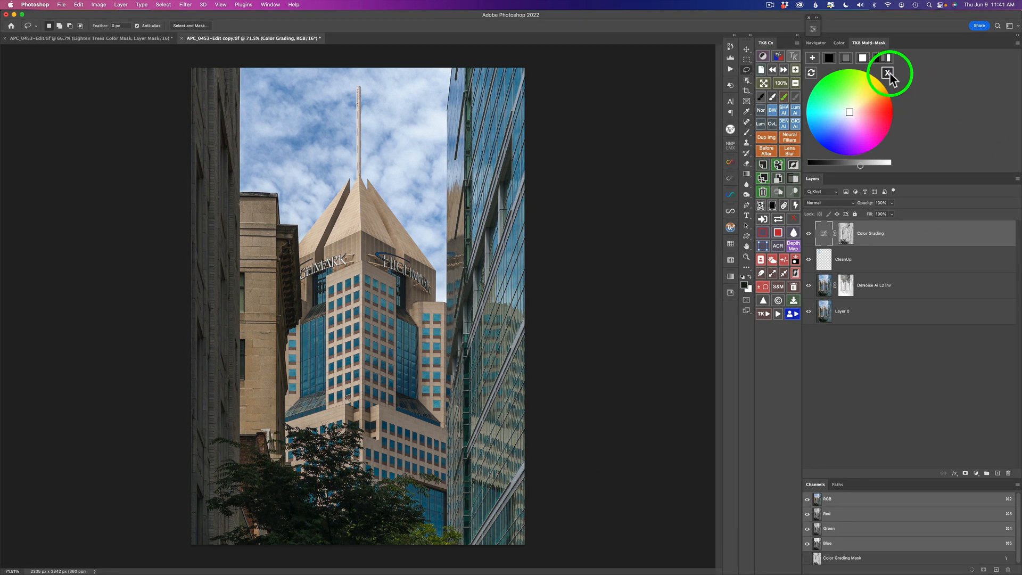
left_click(888, 73)
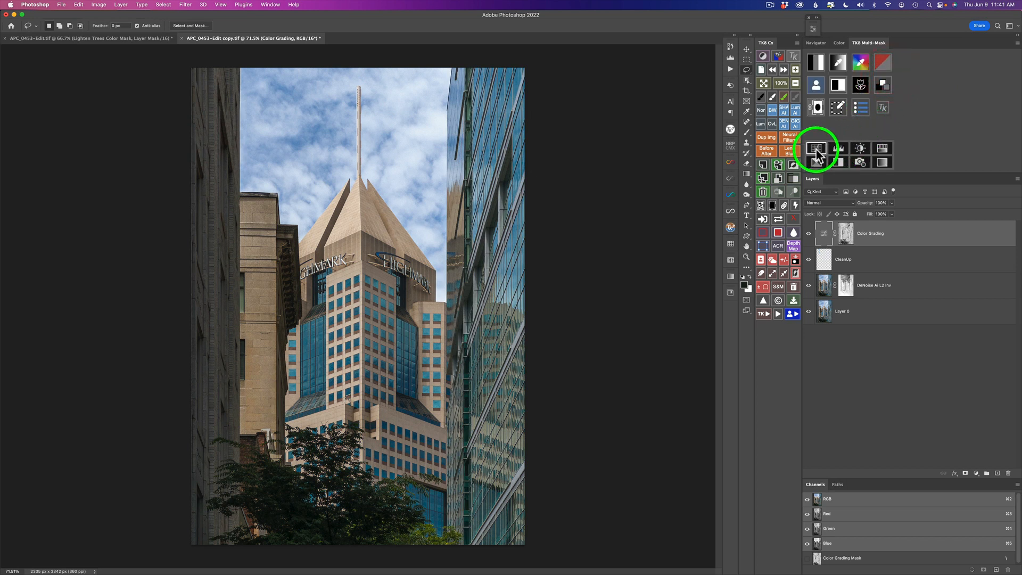
Add a Curves adjustment layer, set its blend mode to Screen, and fill its mask with black.
left_click(816, 149)
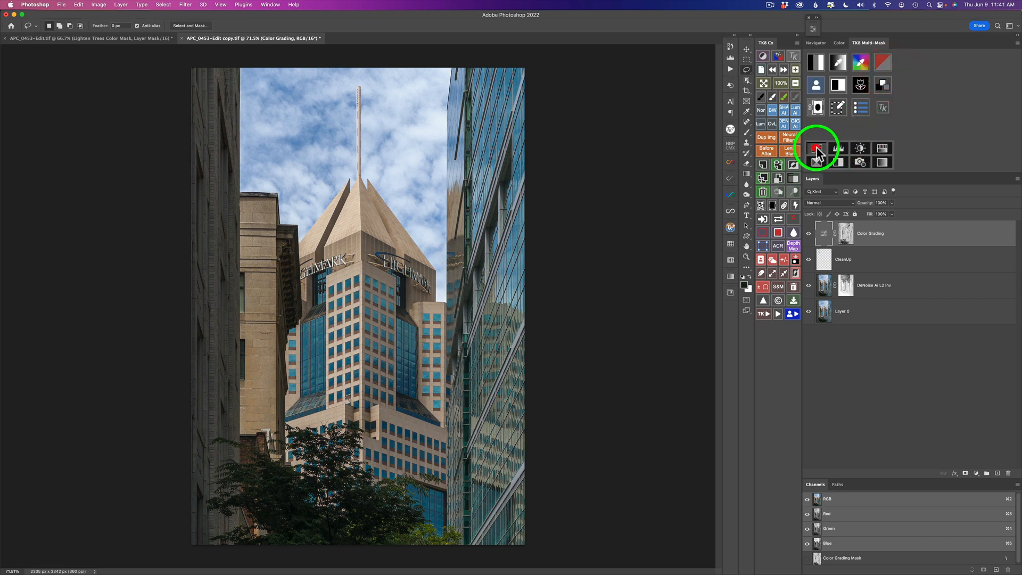
left_click(835, 203)
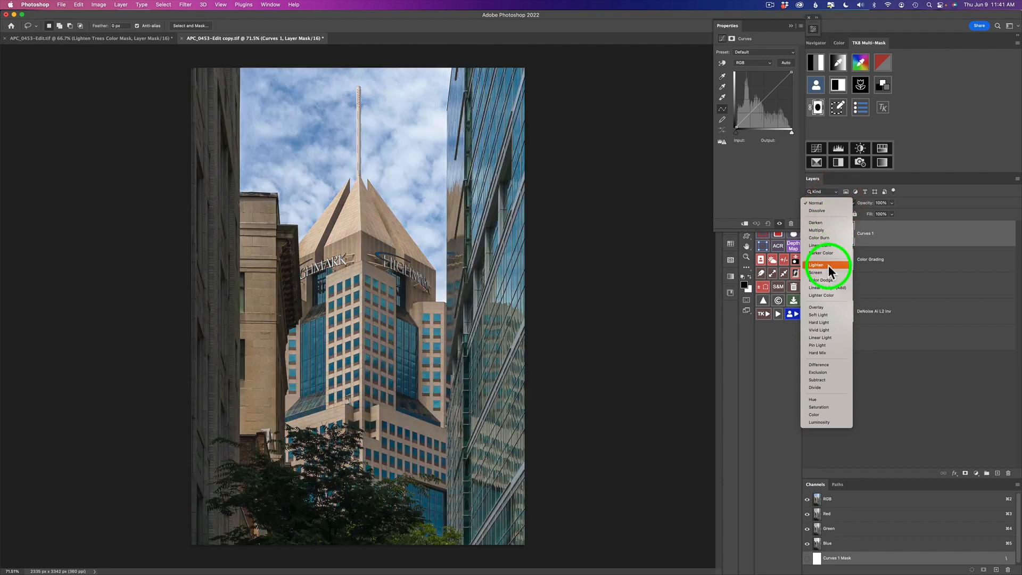
left_click(831, 273)
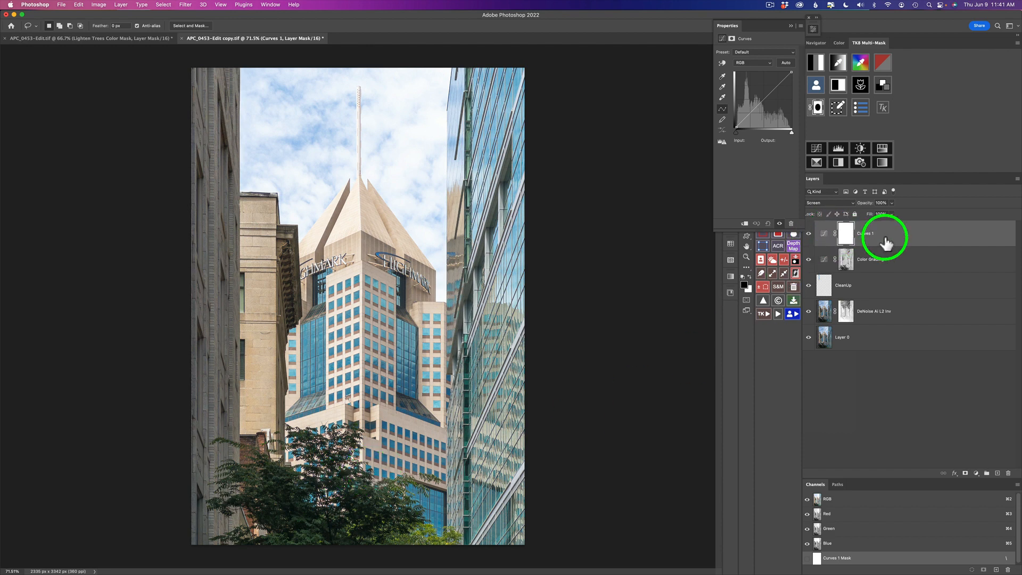
left_click(814, 32)
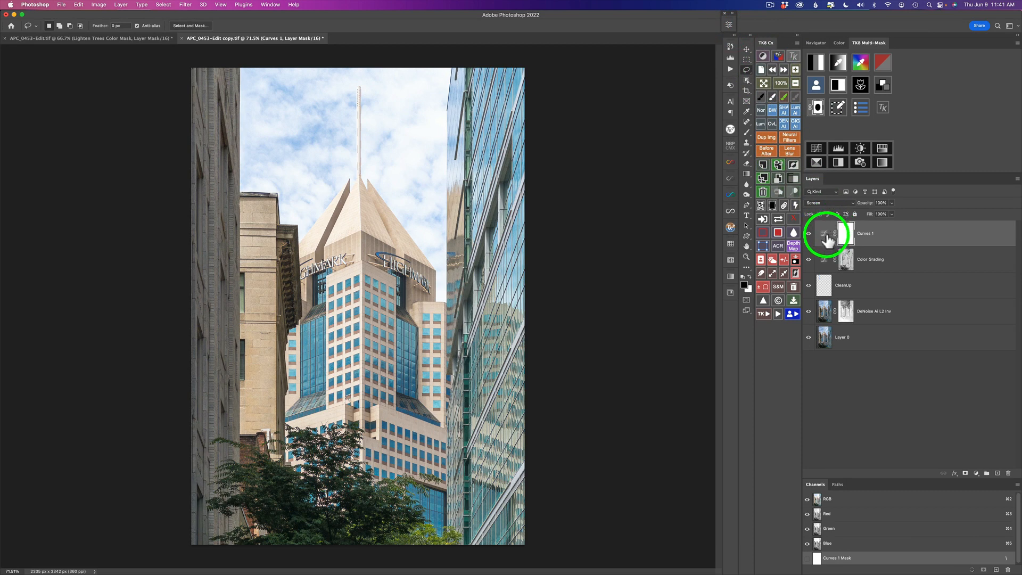
left_click(772, 205)
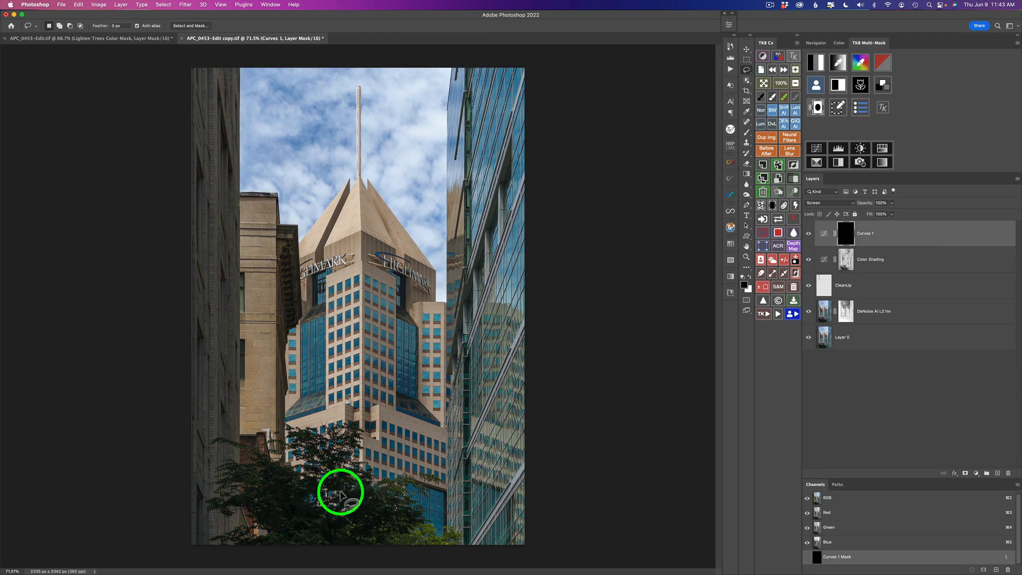
Build a TK8 colour mask from the dark tree foliage colour, boost its contrast with Levels, and load it as a selection.
left_click(863, 63)
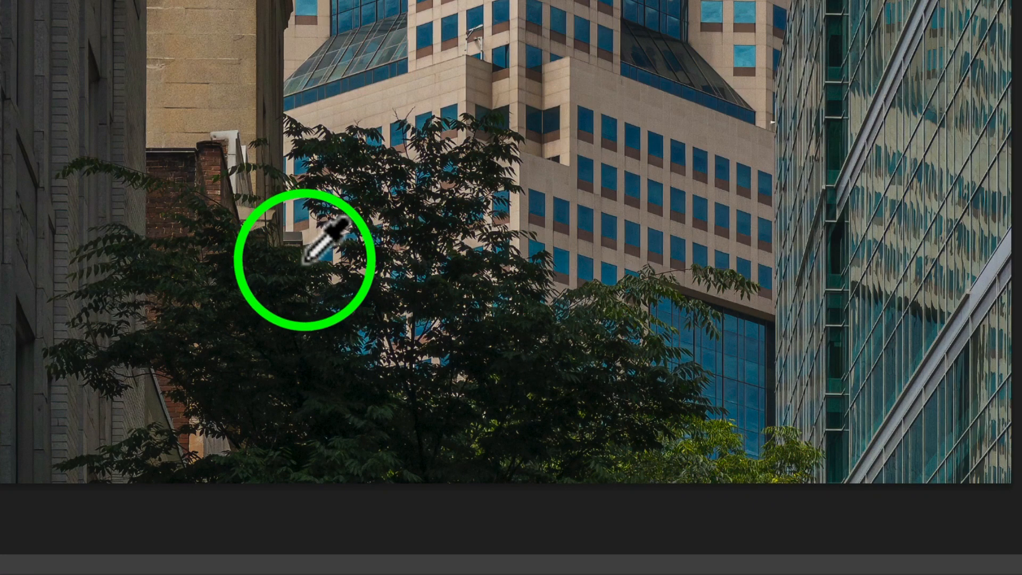
left_click(304, 260)
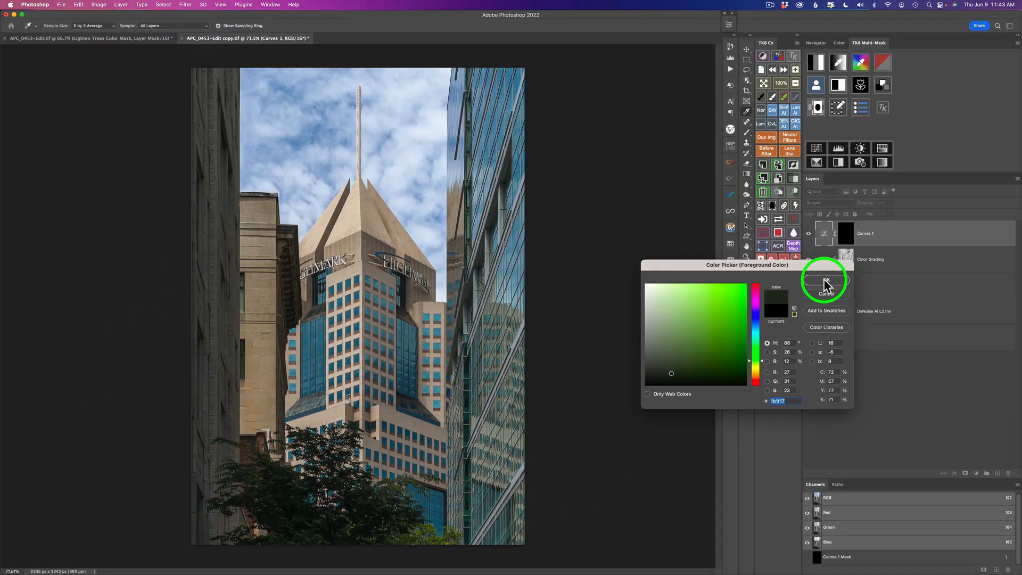
left_click(825, 281)
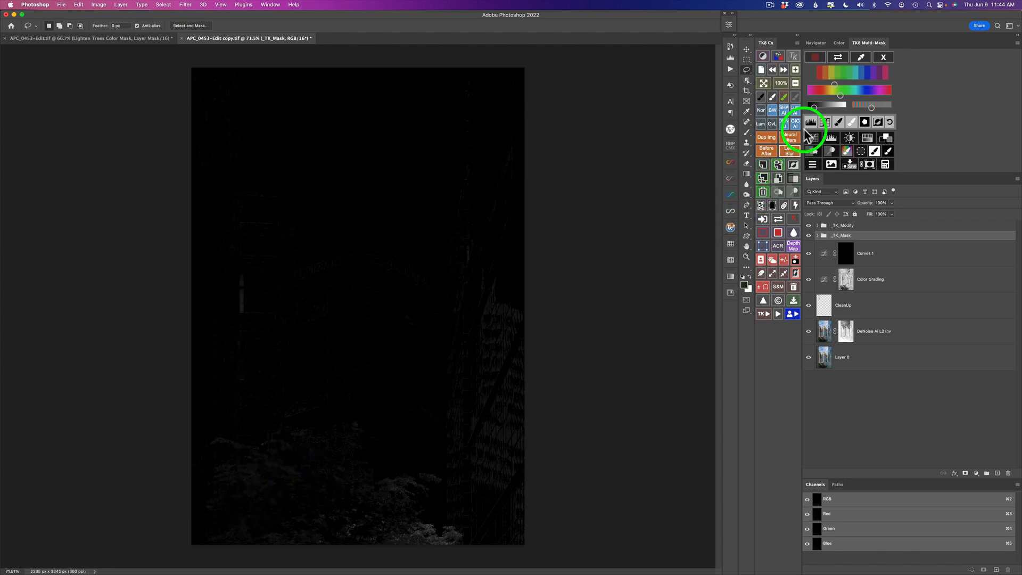
left_click_drag(815, 108, 846, 108)
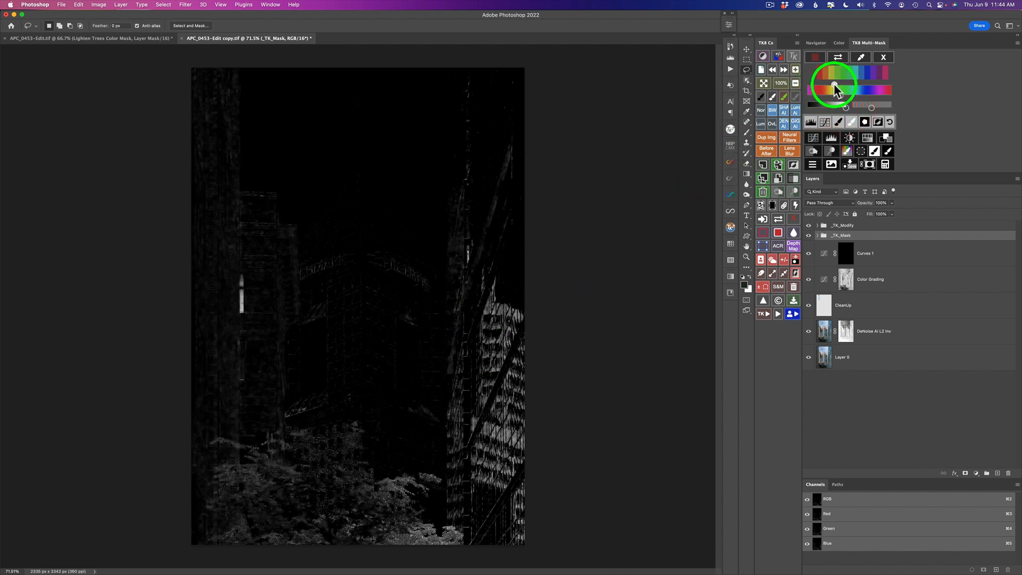
left_click_drag(834, 85, 845, 98)
left_click(811, 127)
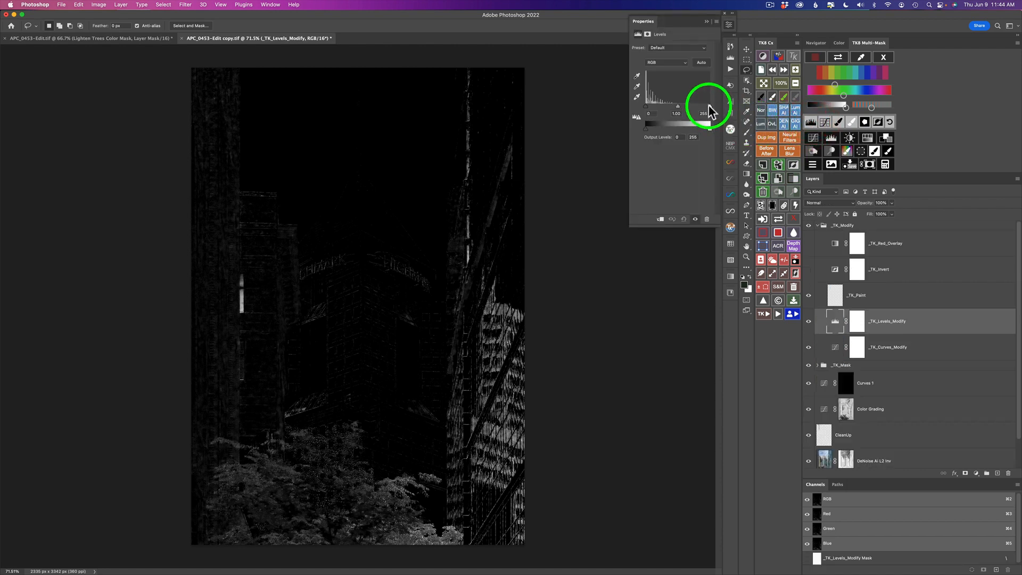
left_click_drag(708, 107, 656, 109)
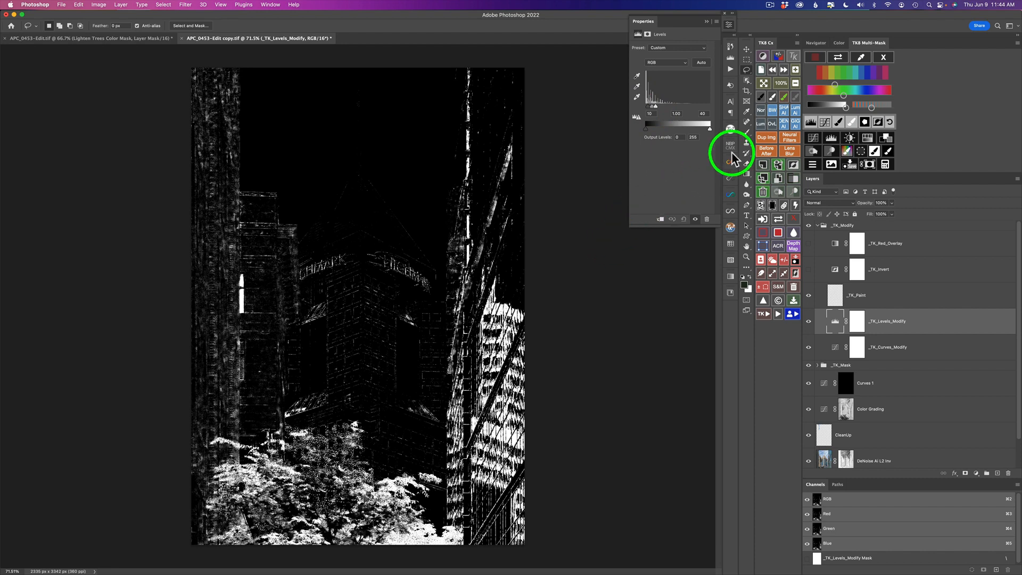
left_click(889, 153)
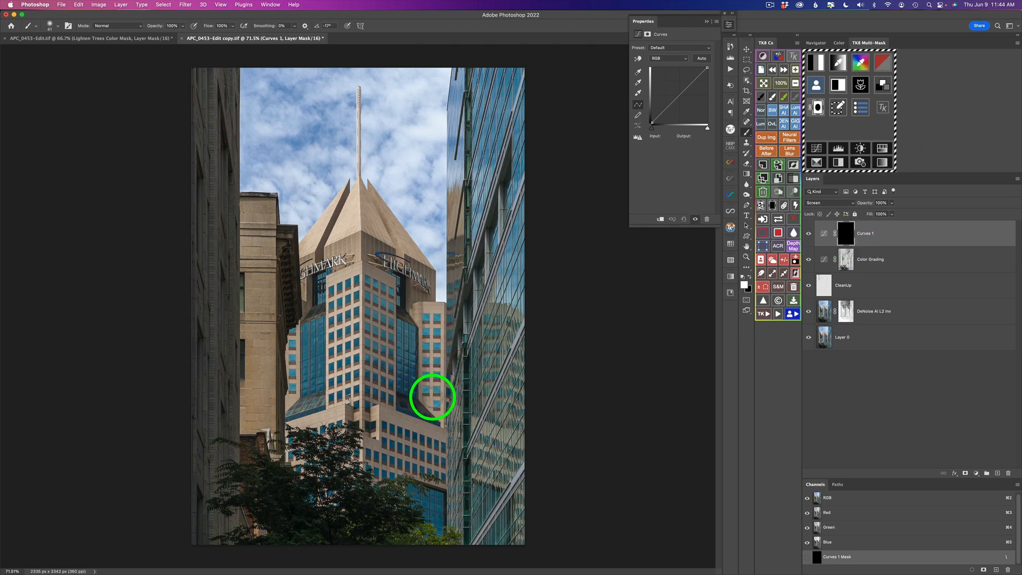
Paint on the Curves 1 mask over the trees to brighten them, using 40% brush opacity near the lower-left corner.
left_click_drag(277, 484, 291, 484)
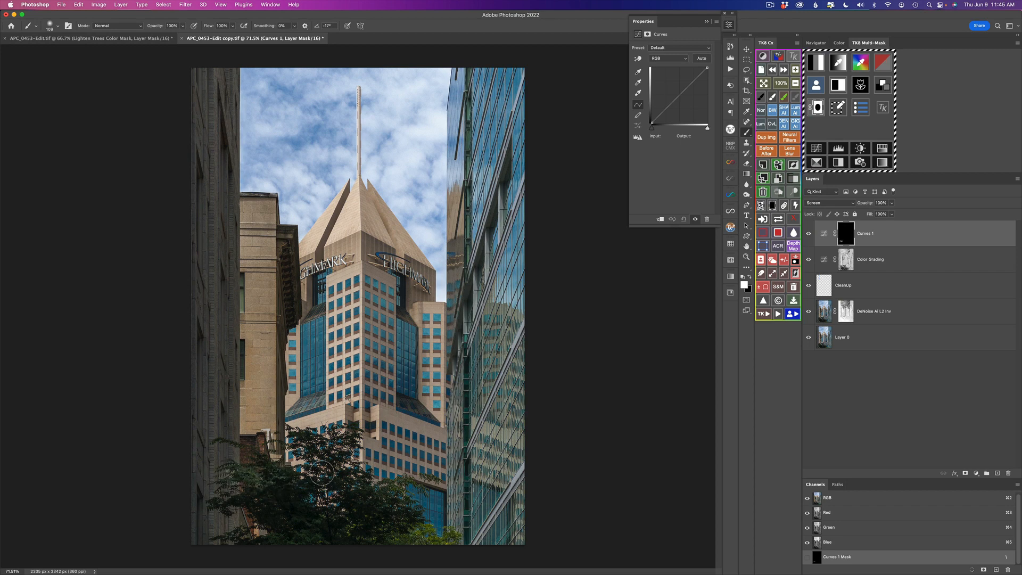
left_click(322, 475)
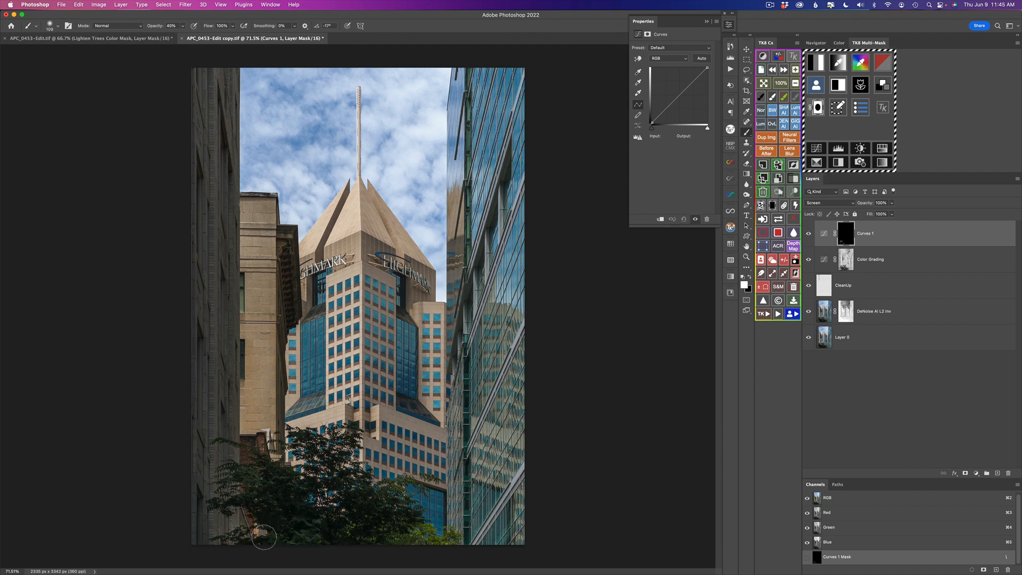
left_click_drag(266, 535, 277, 534)
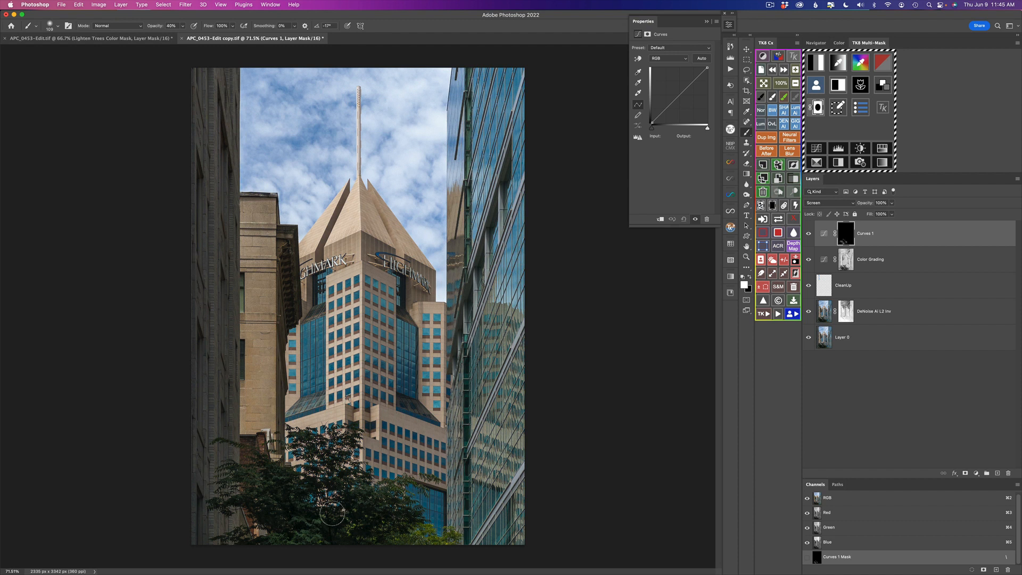
Toggle the Curves 1 layer to compare before and after, and lower its opacity to 93%.
left_click(808, 235)
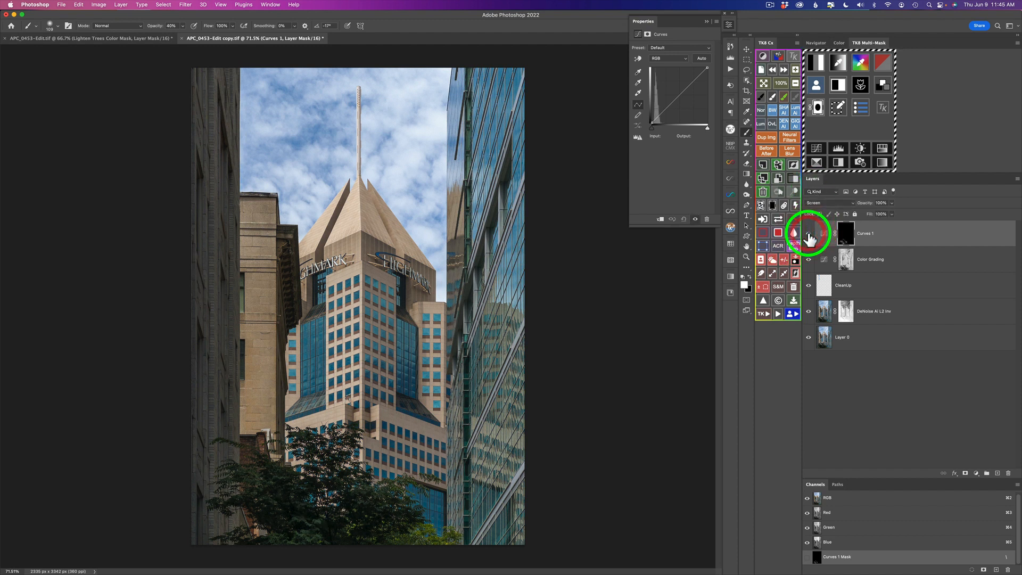
left_click(809, 235)
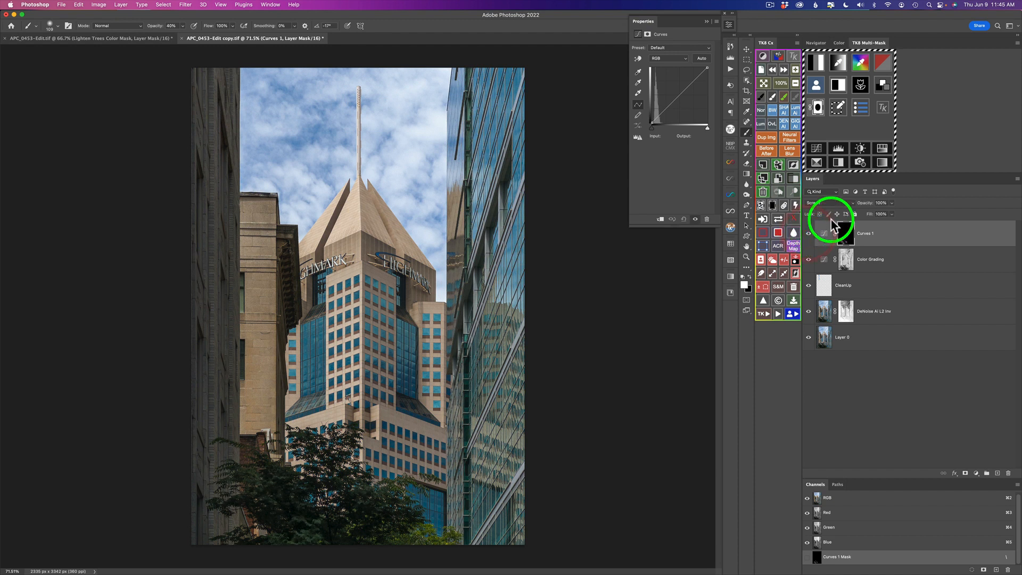
mouse_move(869, 207)
left_mouse_down()
mouse_move(803, 207)
mouse_move(860, 210)
left_mouse_up()
left_click(810, 234)
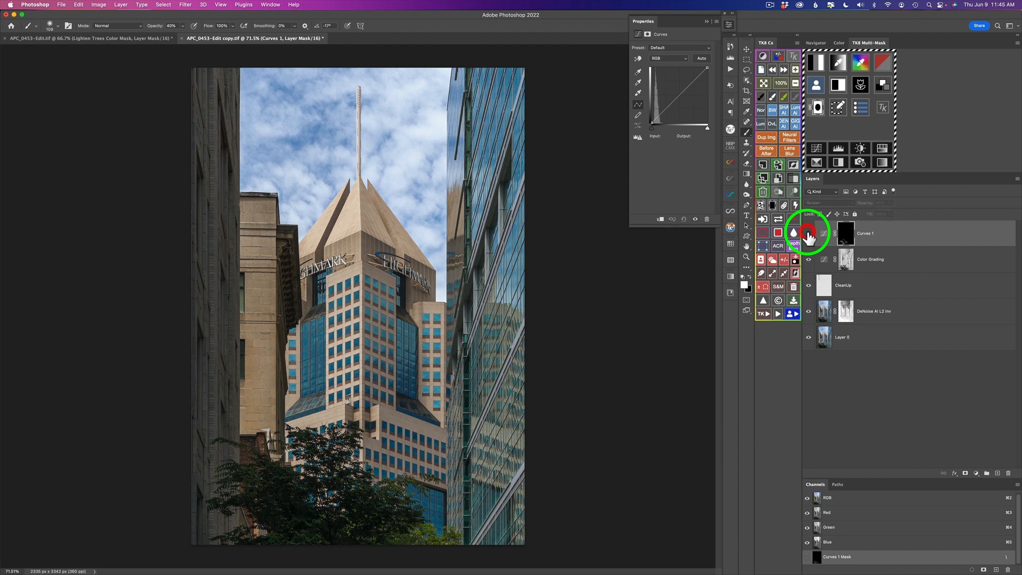
left_click(809, 236)
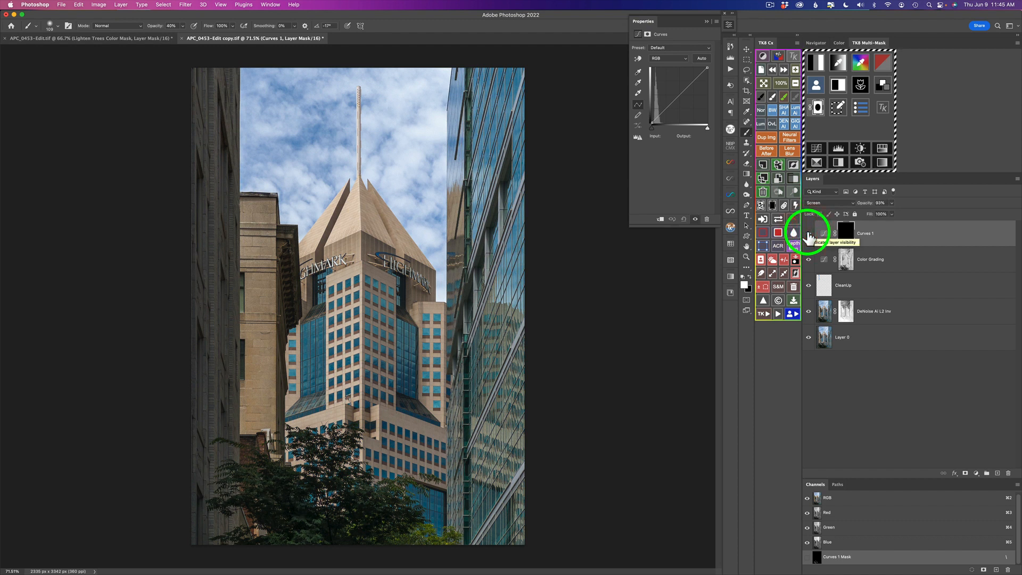
Preview the Curves 1 layer mask on its own, then return to the normal image view.
left_click(778, 219)
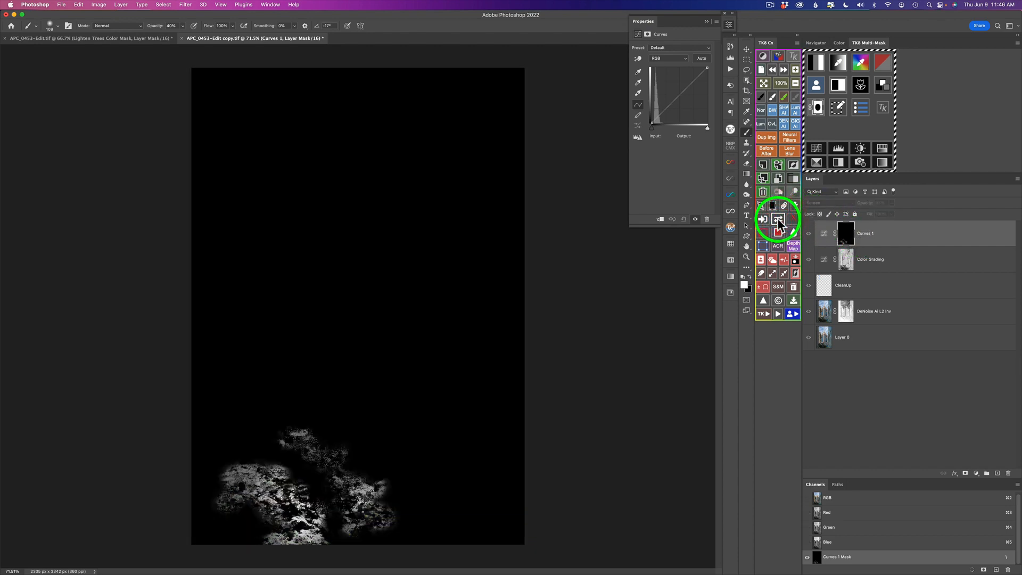
left_click(778, 219)
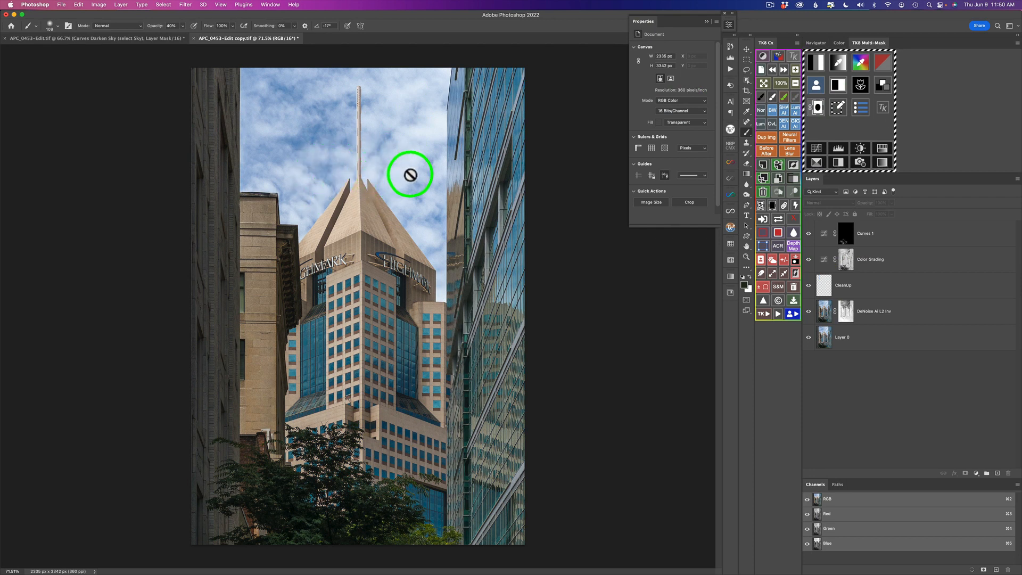
left_click(899, 232)
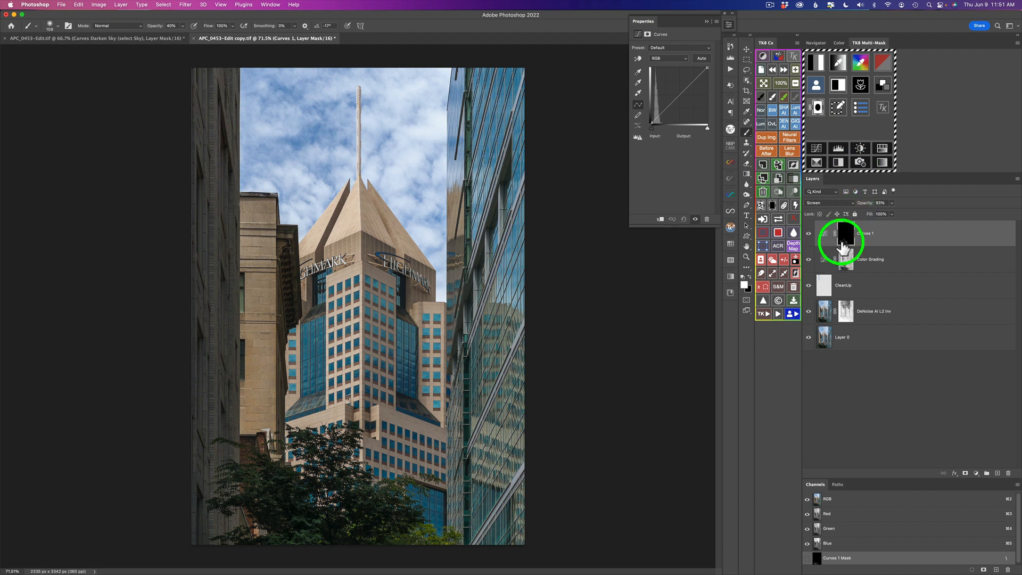
left_click(785, 259)
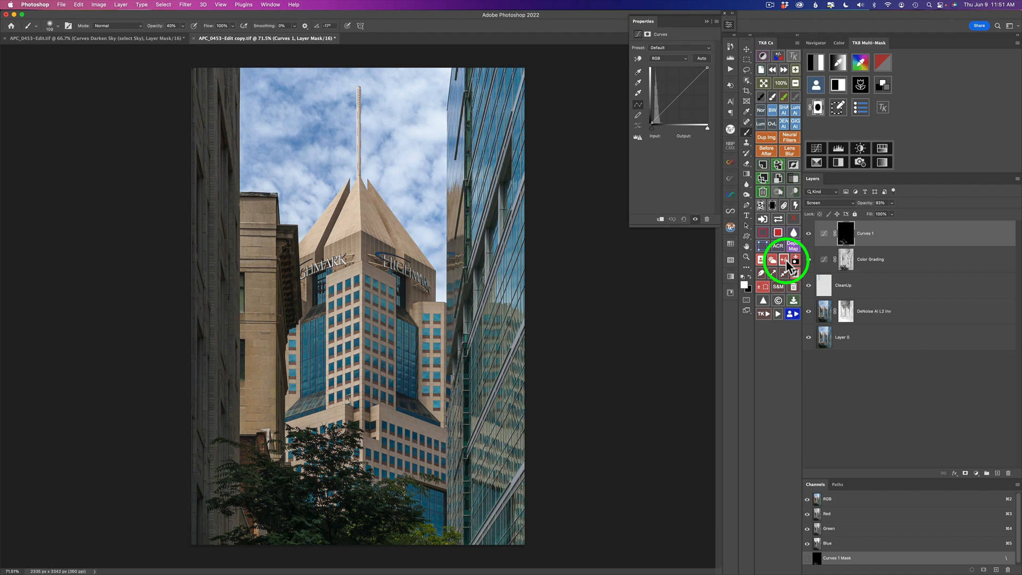
Add a second Curves adjustment layer, set its blend mode to Multiply, and fill its mask with black.
left_click(818, 149)
left_click(828, 203)
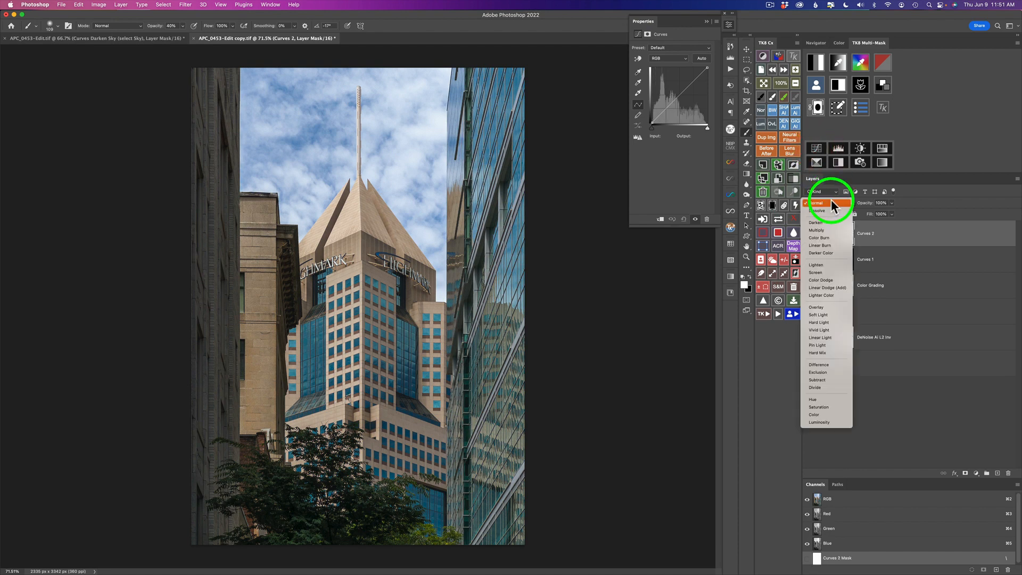
left_click(826, 229)
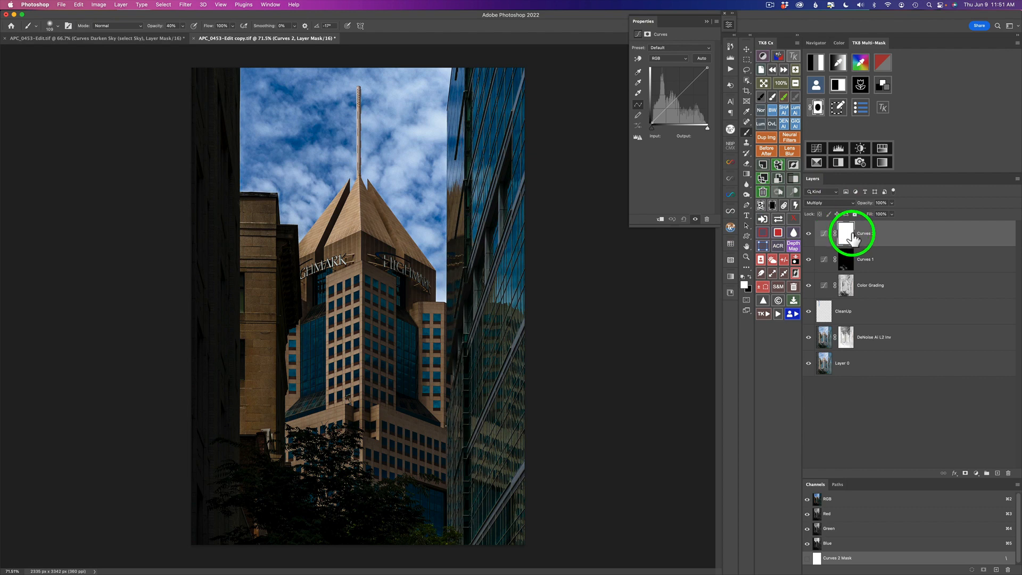
left_click(773, 205)
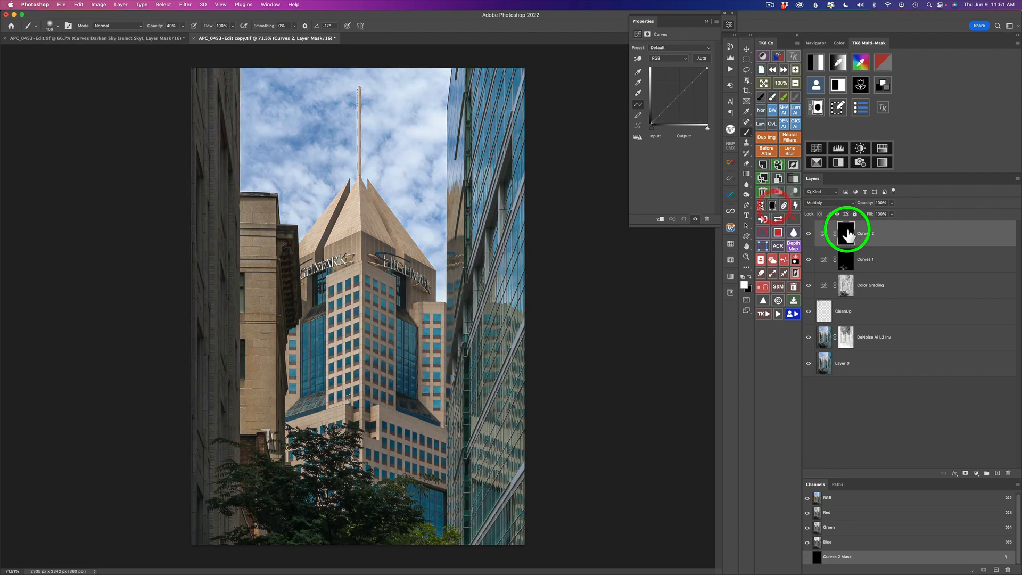
left_click(848, 234)
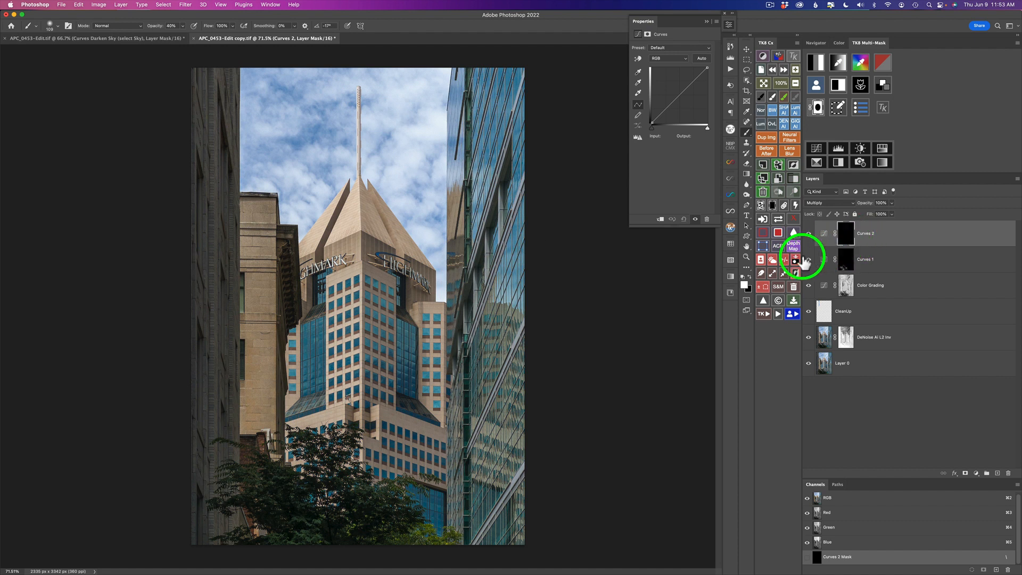
Select the sky and save the selection as a new channel named Sky.
left_click(772, 257)
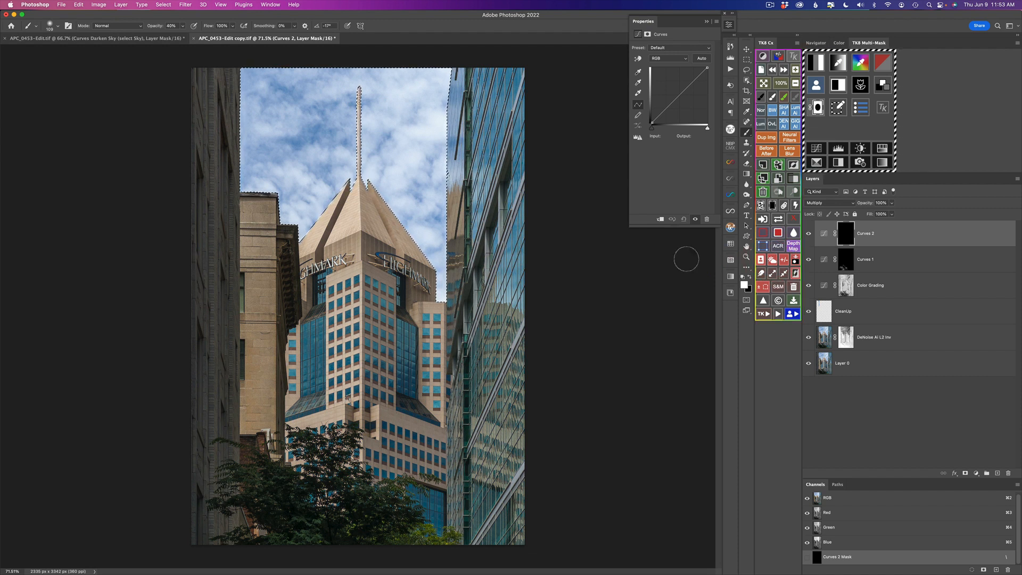
left_click(795, 259)
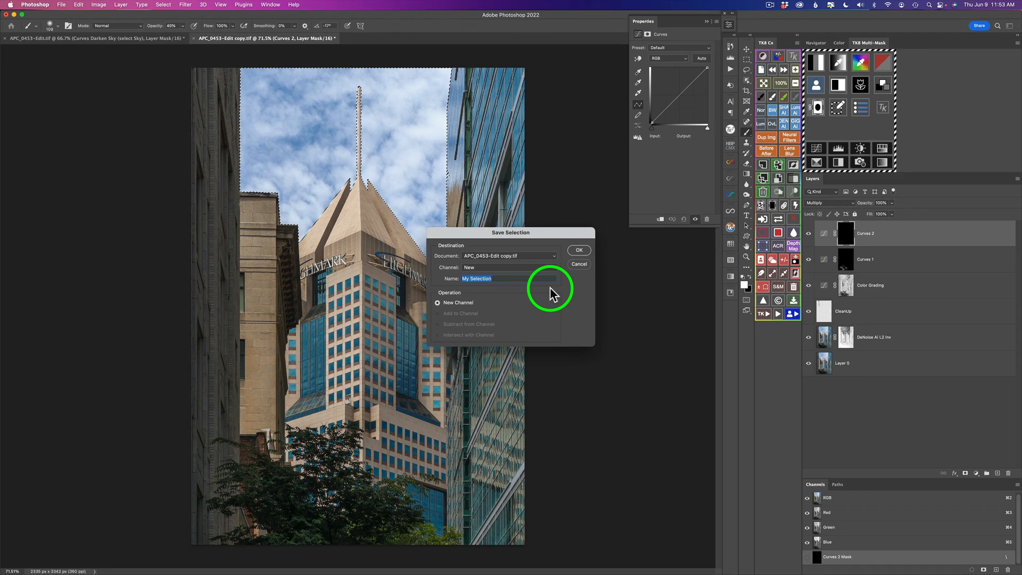
type("Sky")
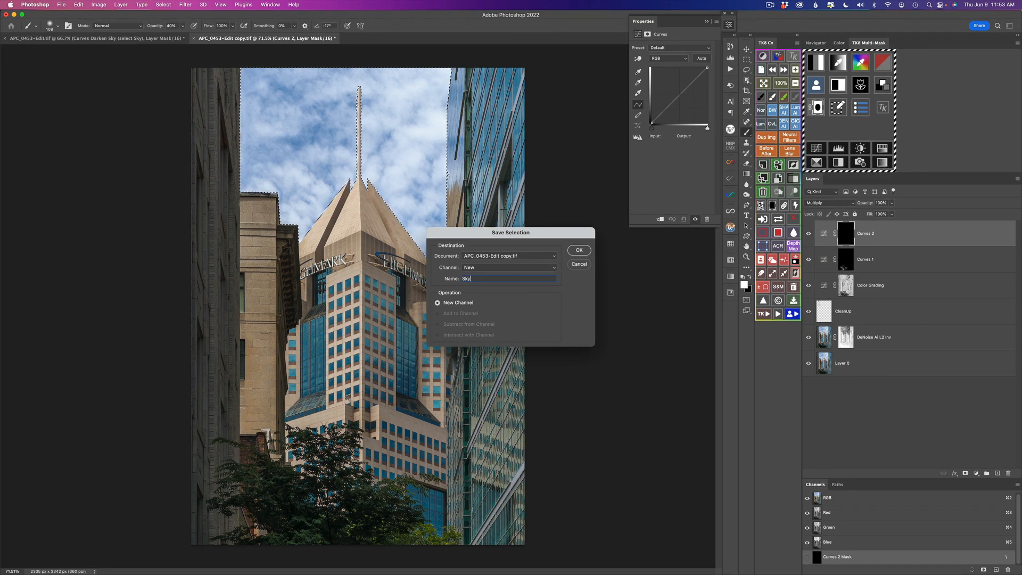
left_click(576, 249)
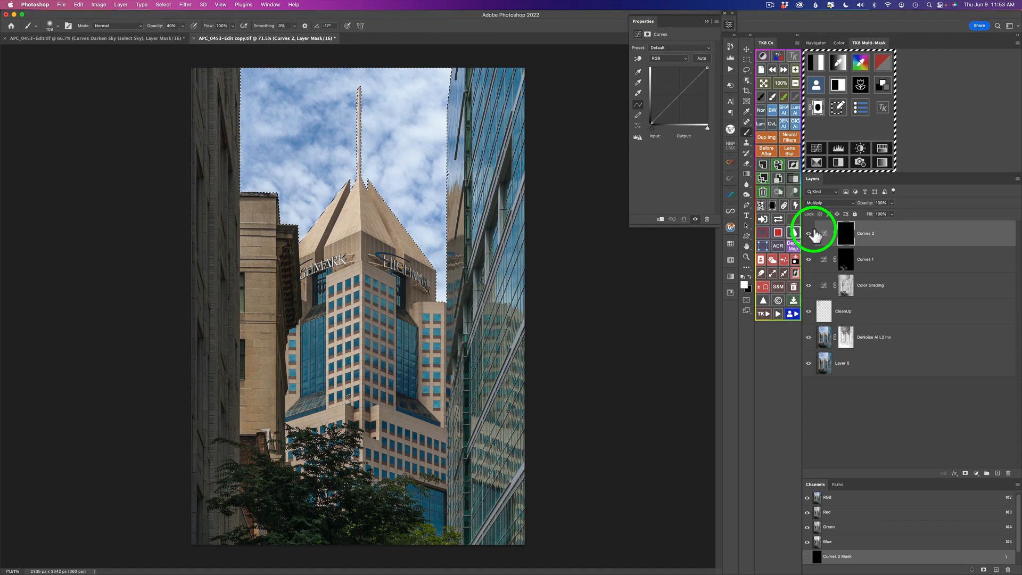
Fill the Curves 2 mask with white inside the sky selection to darken the sky.
left_click(847, 242)
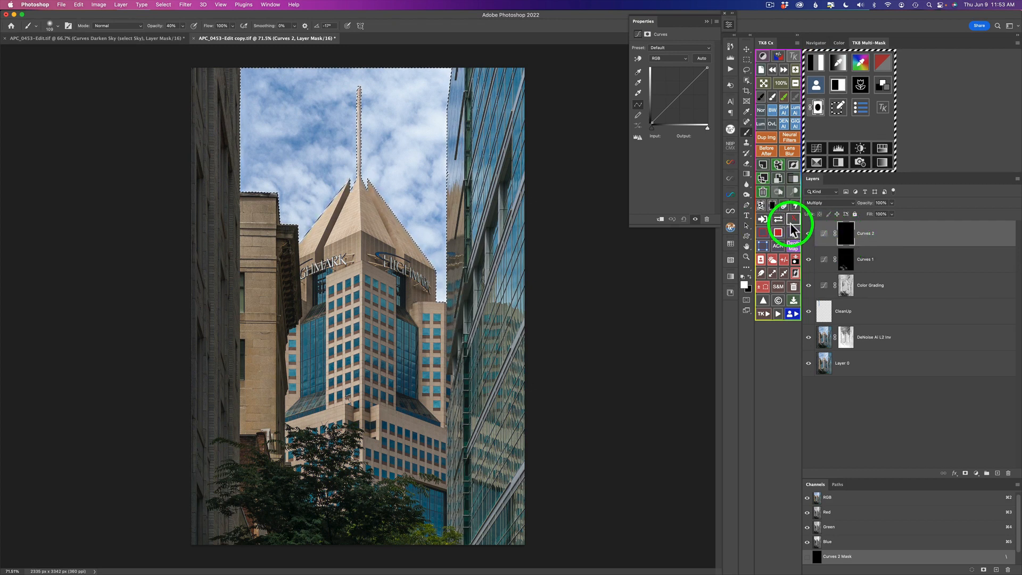
left_click(762, 206)
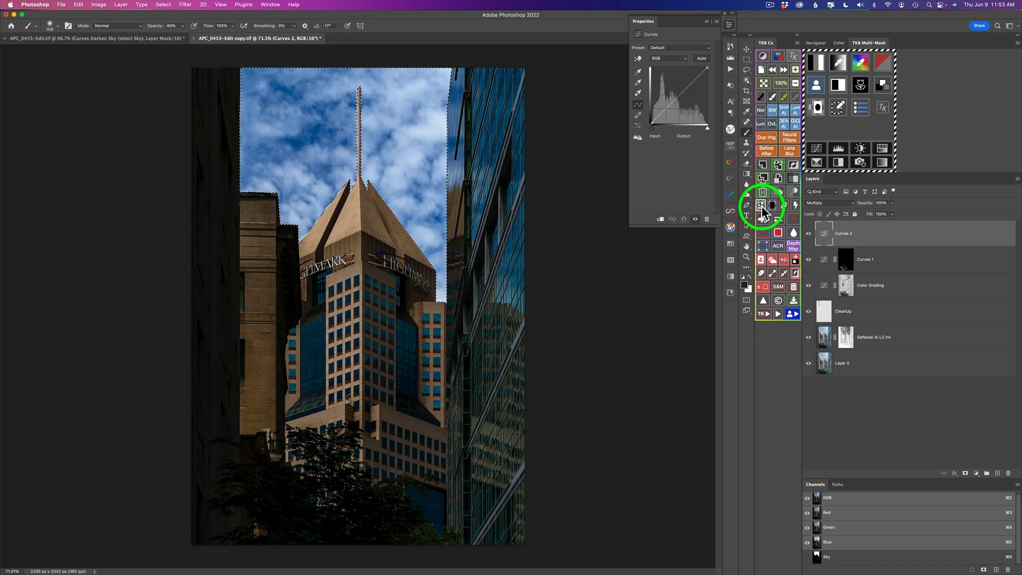
left_click(762, 207)
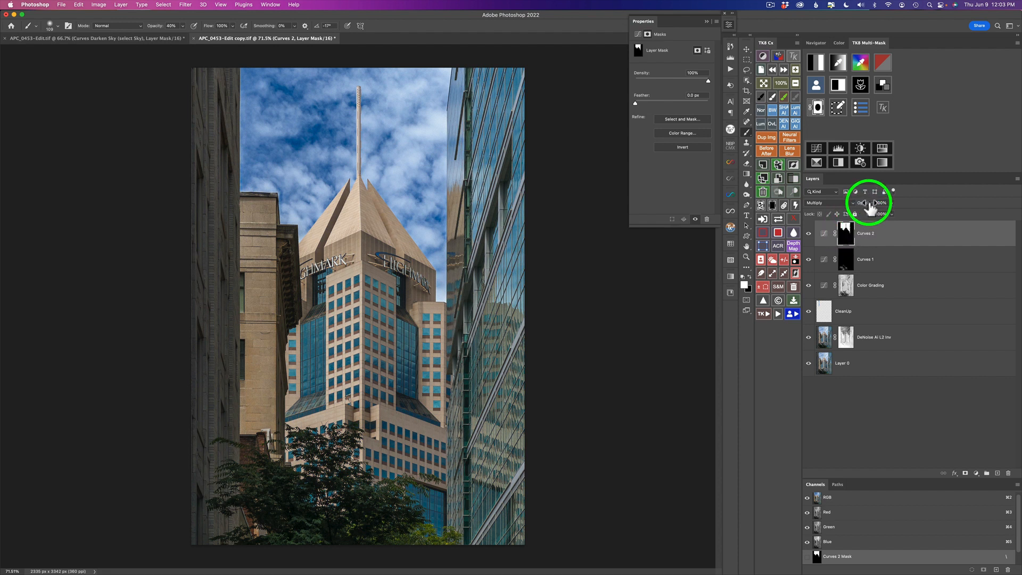
Lower the Curves 2 layer opacity to 36% and toggle its visibility to compare.
left_click_drag(869, 208, 763, 212)
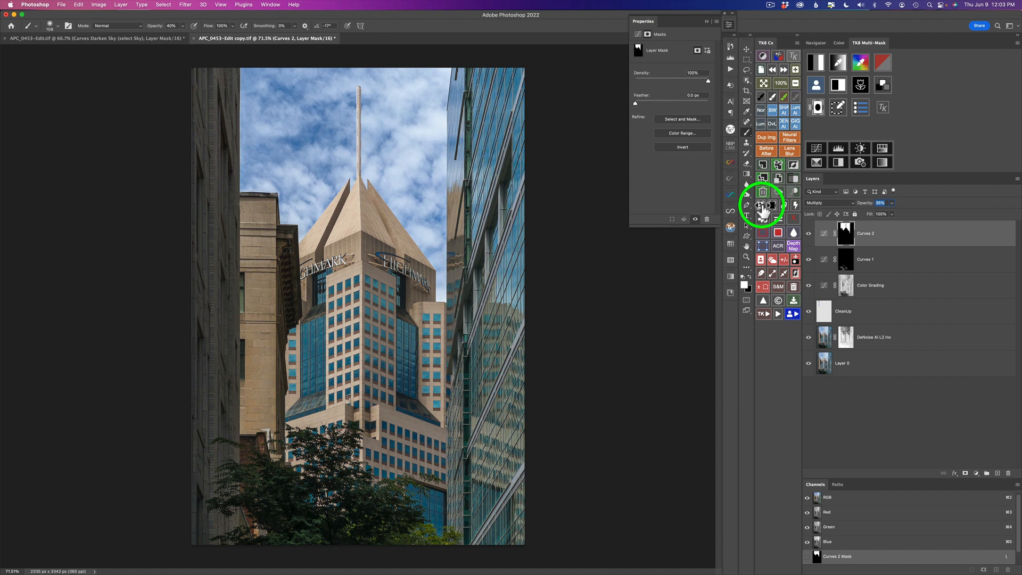
left_click(809, 234)
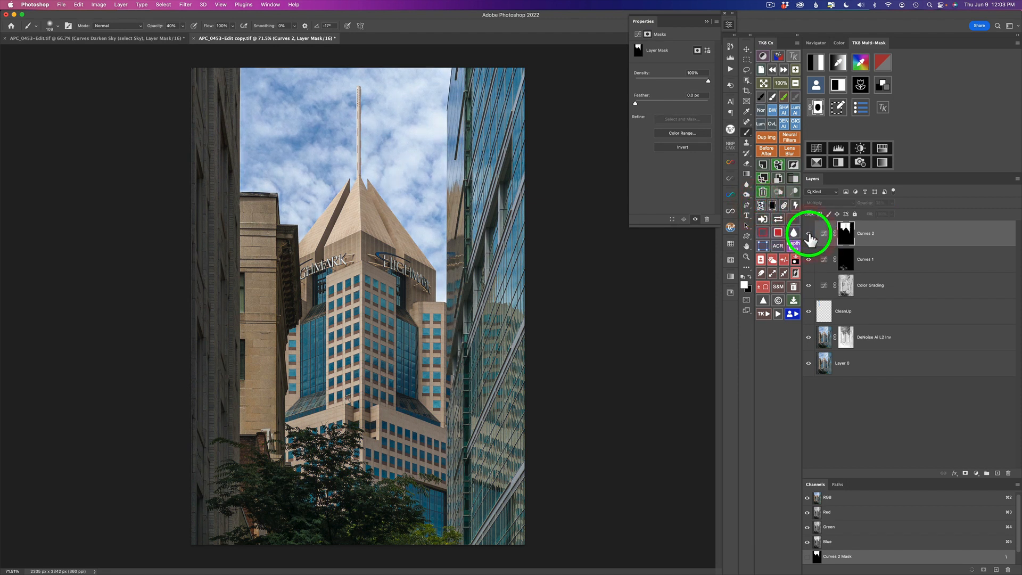
left_click(809, 235)
left_click(809, 235)
left_click(810, 235)
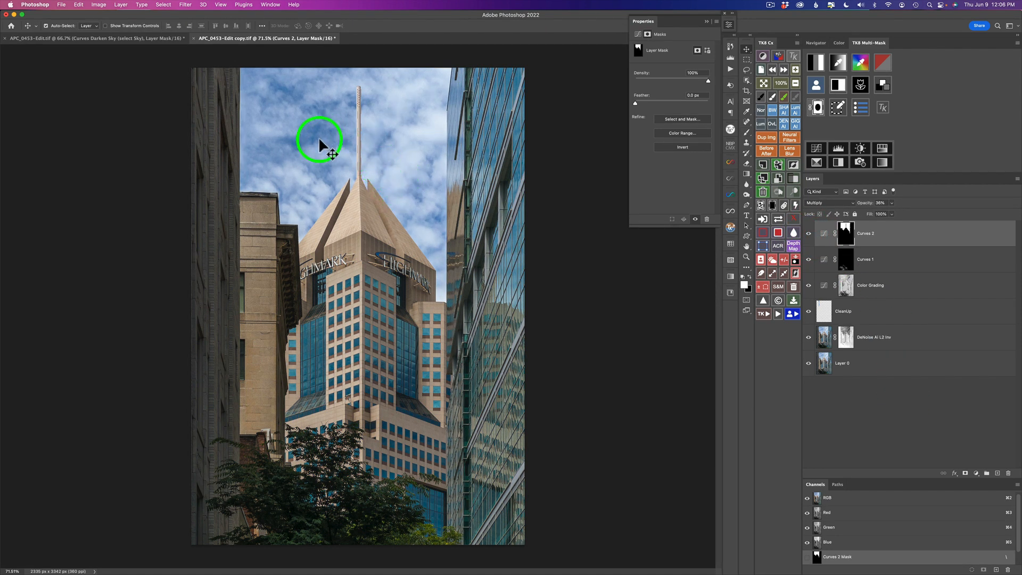
Add a Hue/Saturation layer clipped to Curves 2 and set its saturation to -42.
left_click(884, 147)
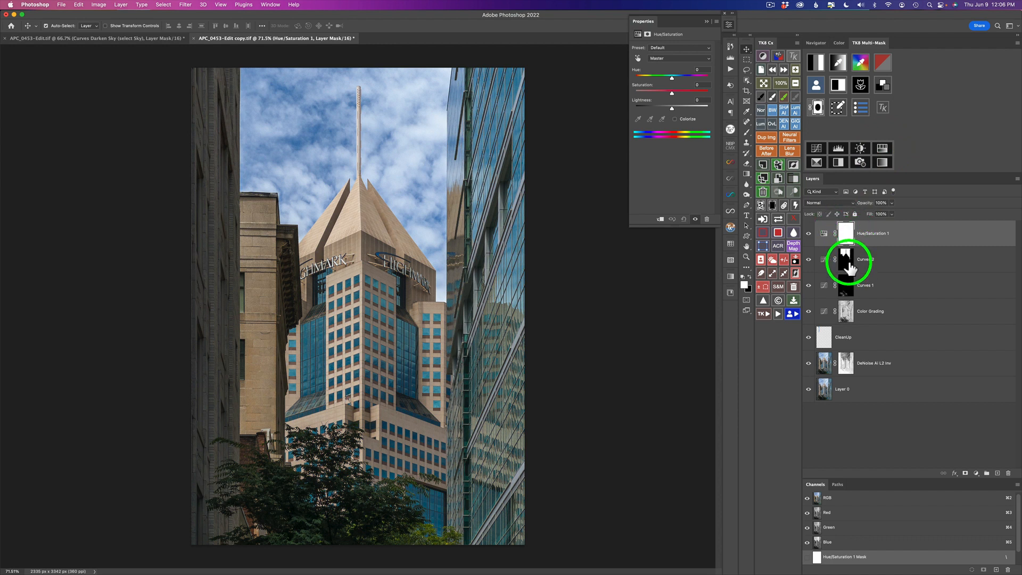
left_click(785, 206)
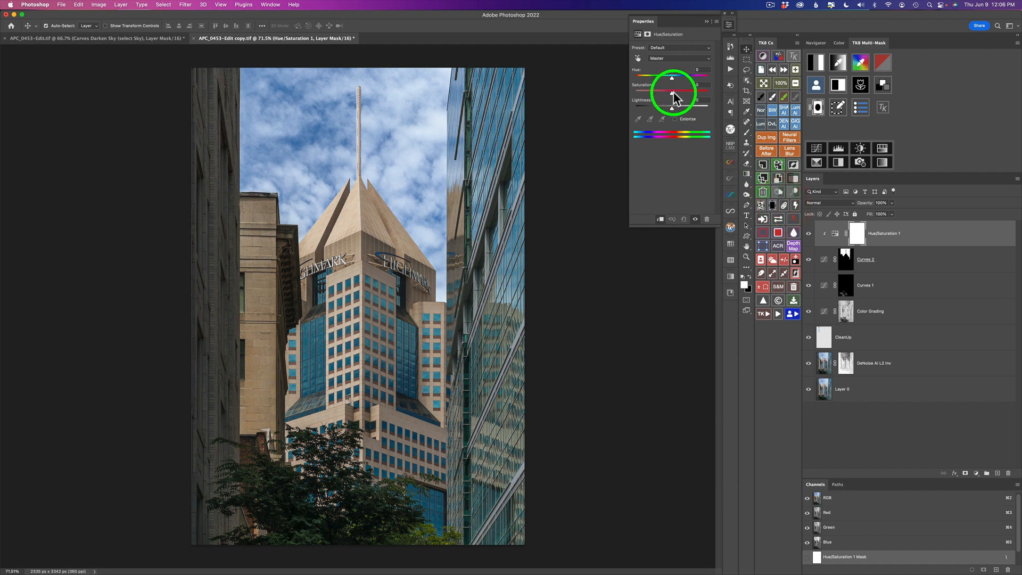
left_click_drag(672, 94, 649, 96)
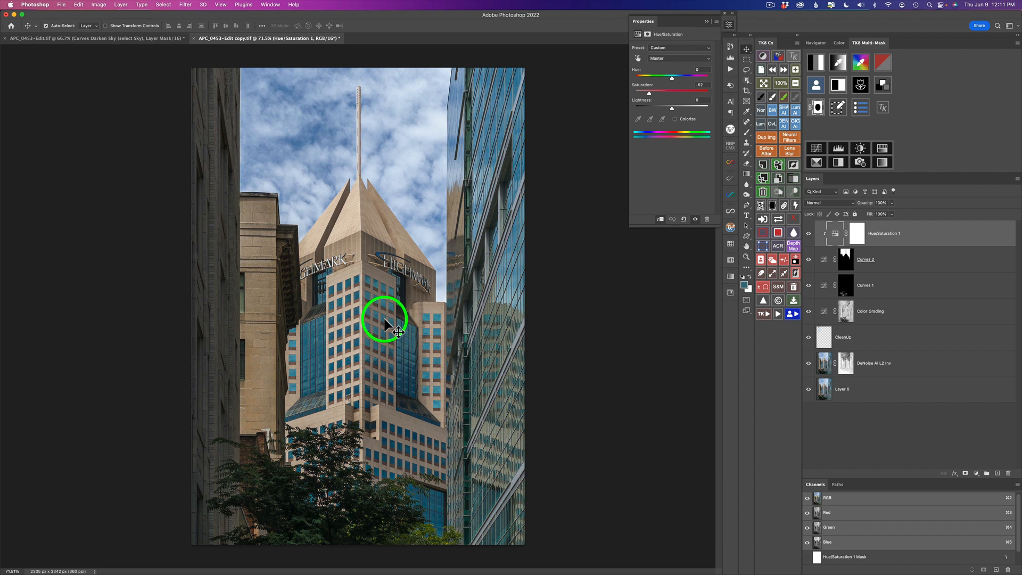
Add a second Hue/Saturation layer, boost its saturation to +64, and invert its mask to black.
left_click(883, 150)
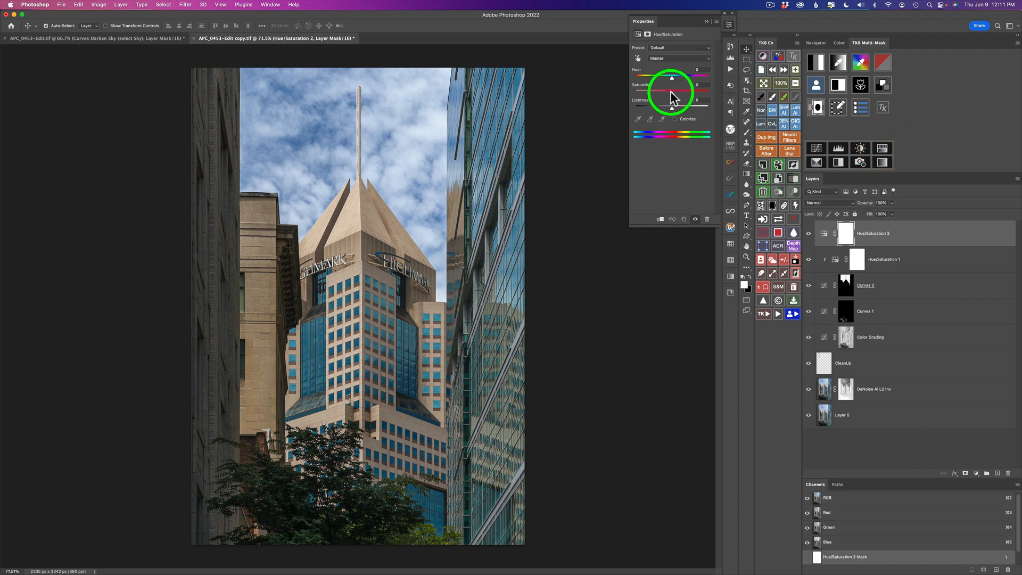
left_click_drag(672, 92, 695, 94)
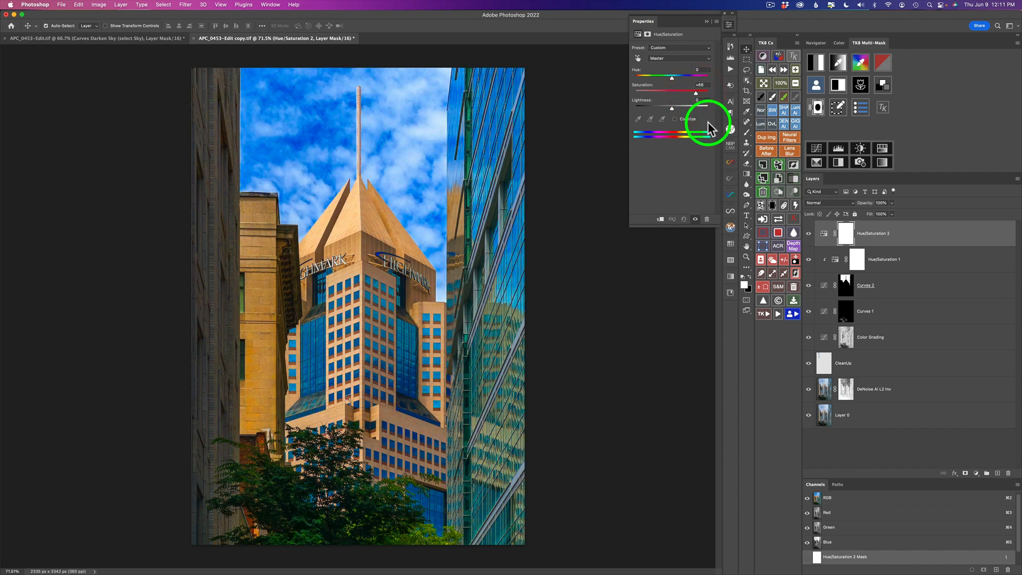
left_click(773, 207)
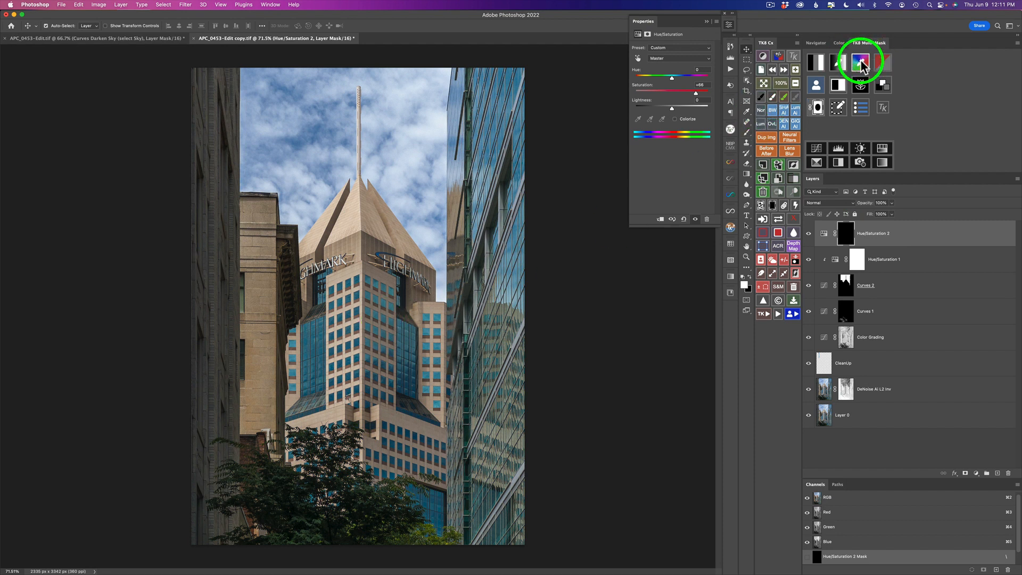
Build a colour mask from the central tower's blue glass, refine it with Levels, and apply it to the Hue/Saturation 2 mask.
left_click(838, 64)
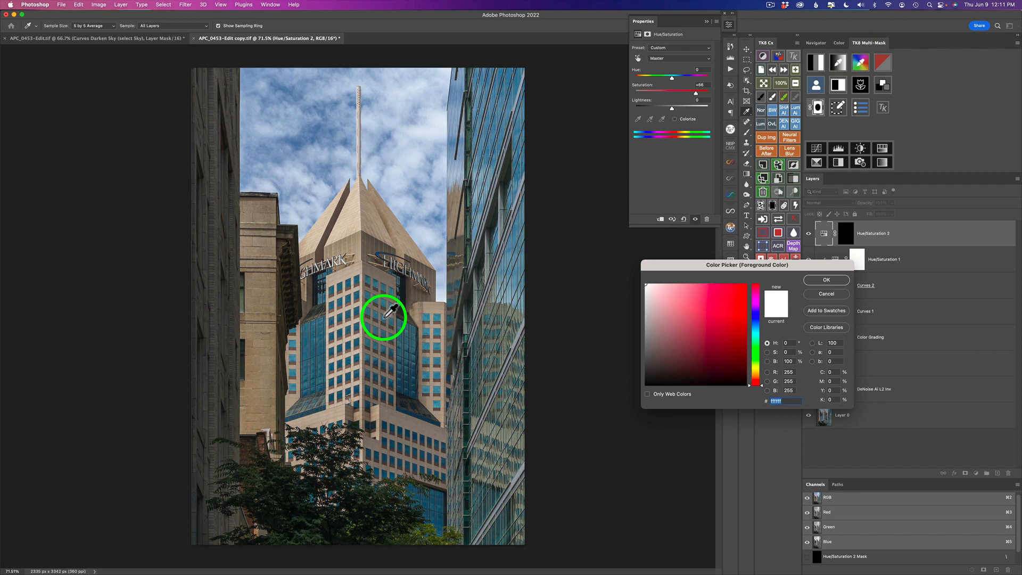
left_click(387, 317)
left_click(828, 282)
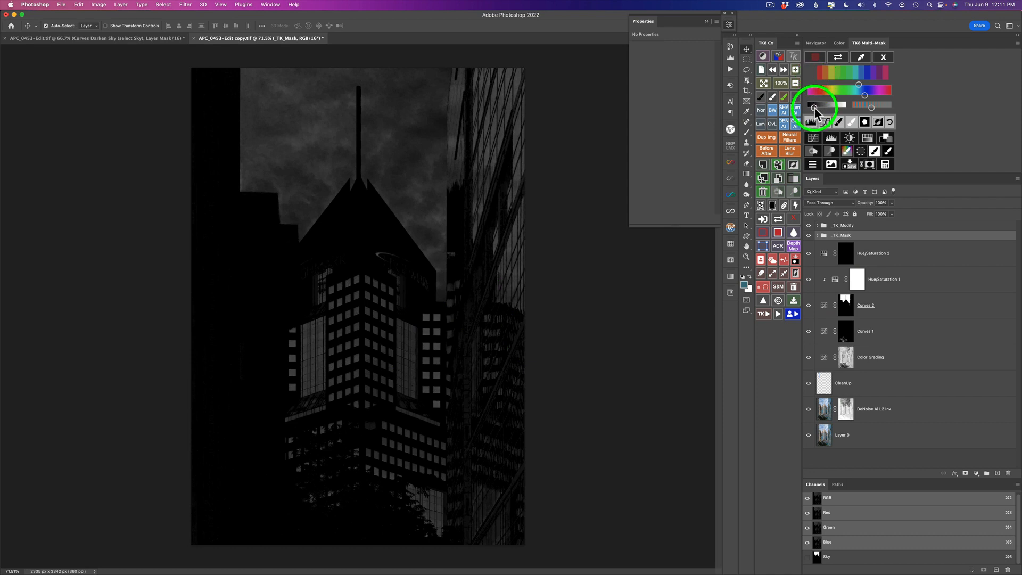
left_click_drag(814, 108, 848, 109)
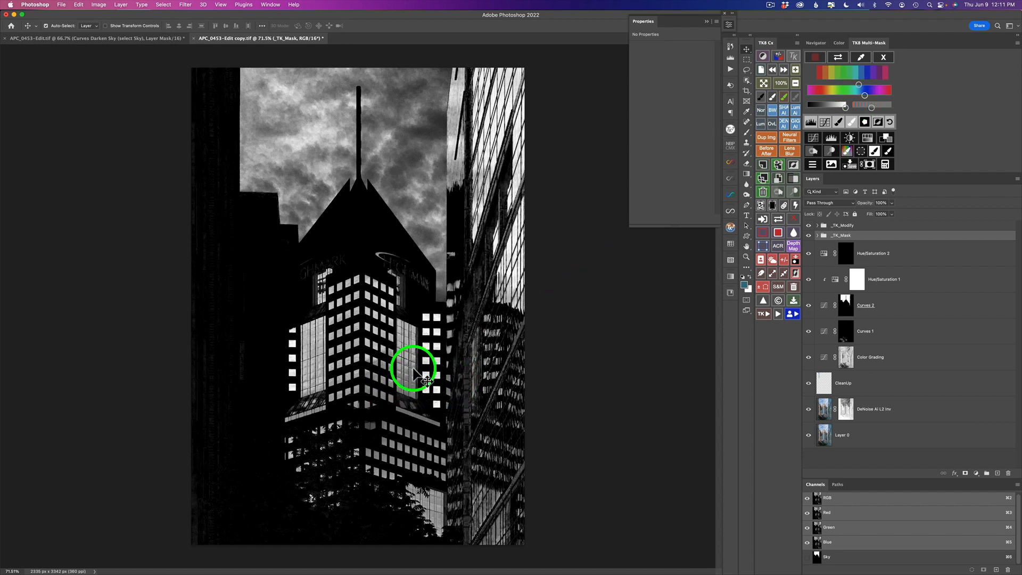
left_click(812, 123)
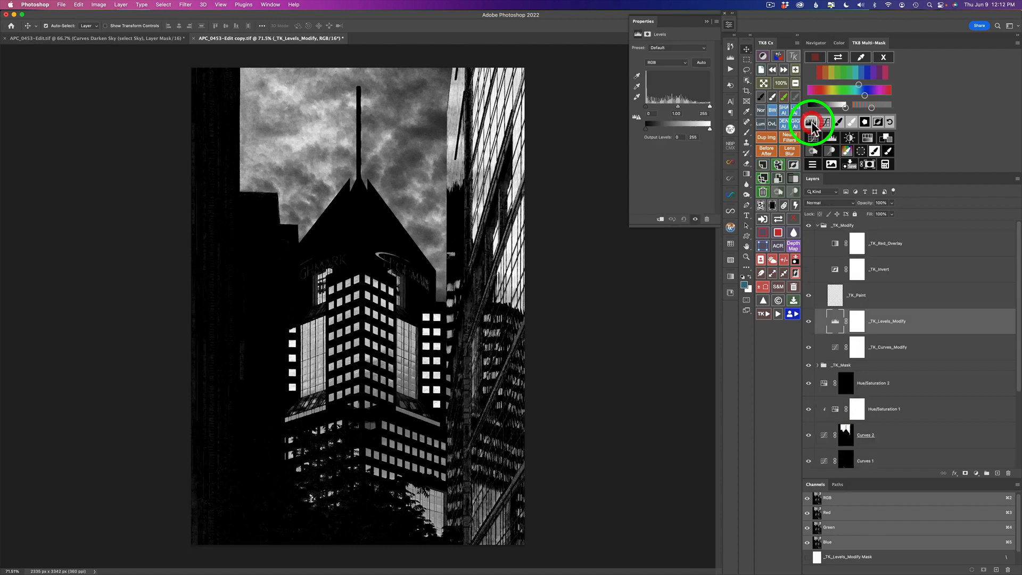
left_click_drag(708, 105, 649, 107)
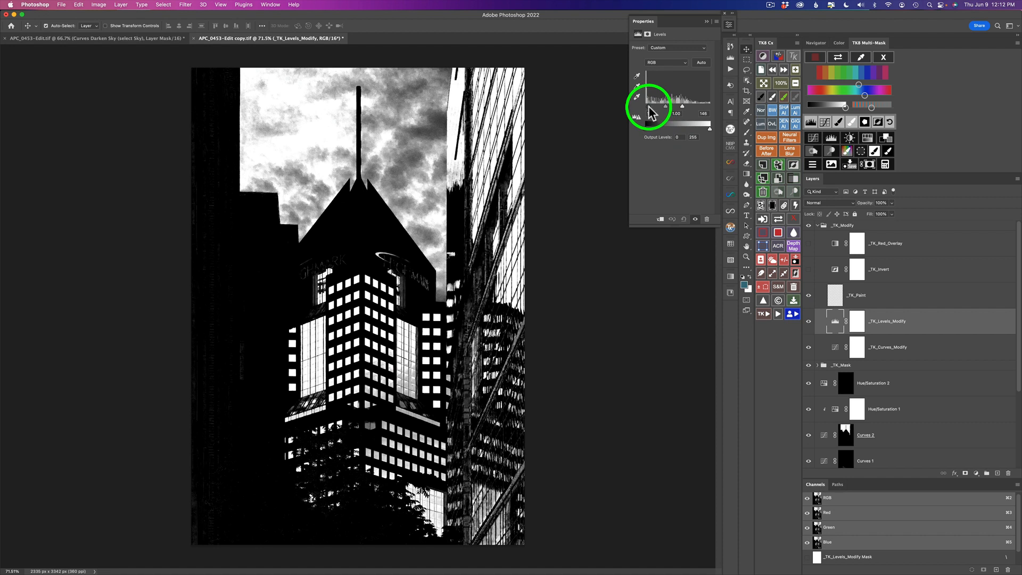
left_click_drag(646, 106, 682, 113)
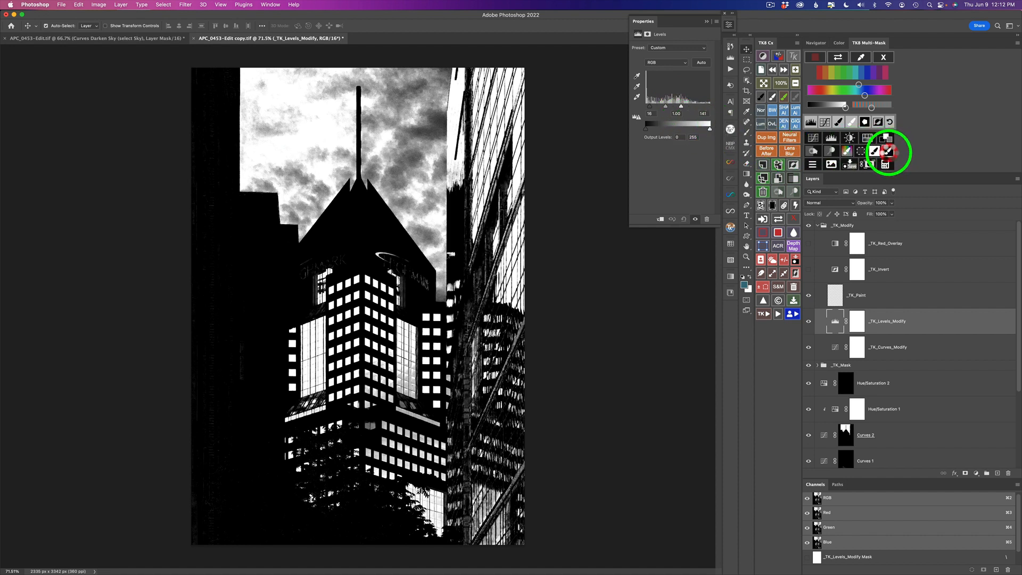
left_click(888, 152)
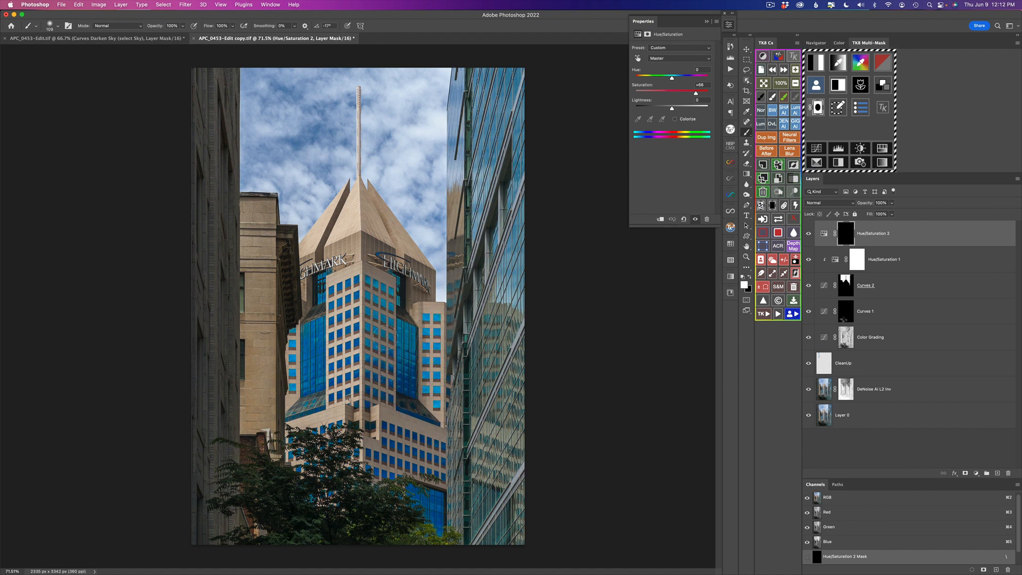
Touch up the Hue/Saturation 2 mask with a brush stroke on the tower and set saturation to +63.
left_click_drag(377, 350, 380, 352)
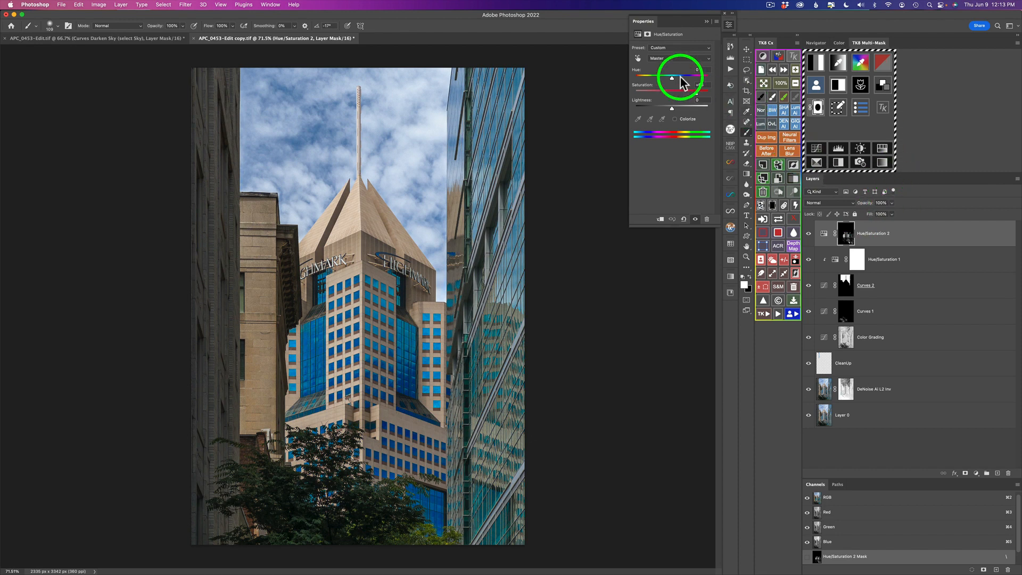
left_click_drag(698, 94, 696, 97)
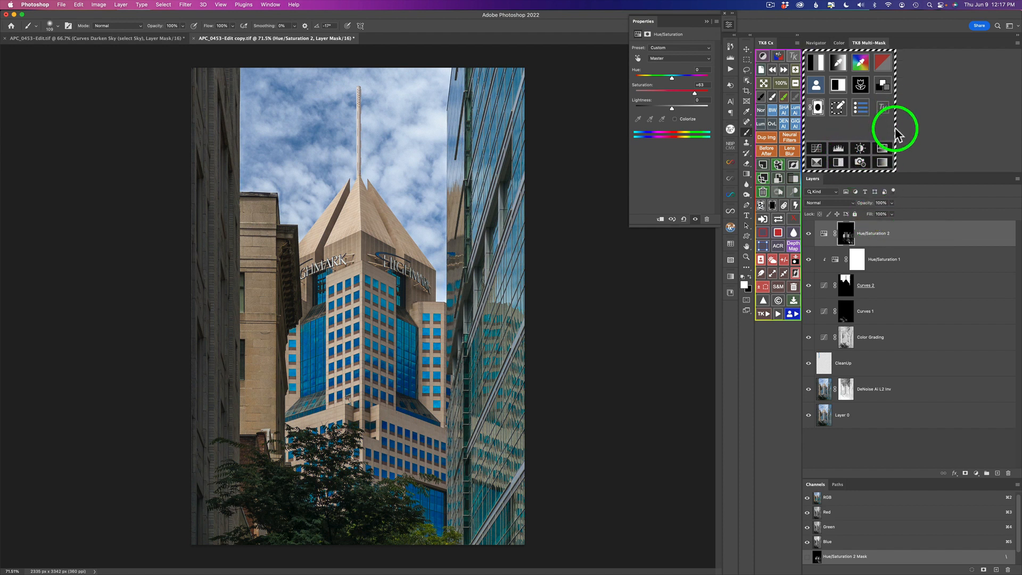
Add a Brightness/Contrast layer clipped to Hue/Saturation 2 and set its brightness to 57.
left_click(785, 260)
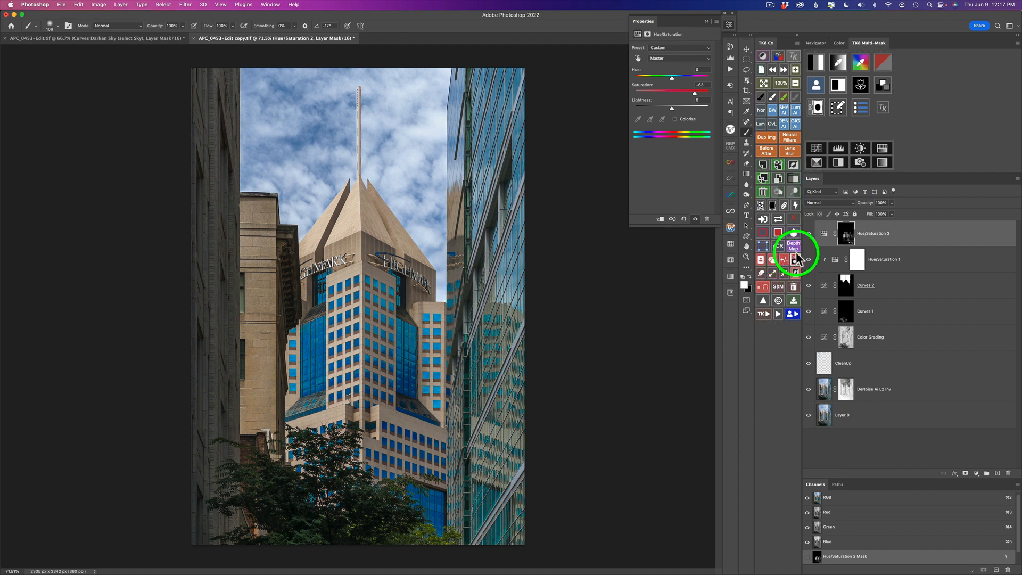
left_click(861, 149)
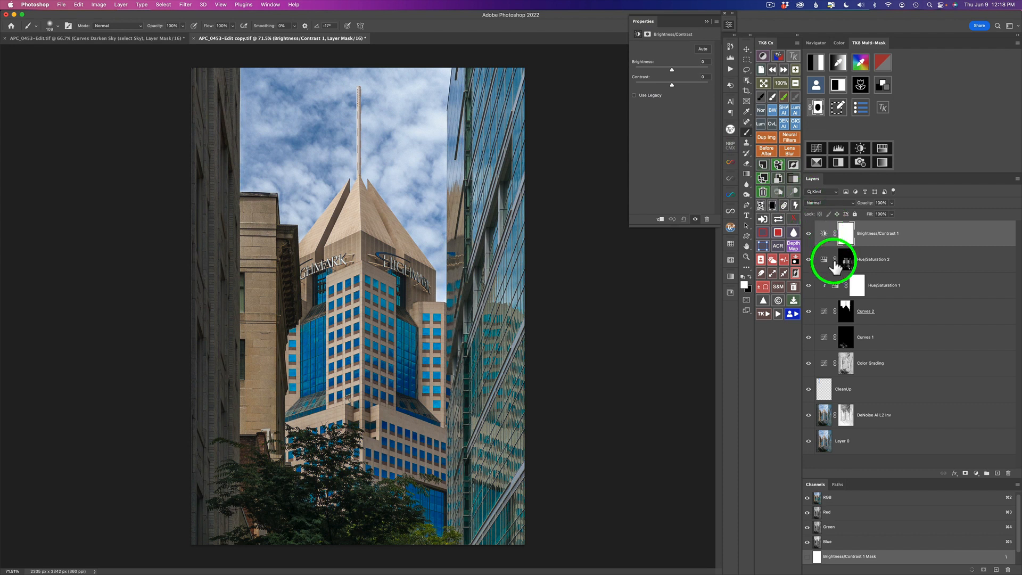
left_click(784, 205)
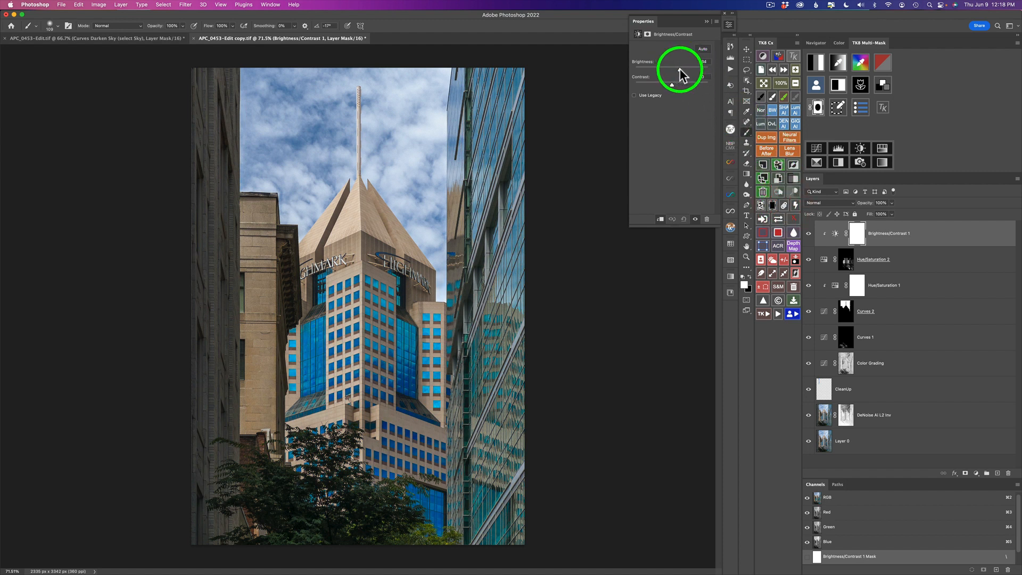
left_click_drag(673, 68, 686, 69)
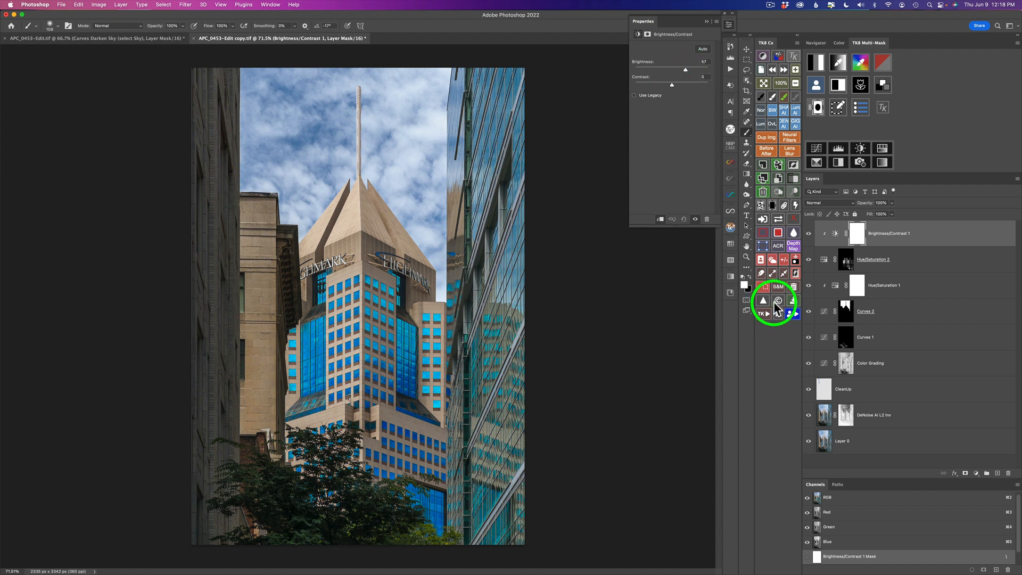
Lower the Hue/Saturation 2 saturation to +51 and toggle the layer's visibility to compare.
left_click(825, 260)
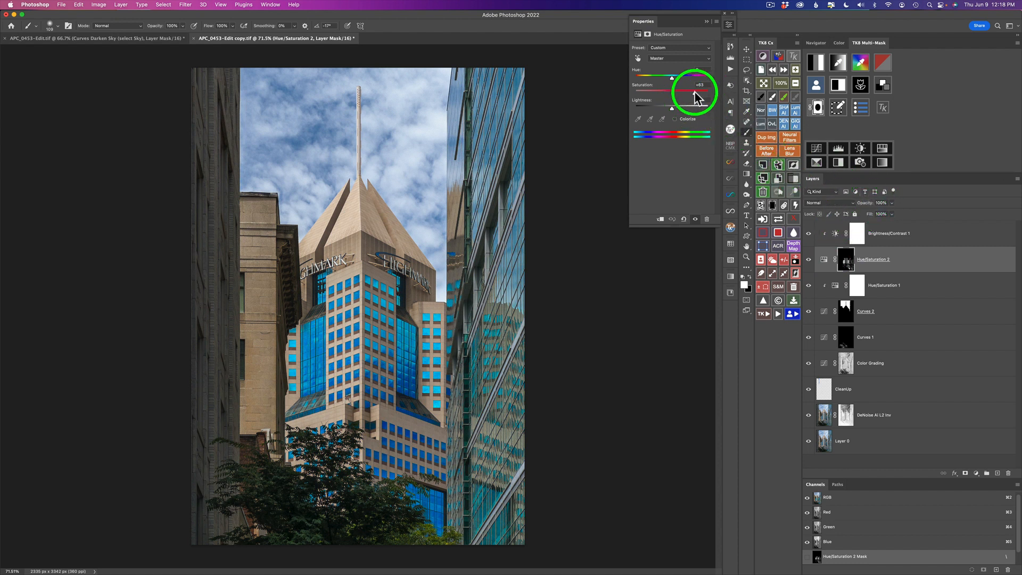
mouse_move(696, 96)
left_mouse_down()
mouse_move(677, 96)
mouse_move(691, 93)
left_mouse_up()
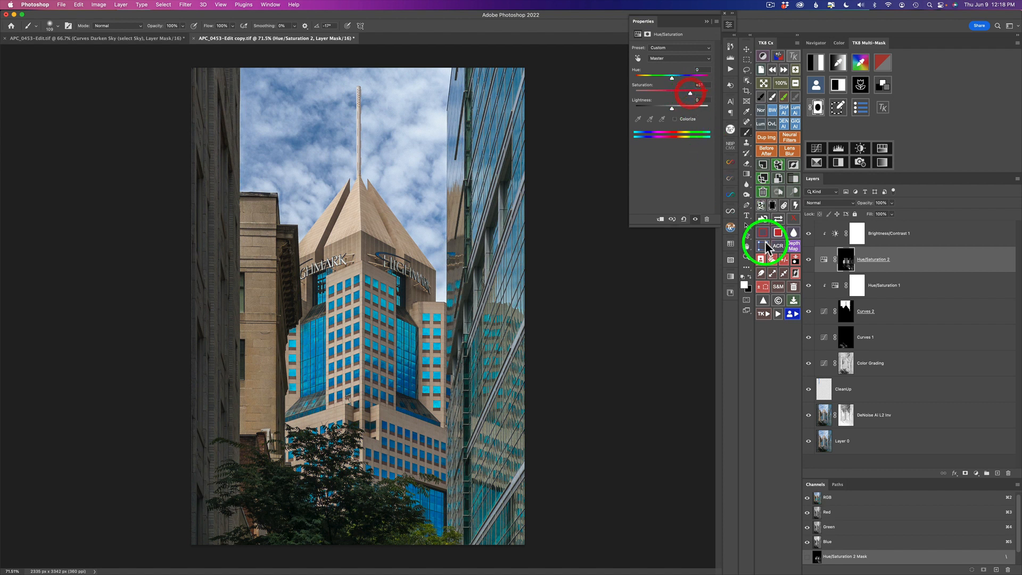
left_click(809, 261)
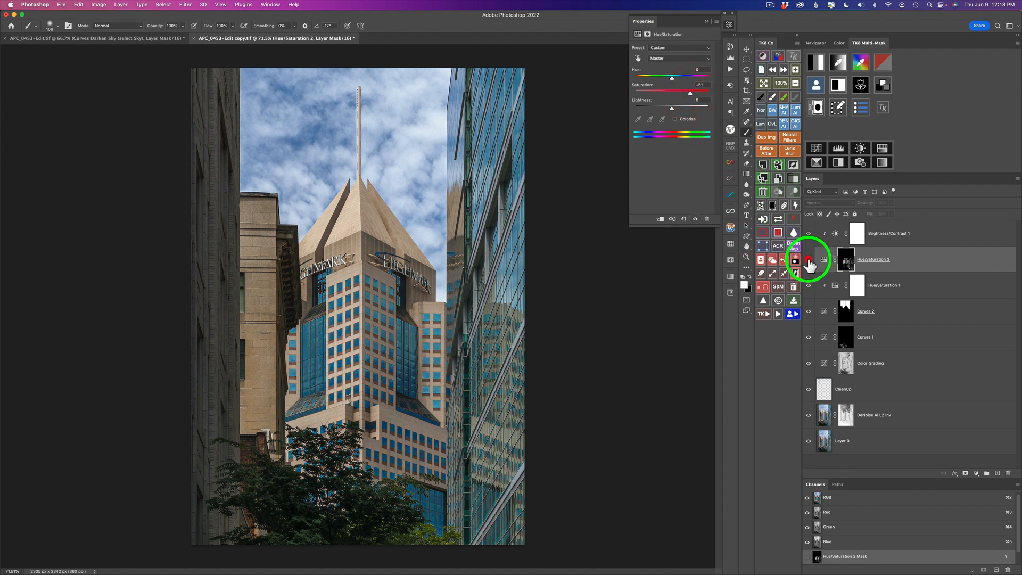
left_click(808, 260)
left_click(808, 261)
left_click(809, 261)
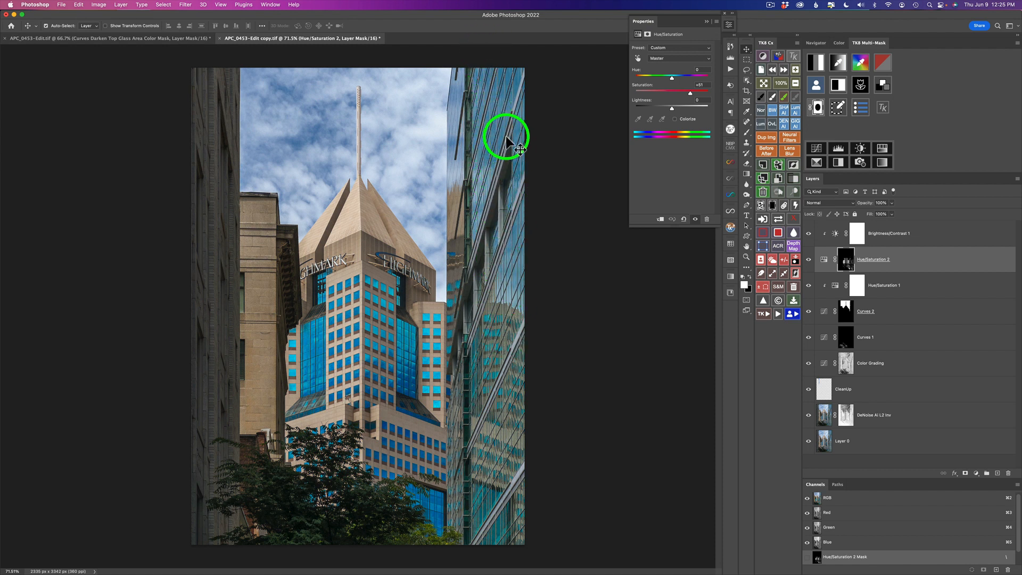
Add a Curves layer at the top of the stack, set its blend mode to Multiply, and invert its mask to black.
left_click(887, 234)
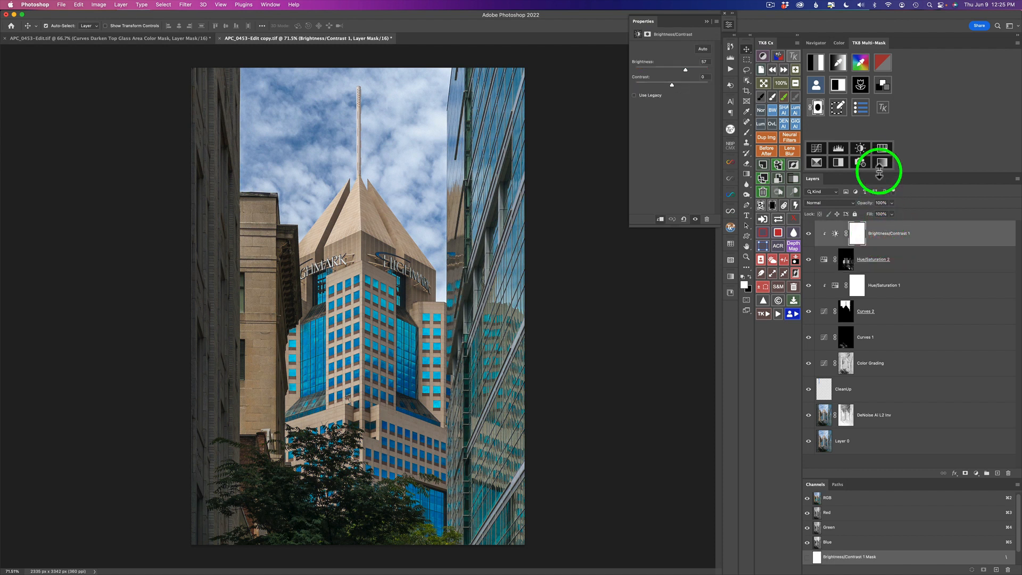
left_click(817, 149)
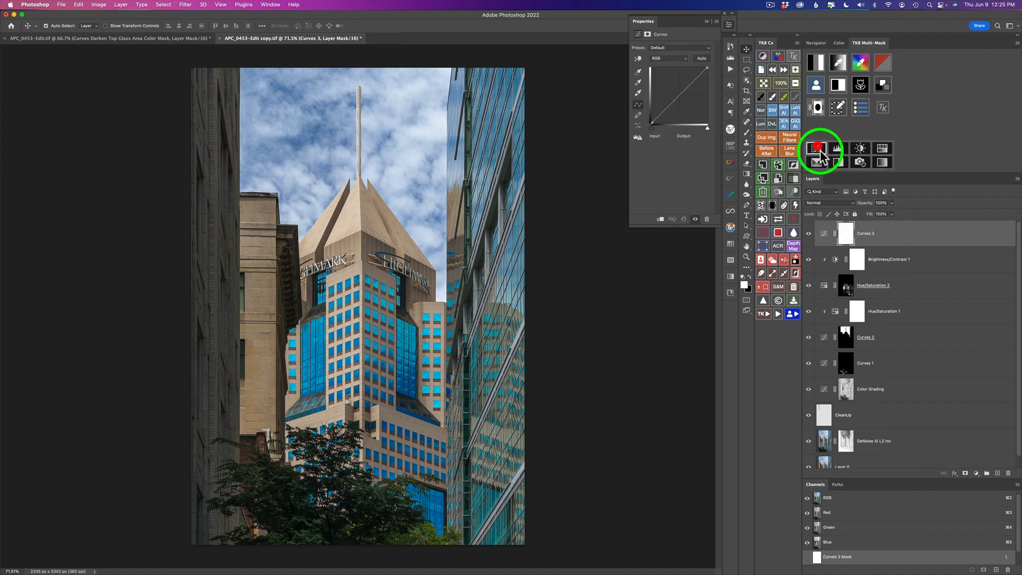
left_click(836, 205)
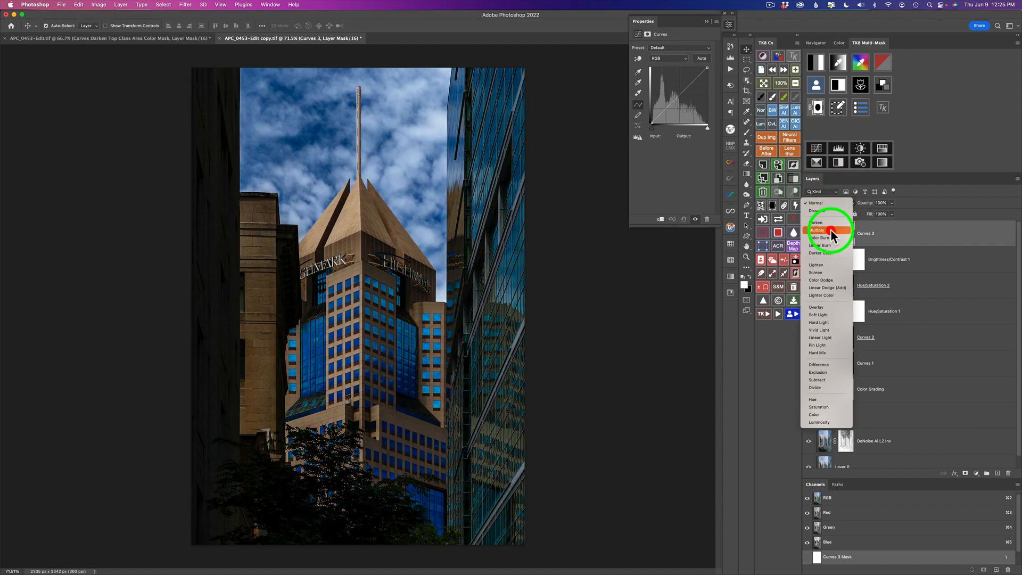
left_click(832, 229)
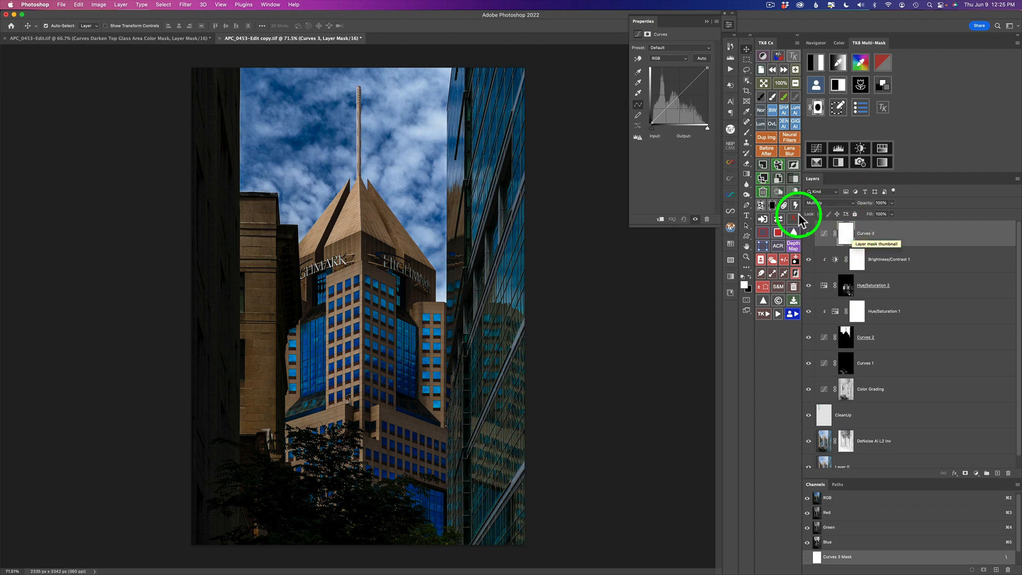
left_click(773, 206)
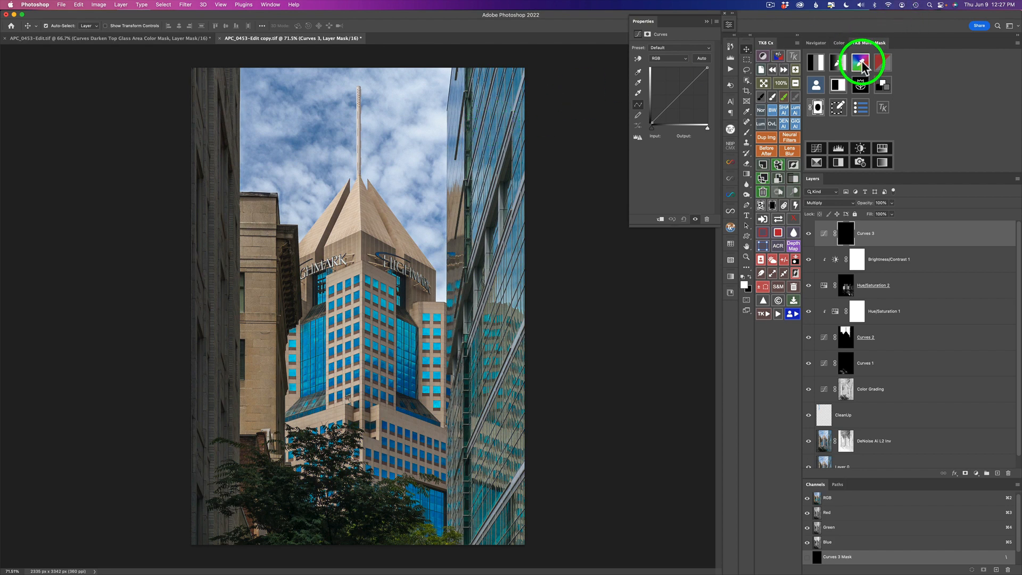
Mask Curves 3 with a colour mask sampled from the right building's glass, refined with Levels, and lower its opacity to 81%.
left_click(862, 63)
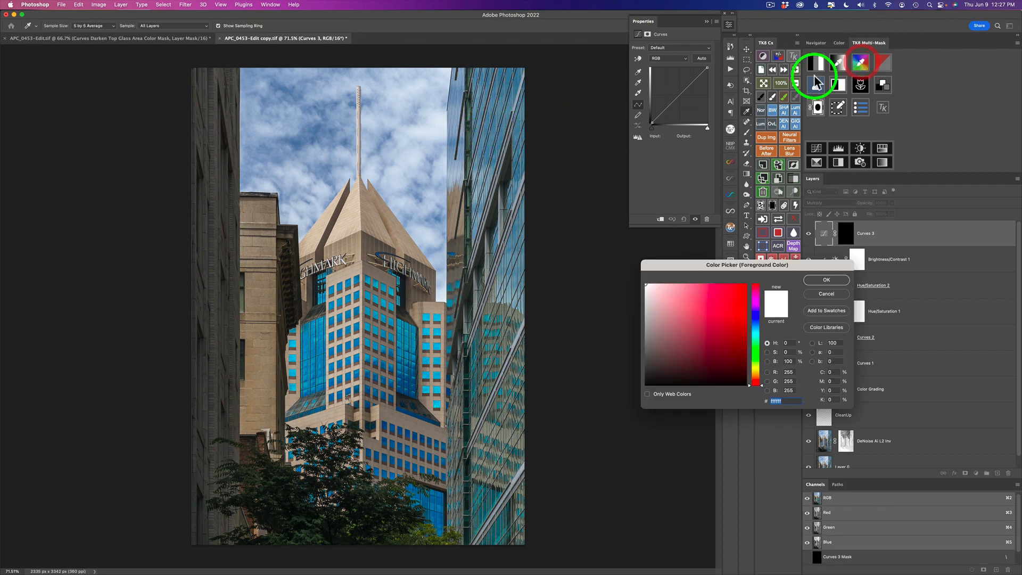
left_click(508, 77)
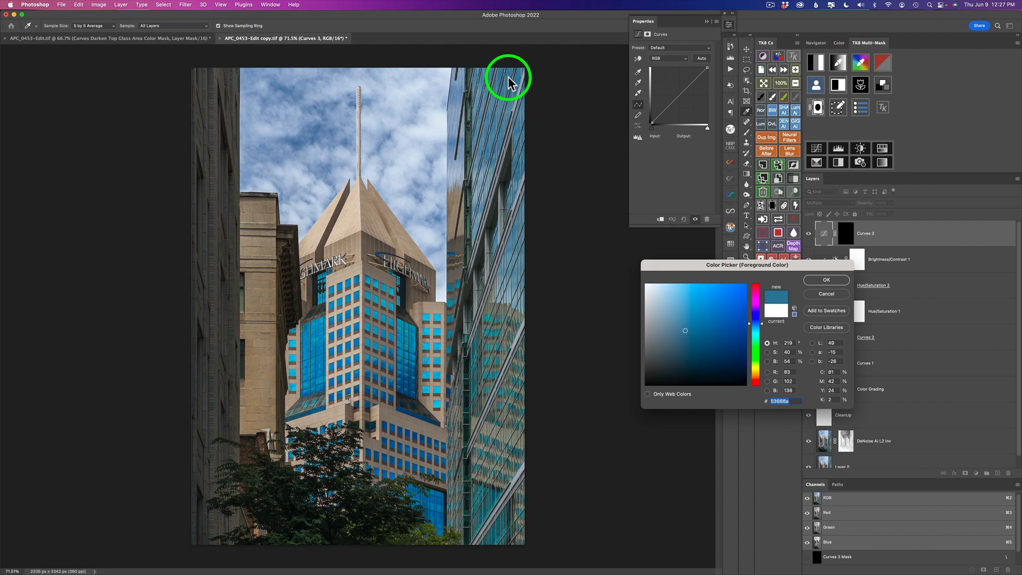
left_click(826, 280)
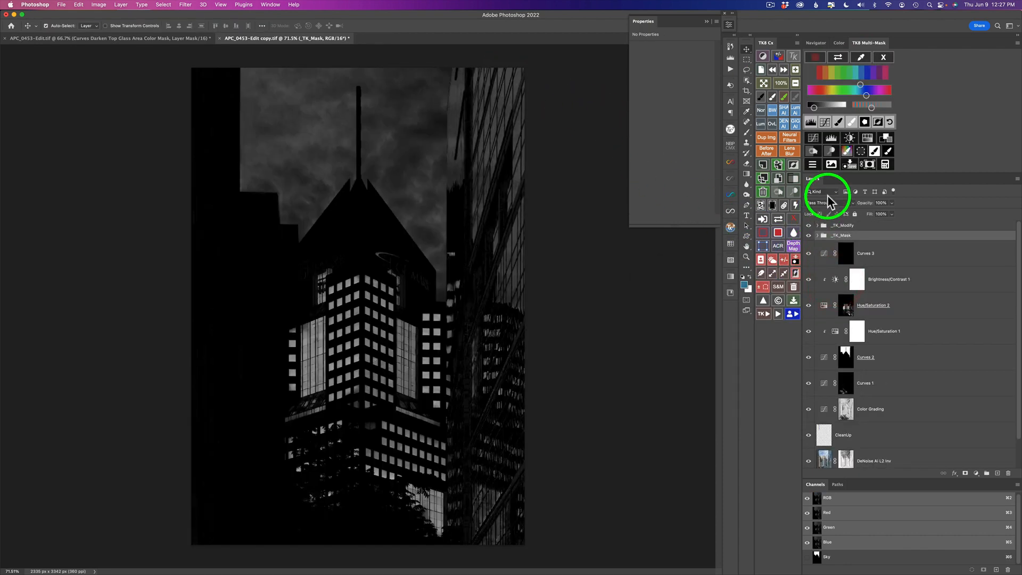
left_click_drag(815, 108, 844, 111)
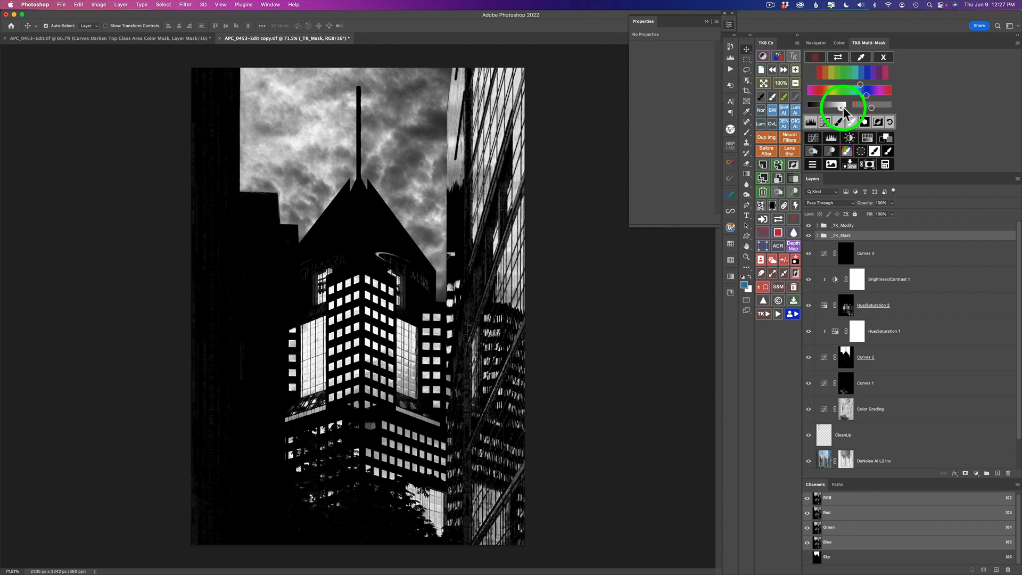
left_click(843, 106)
left_click(812, 123)
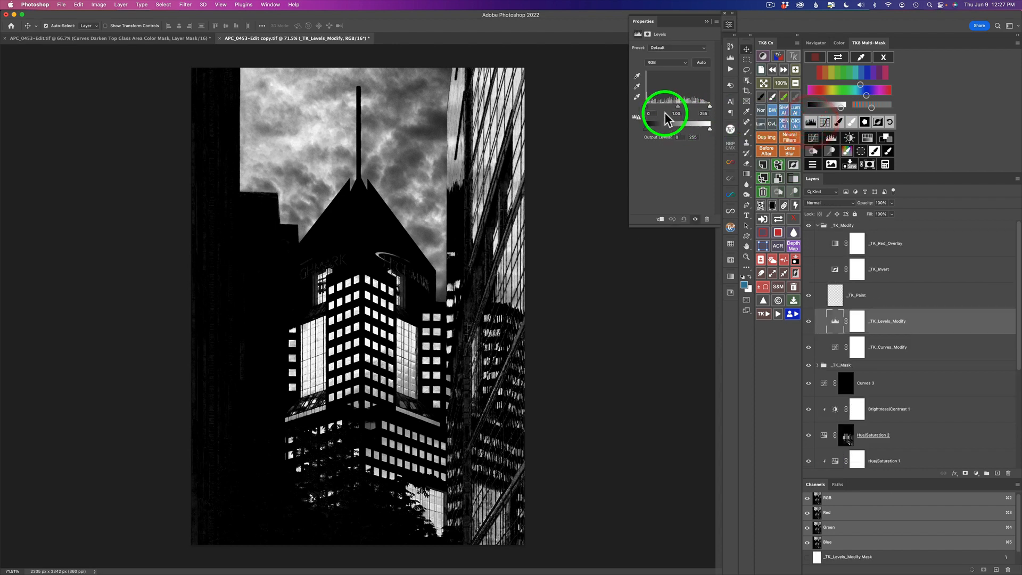
left_click_drag(645, 106, 676, 111)
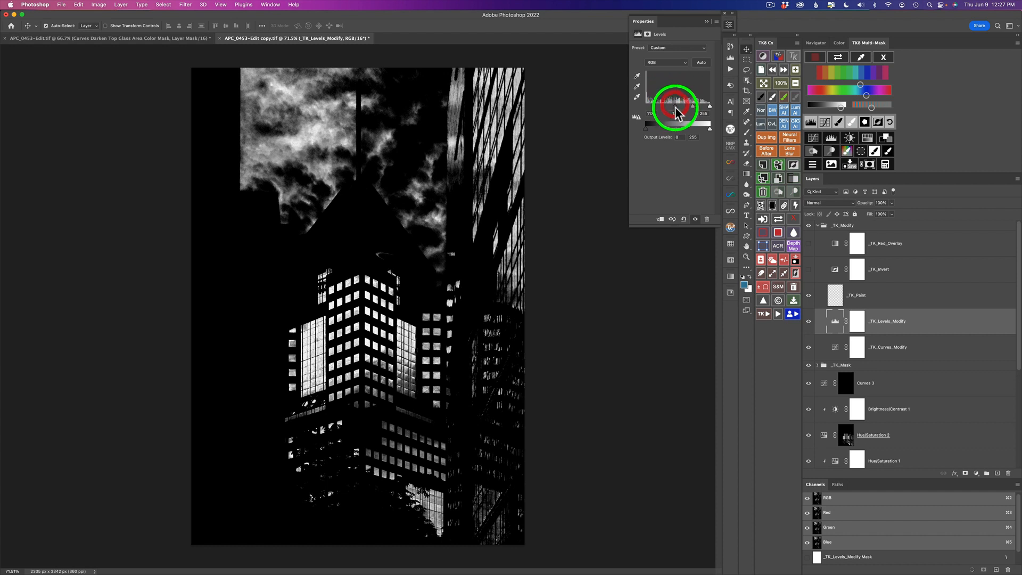
left_click_drag(713, 108, 707, 110)
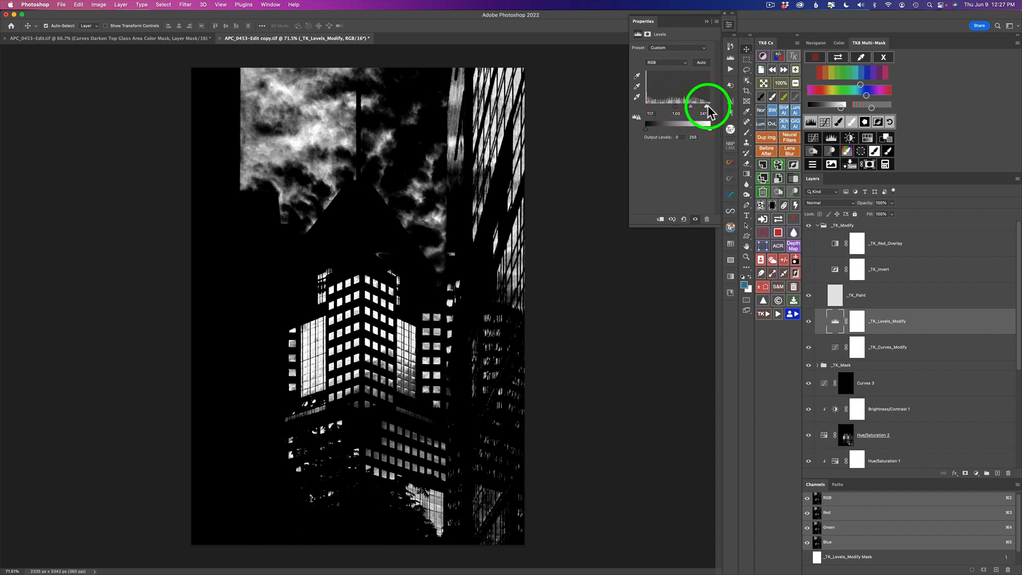
left_click(888, 151)
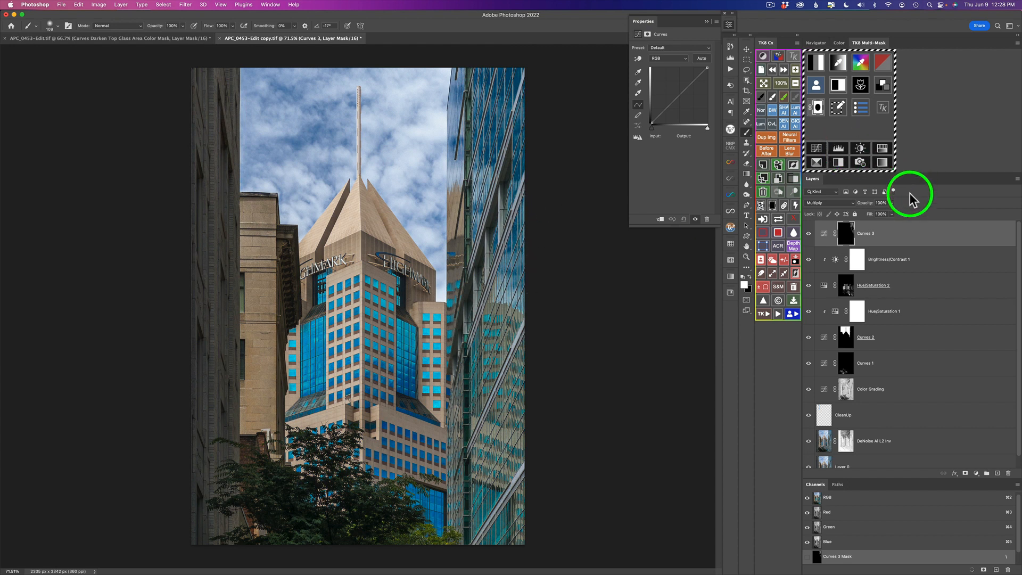
left_click_drag(869, 209, 673, 181)
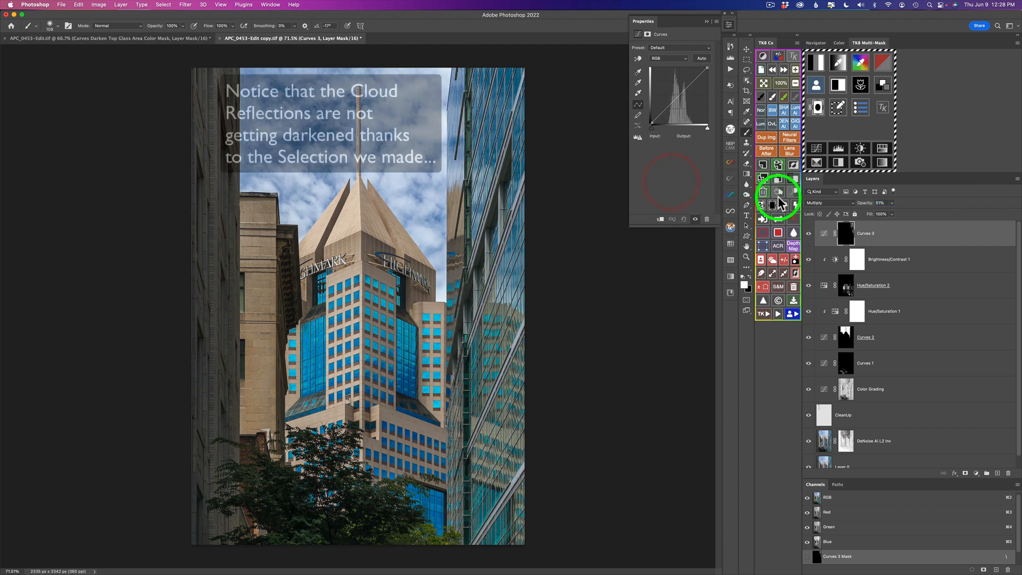
Toggle the Curves 3 layer's visibility to compare the darkening of the building with and without it.
left_click(808, 234)
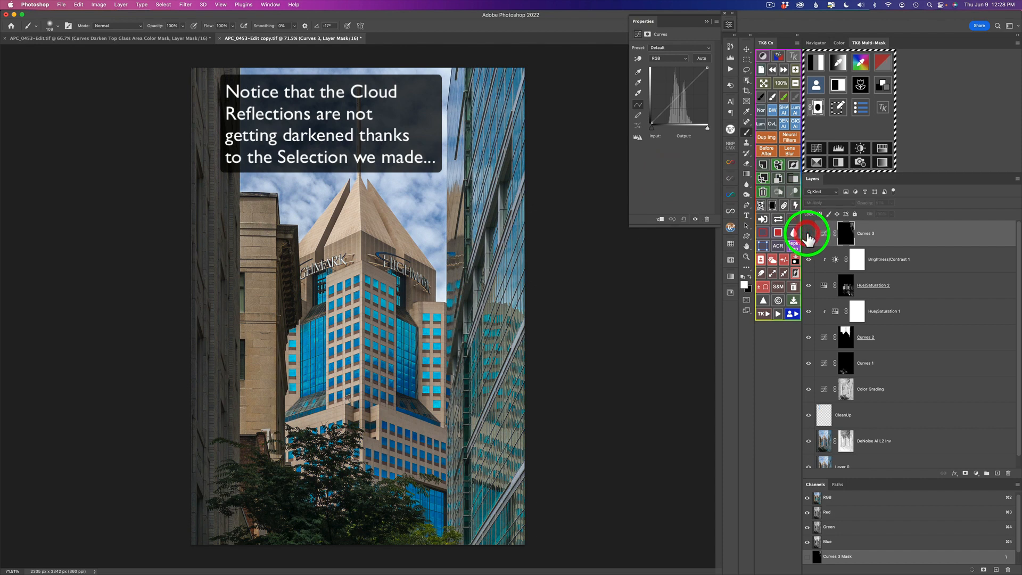
left_click(808, 234)
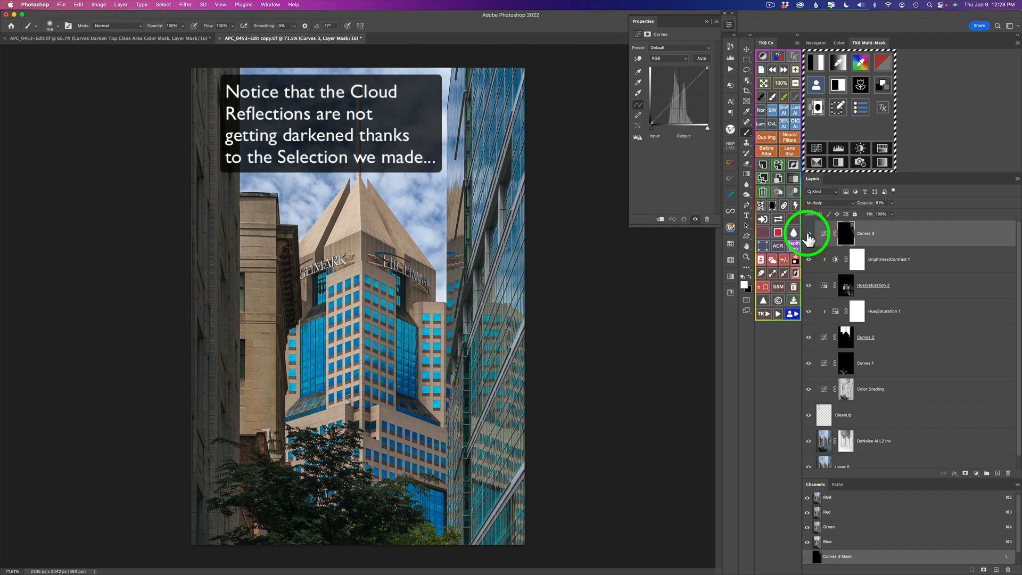
left_click(808, 237)
left_click(808, 237)
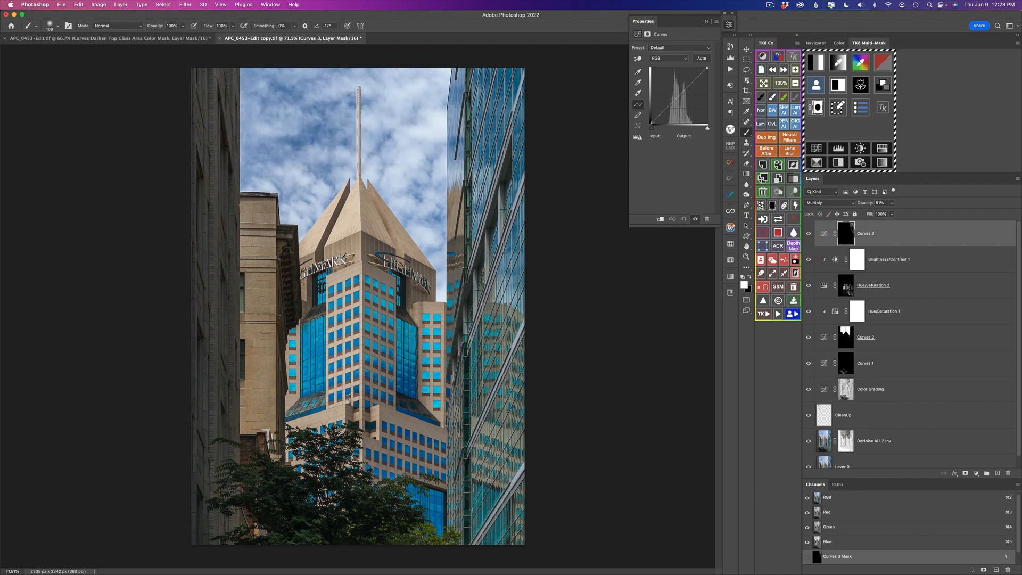
key("v")
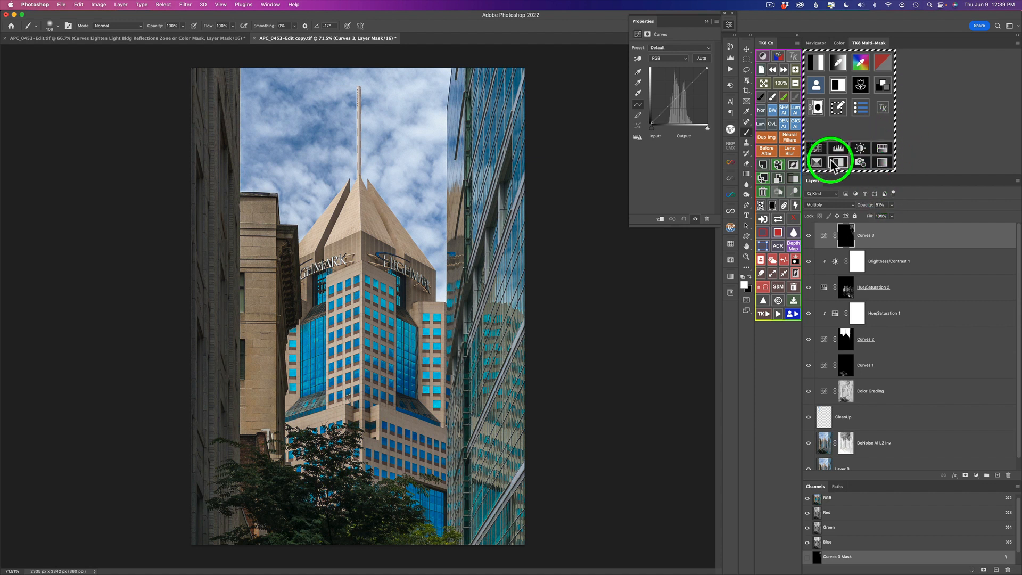
Add a new Curves layer at the top of the stack, set its blend mode to Screen, and invert its mask to black.
left_click(785, 260)
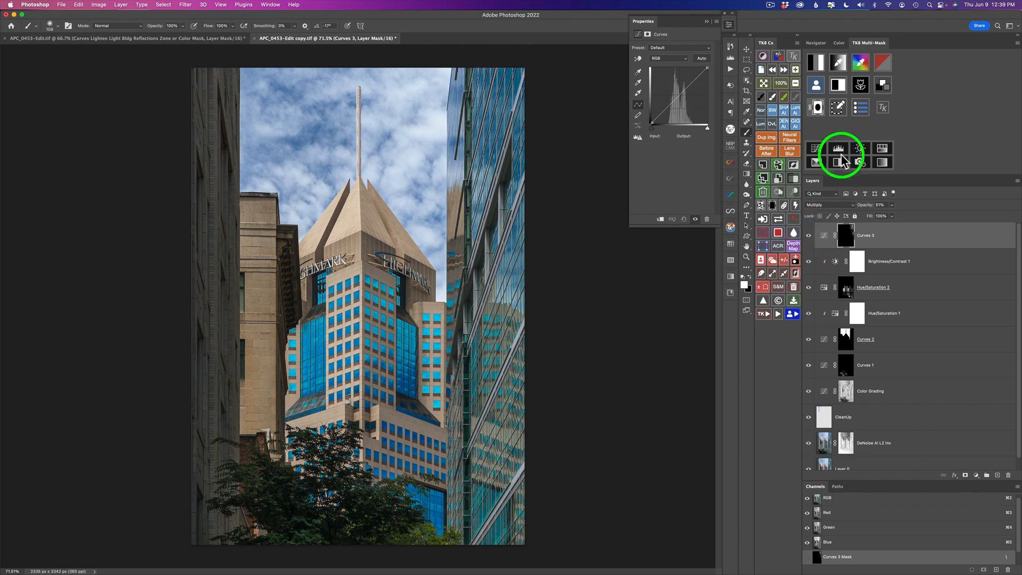
left_click(819, 149)
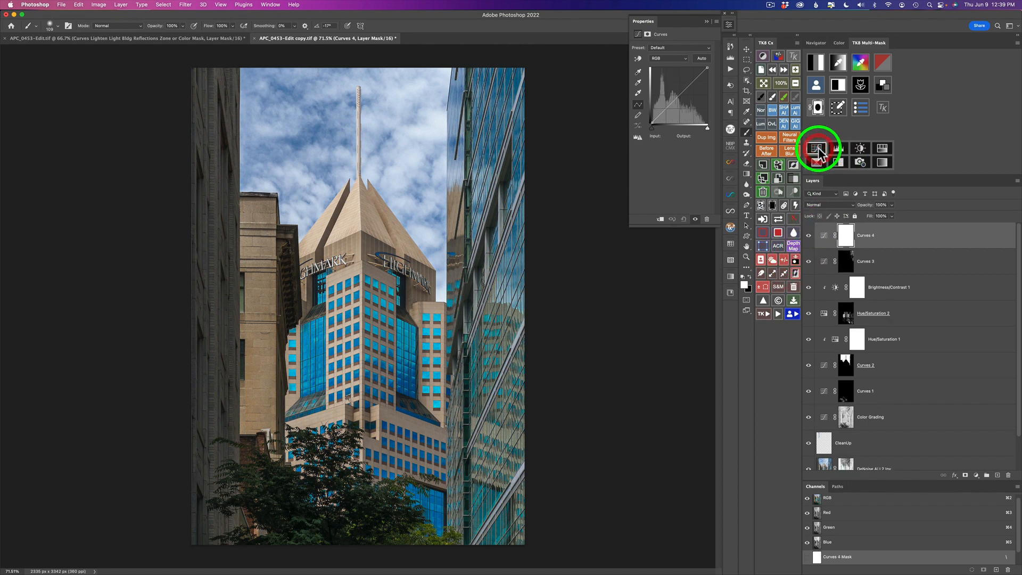
left_click(825, 204)
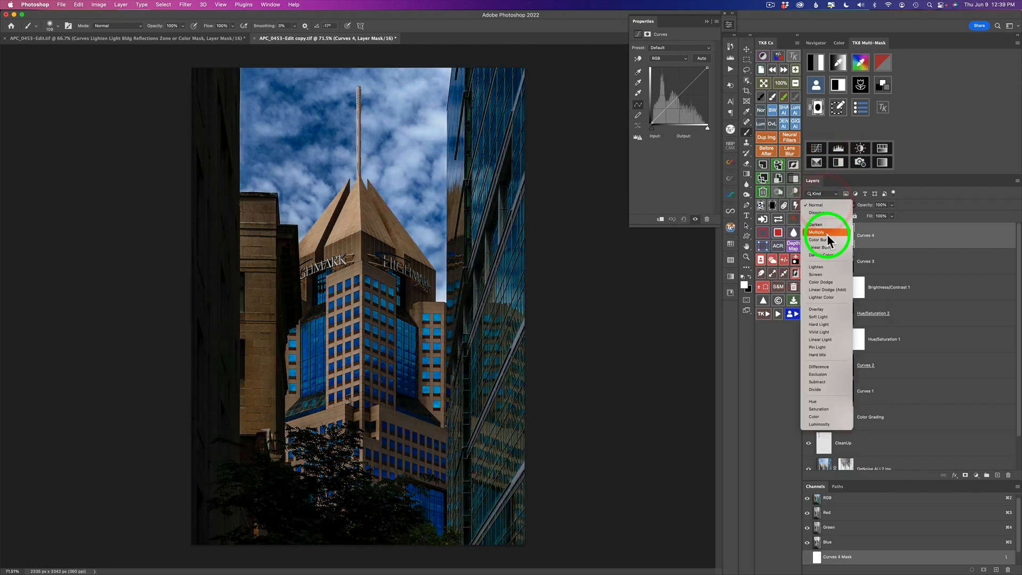
left_click(827, 273)
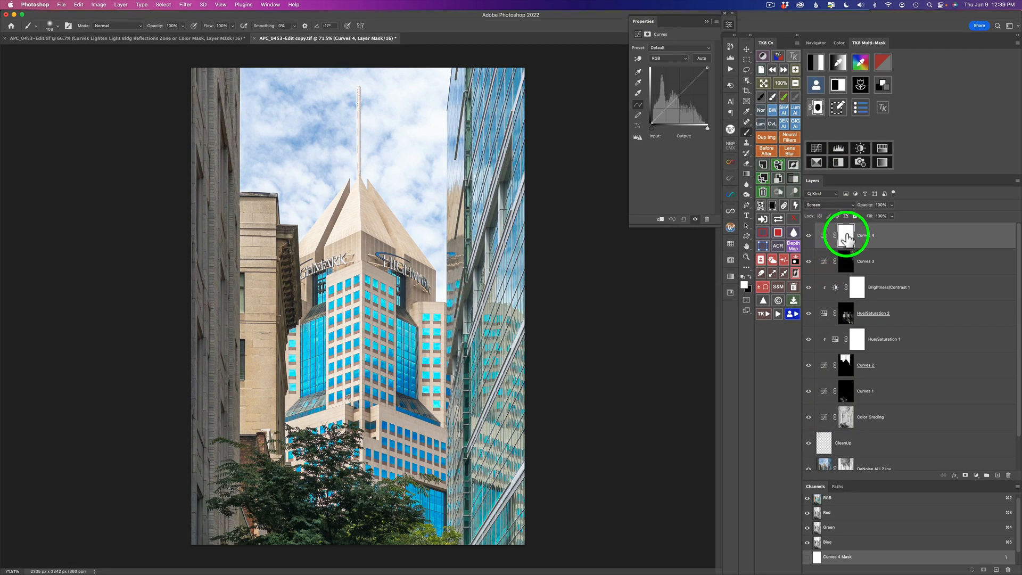
left_click(774, 207)
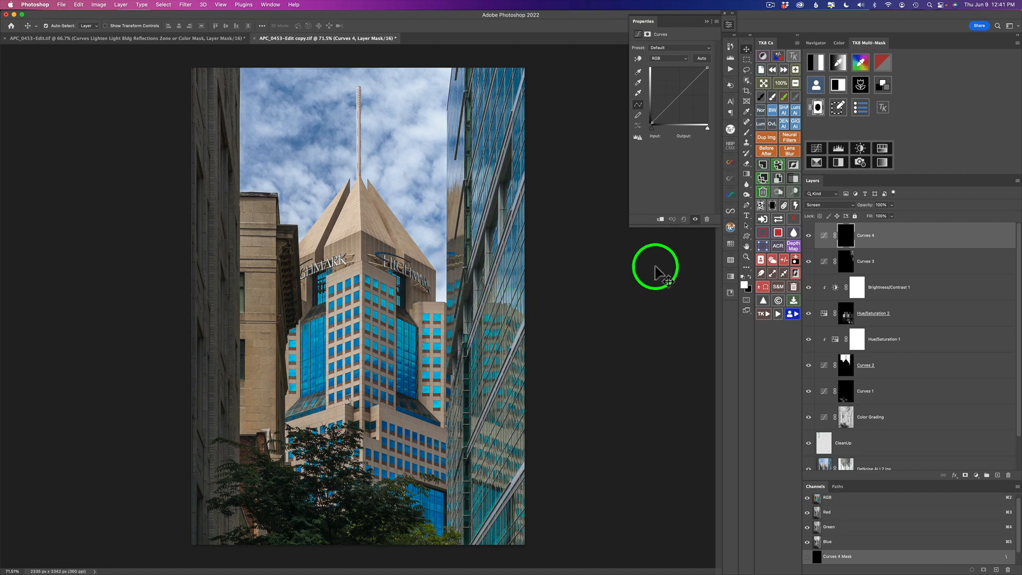
Mask Curves 4 with a colour mask sampled from the right building's glass reflections, refined with Levels, and apply it.
left_click(863, 68)
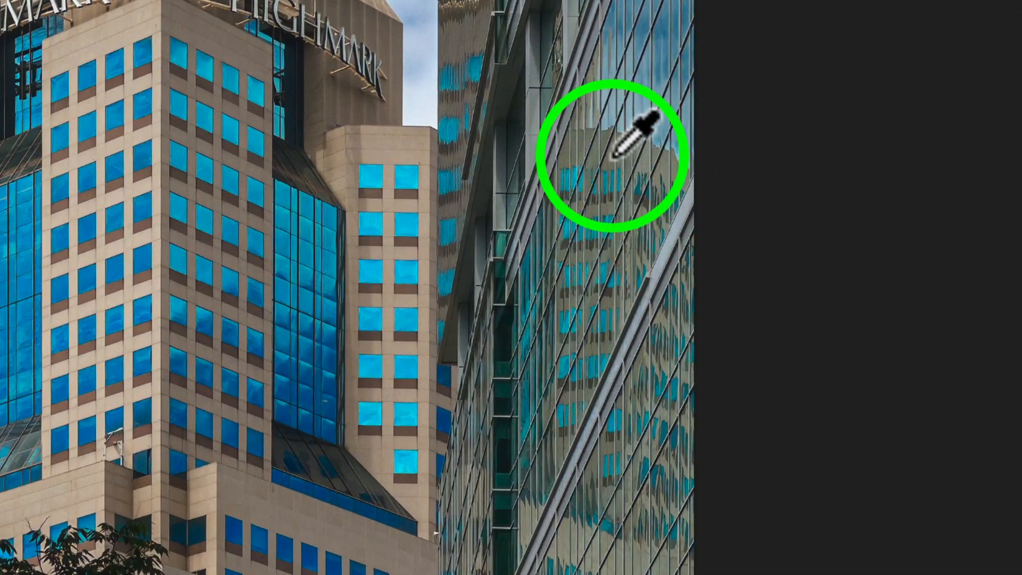
left_click(612, 156)
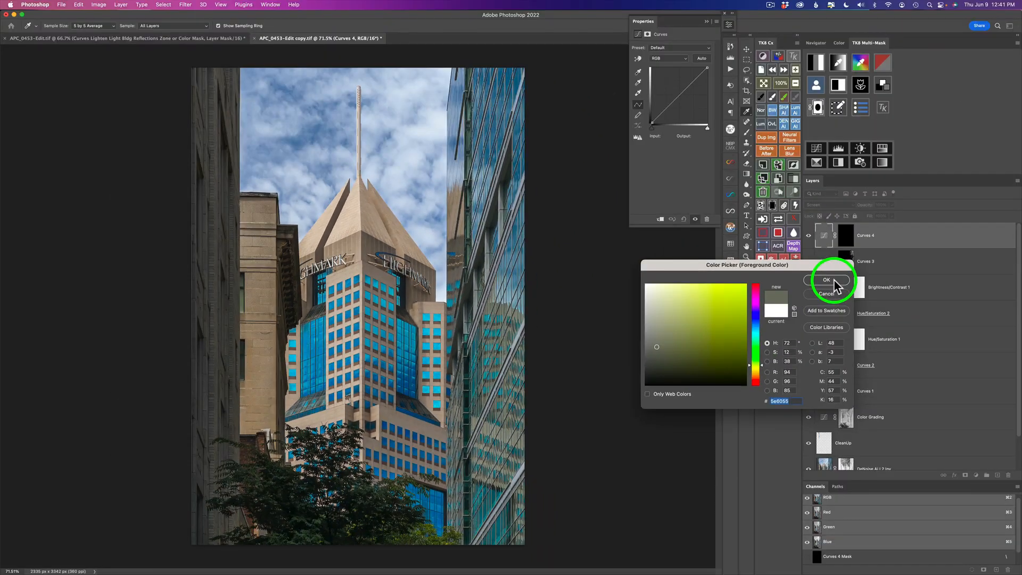
left_click(828, 281)
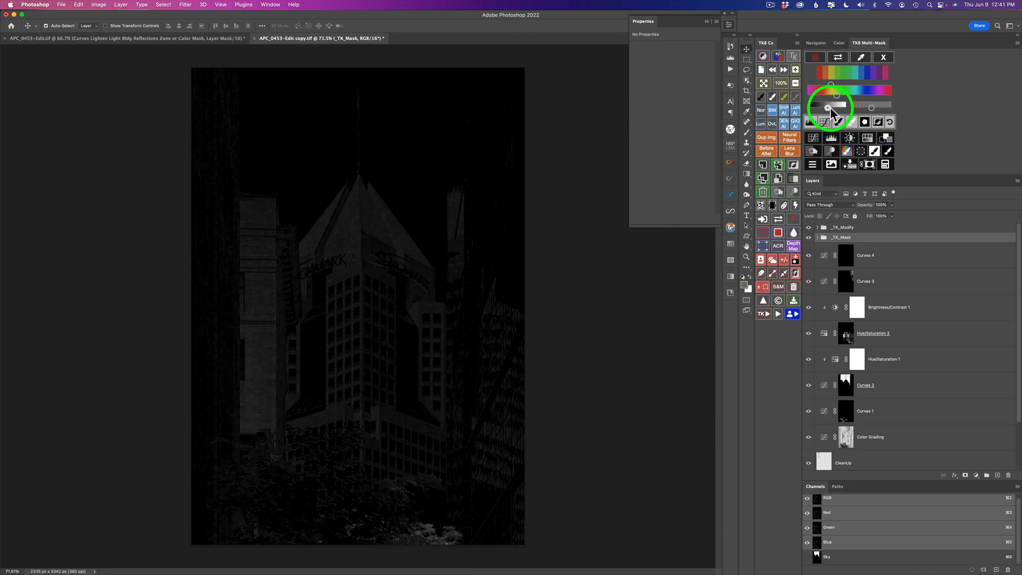
left_click_drag(813, 108, 847, 108)
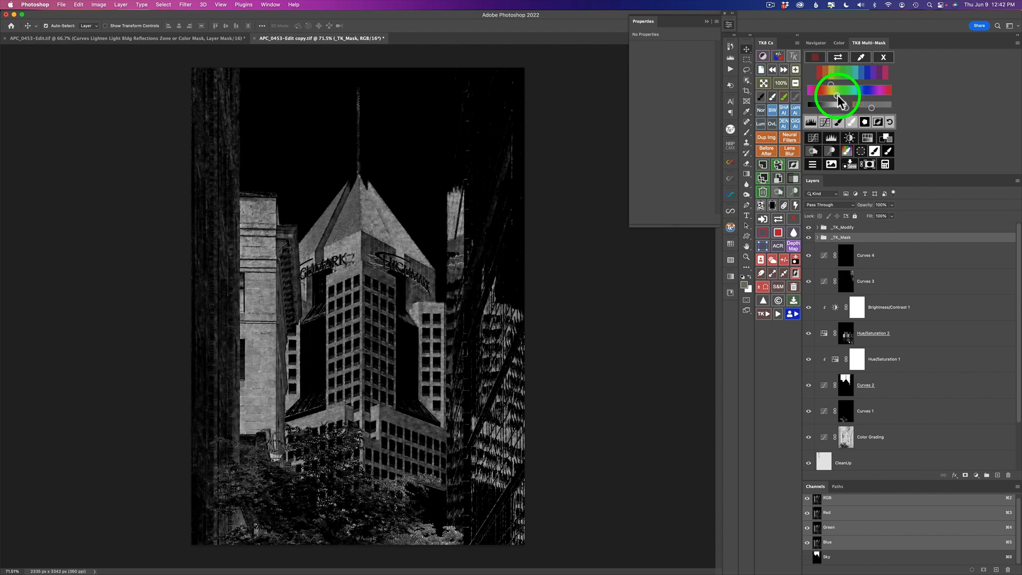
left_click_drag(841, 99, 831, 85)
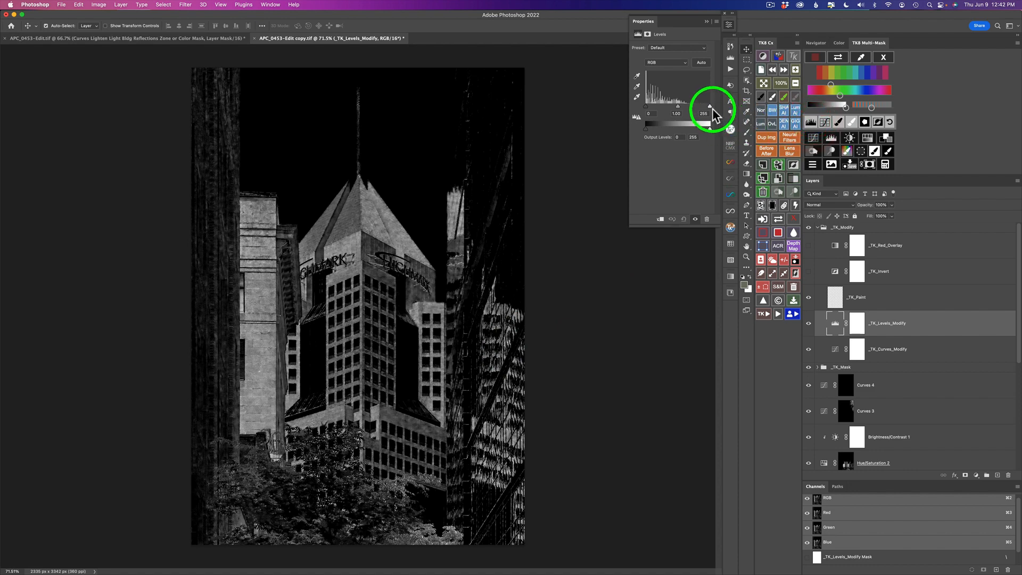
left_click_drag(710, 106, 687, 106)
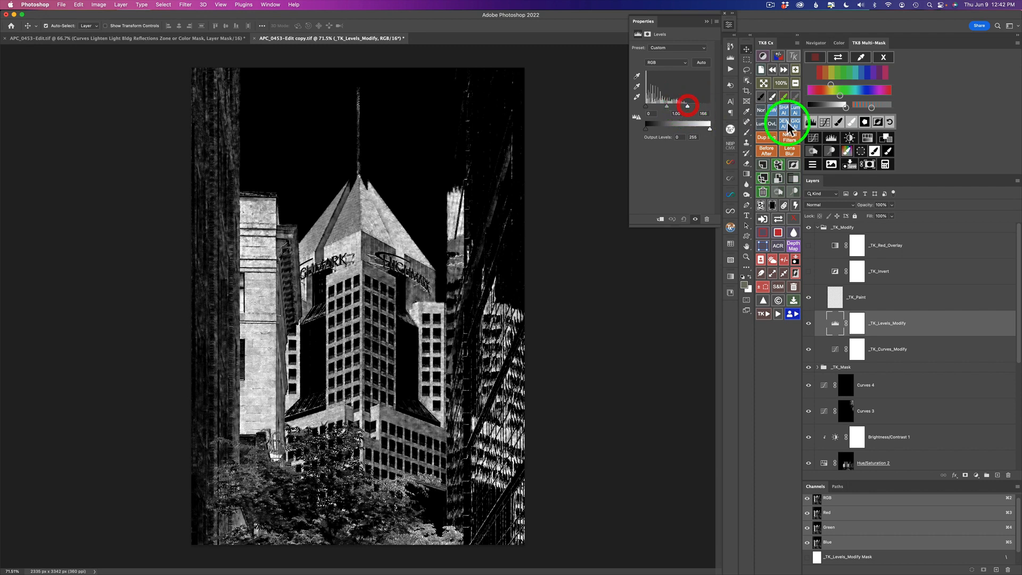
left_click(889, 153)
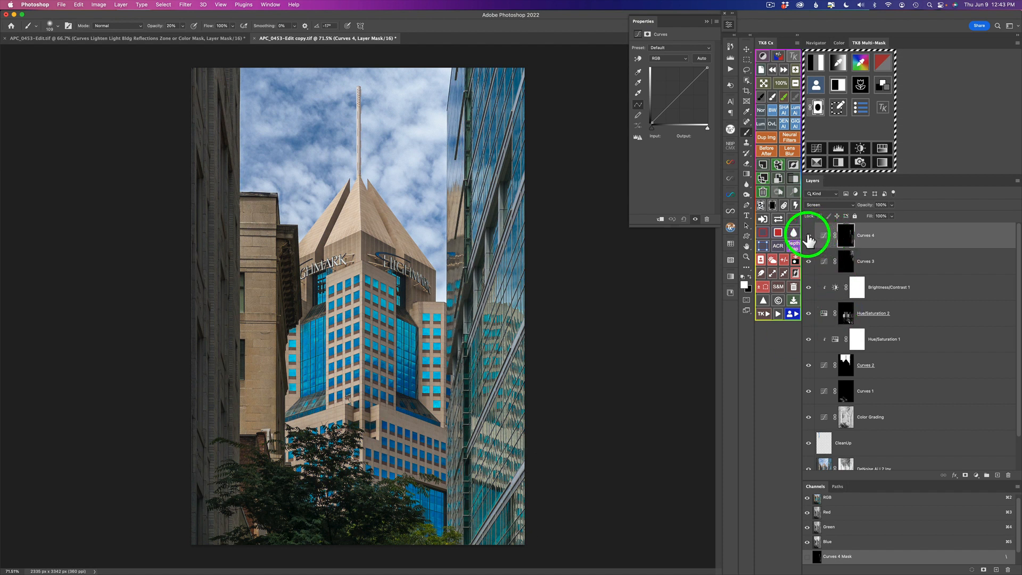
Toggle the Curves 4 layer's visibility to compare the brightened reflections.
left_click(808, 236)
left_click(809, 236)
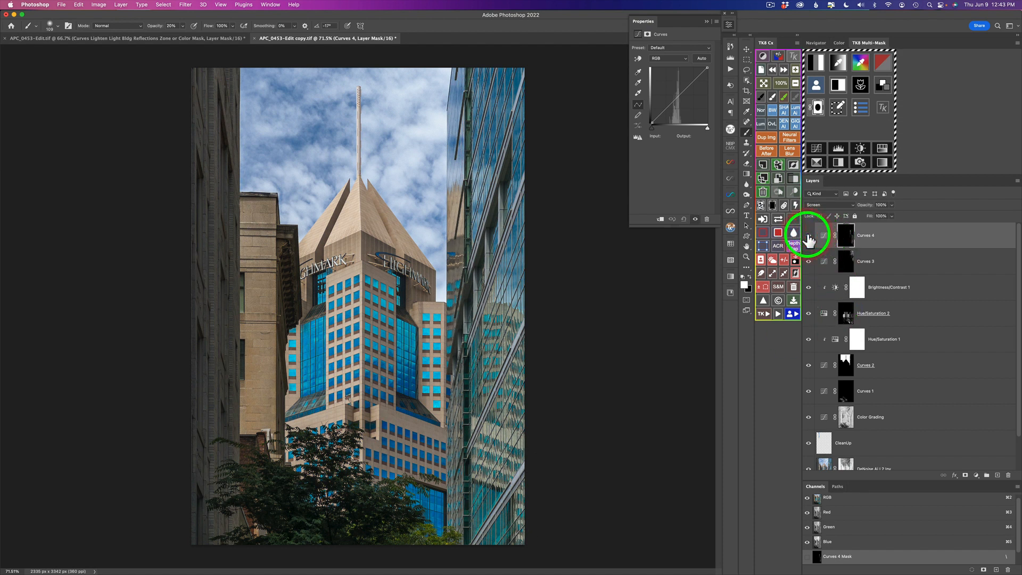
left_click(809, 238)
left_click(808, 237)
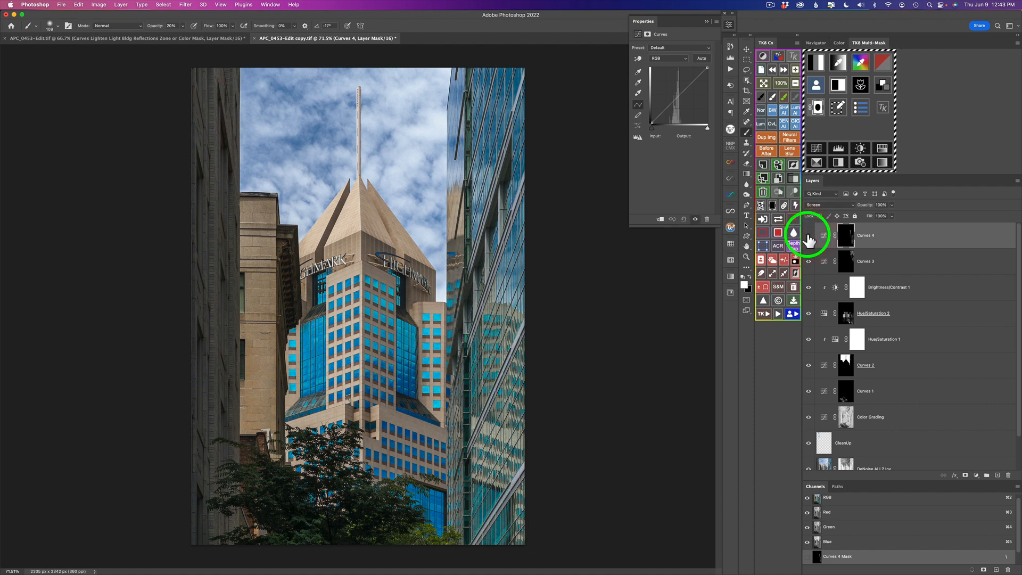
left_click(808, 237)
left_click(808, 237)
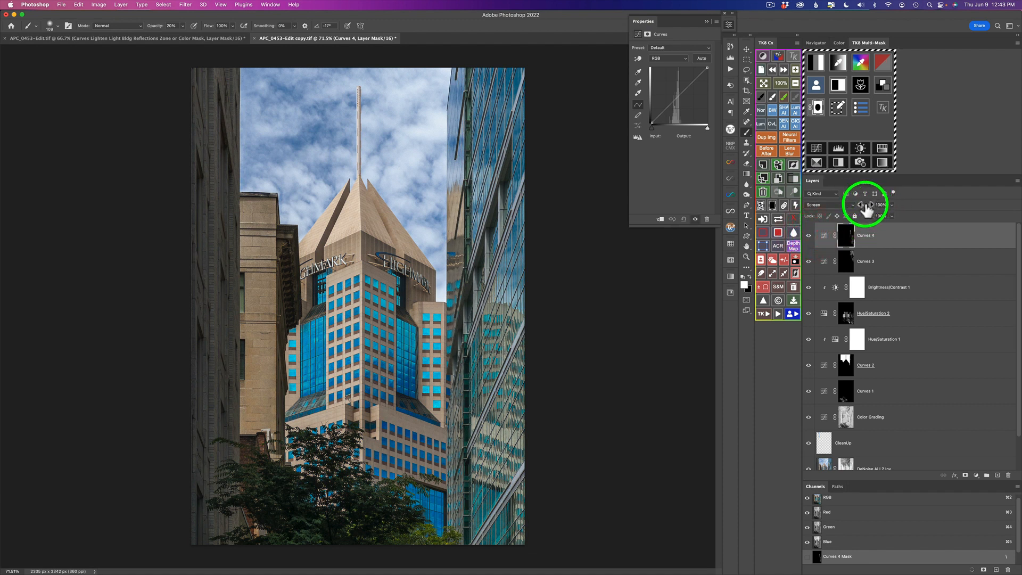
Set Curves 4's opacity to 87% and toggle its visibility to compare the result.
left_click_drag(867, 209, 768, 204)
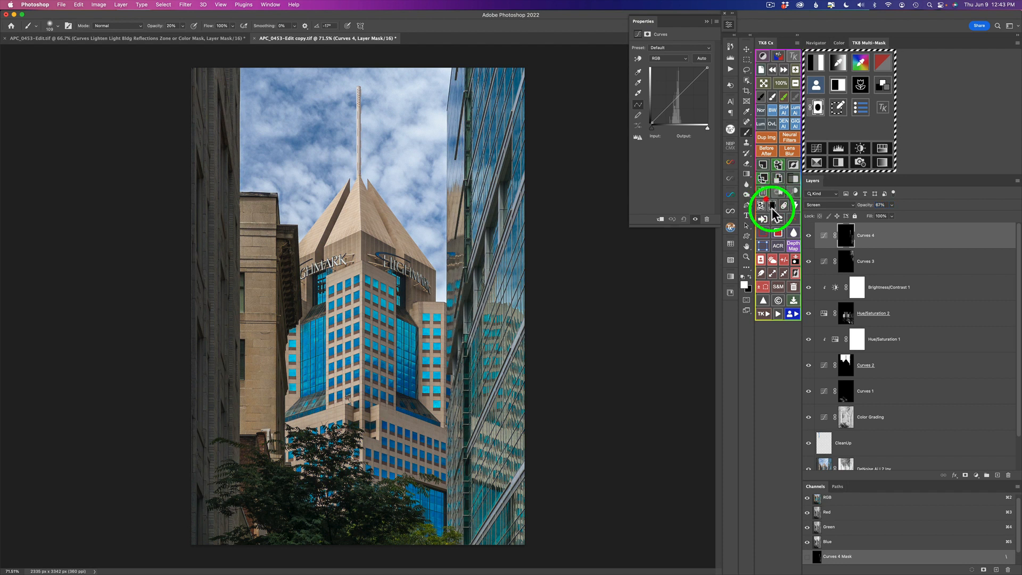
left_click(809, 235)
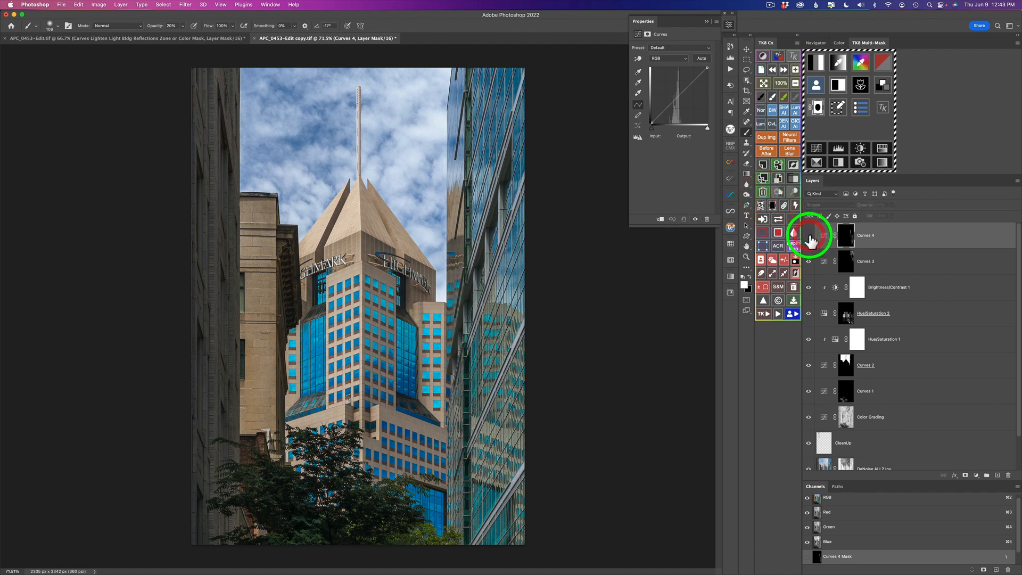
left_click(809, 235)
left_click(809, 236)
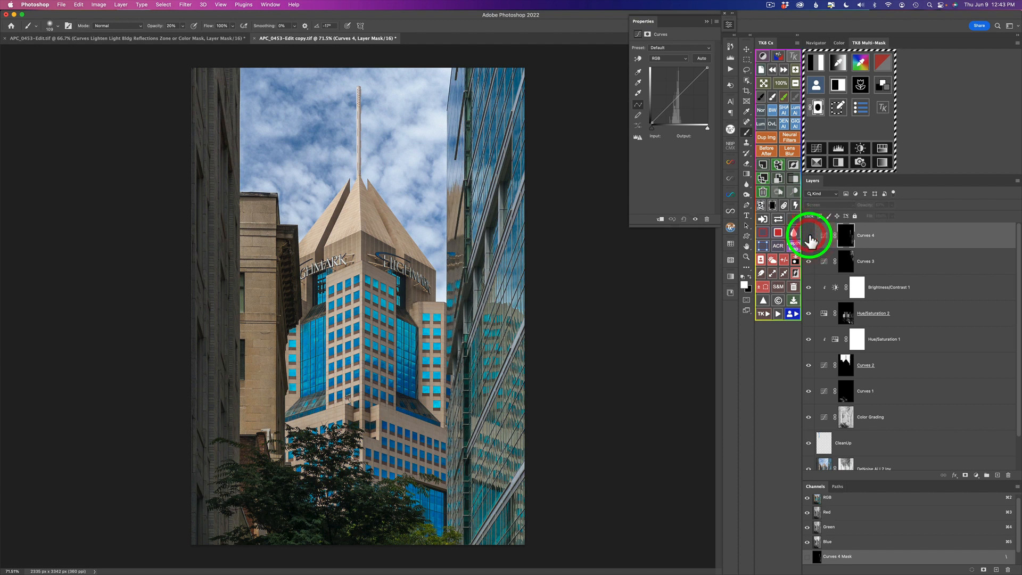
left_click(809, 235)
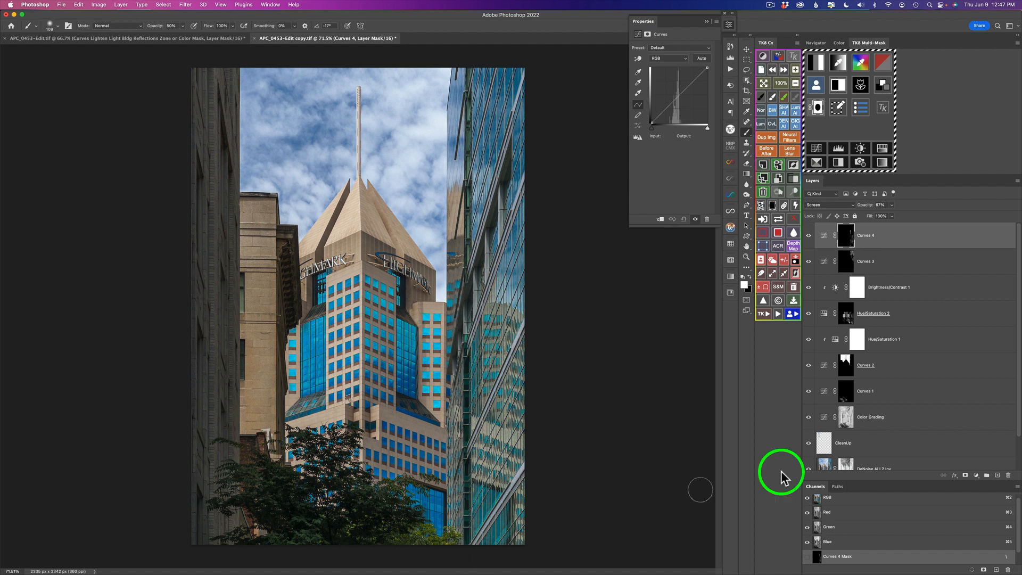
left_click(809, 236)
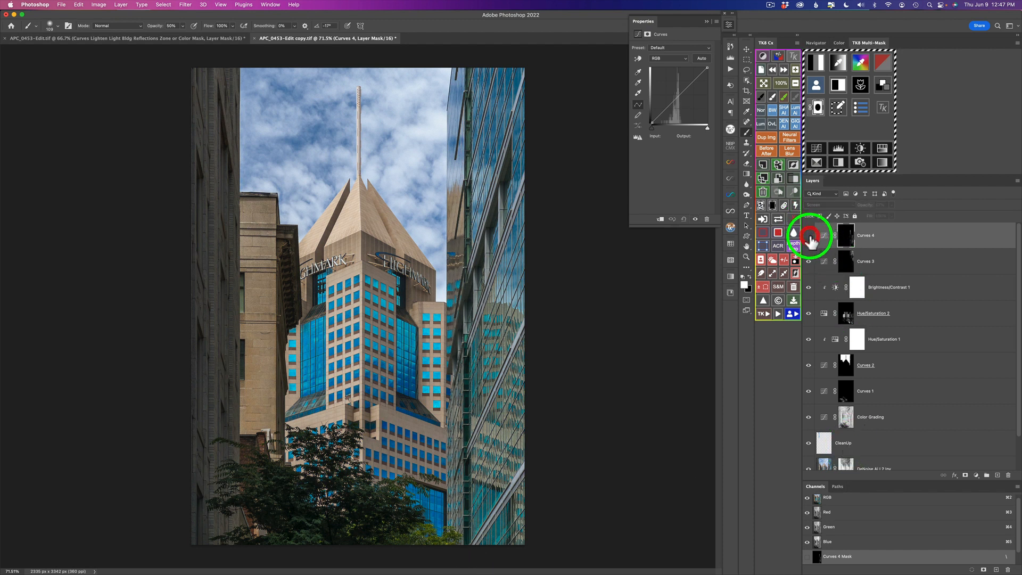
left_click(809, 235)
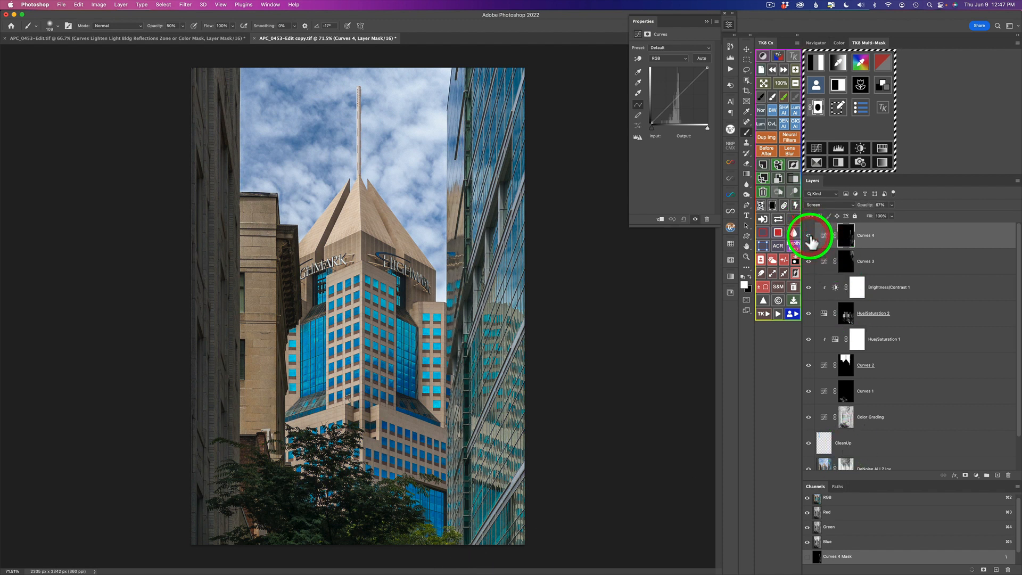
Pull down a point on Curves 4's Blue channel curve and toggle the layer to compare.
left_click(780, 218)
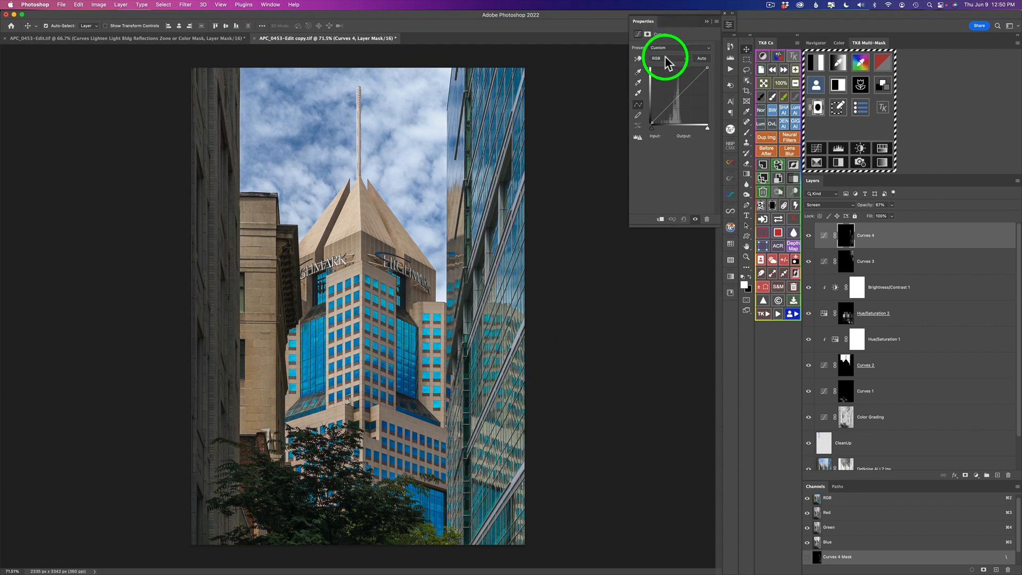
left_click(671, 60)
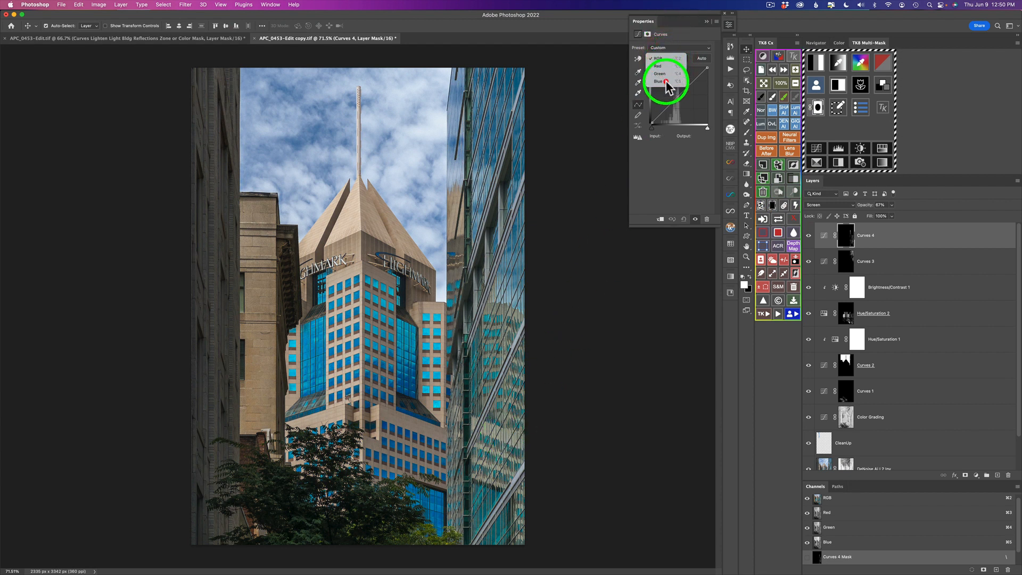
left_click(662, 81)
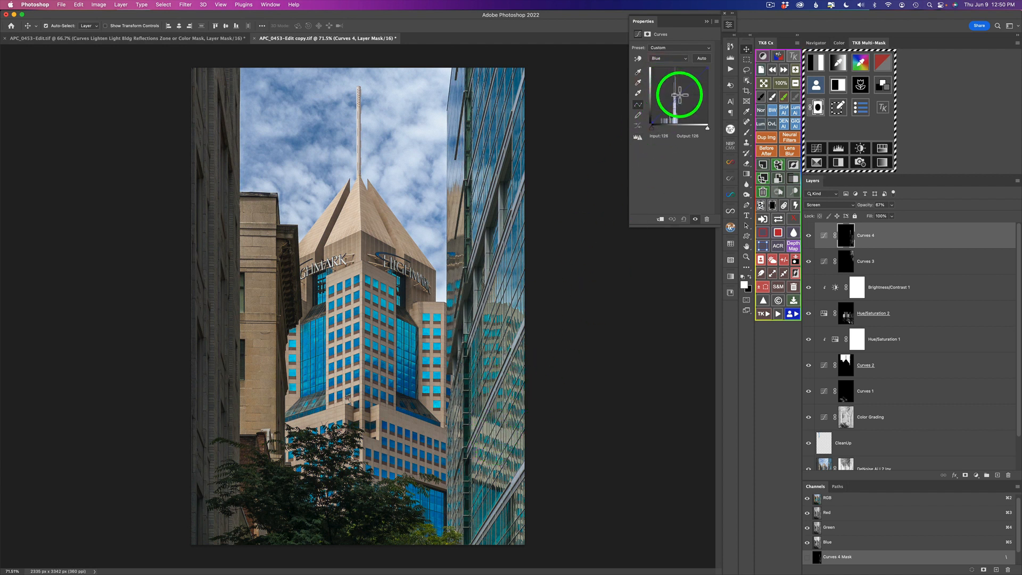
left_click_drag(680, 96, 680, 105)
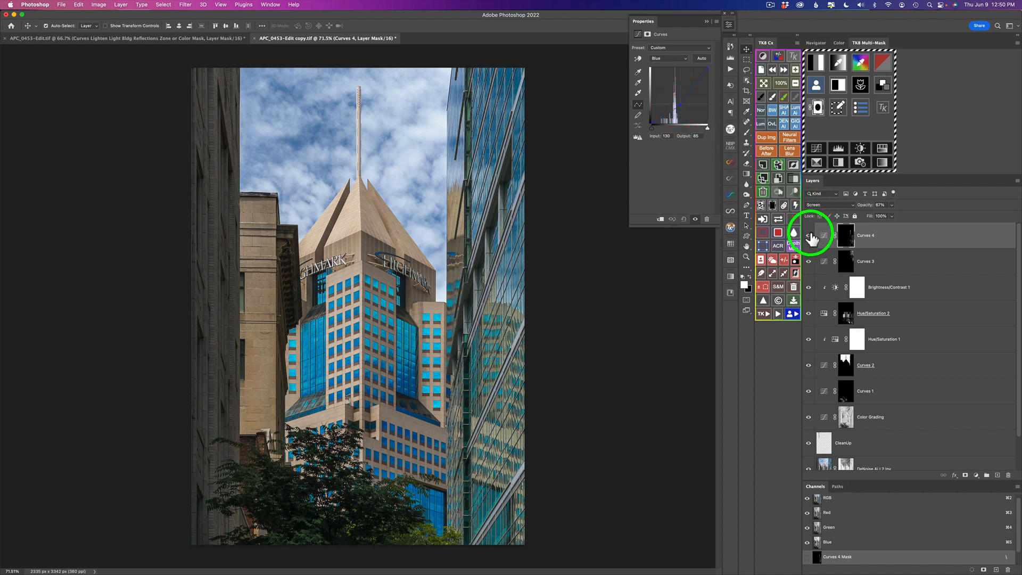
left_click(808, 236)
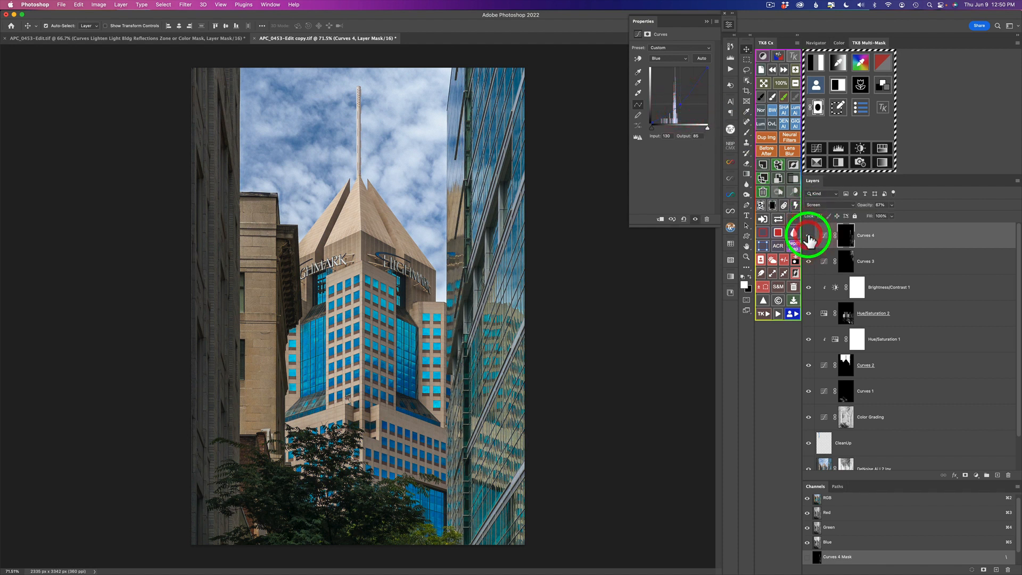
left_click(809, 235)
left_click(809, 236)
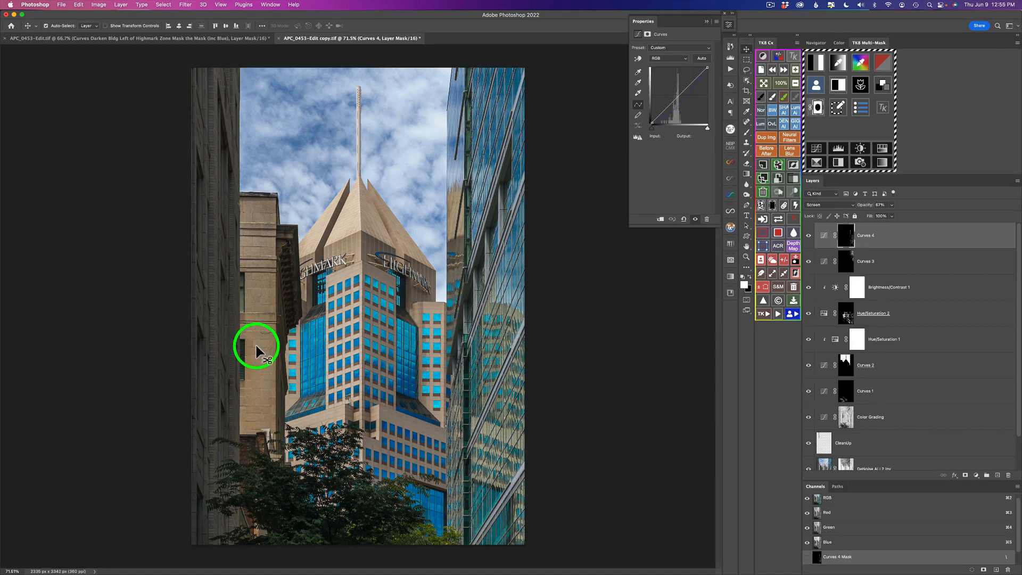
Build a colour mask from the left building's tan stone, sampling its colour with the picker, and increase the mask's contrast.
key("l")
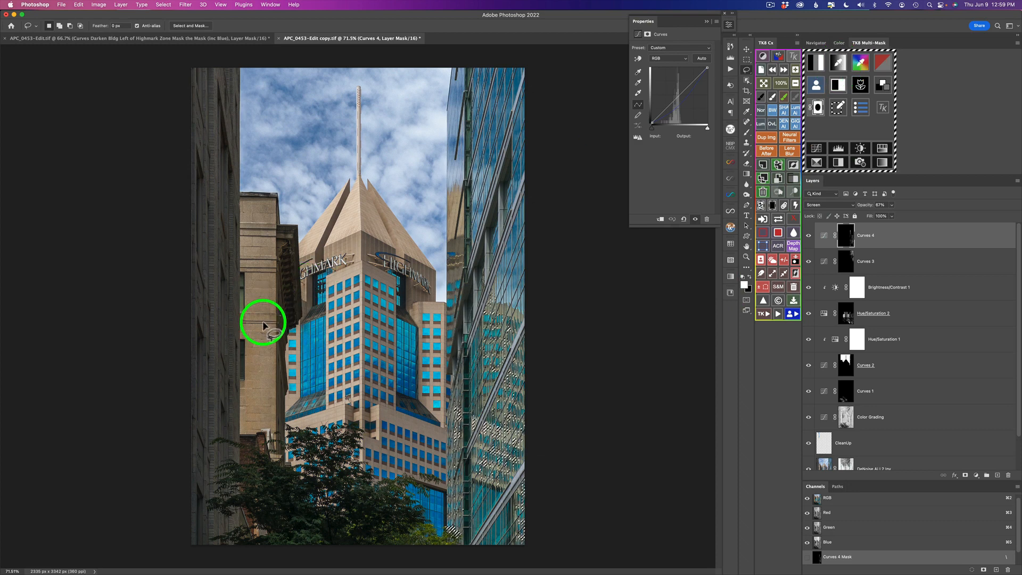
left_click(840, 63)
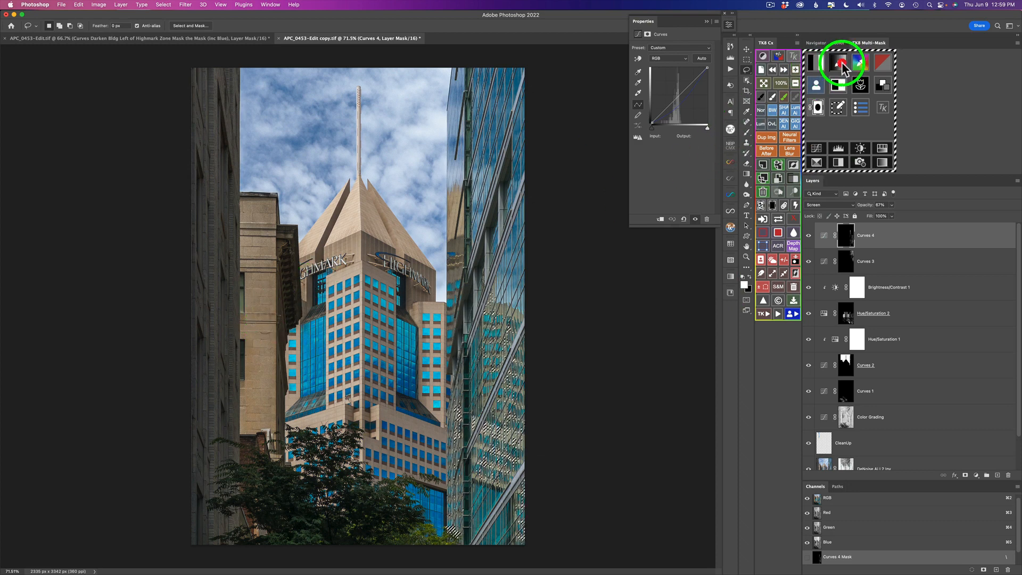
left_click(268, 293)
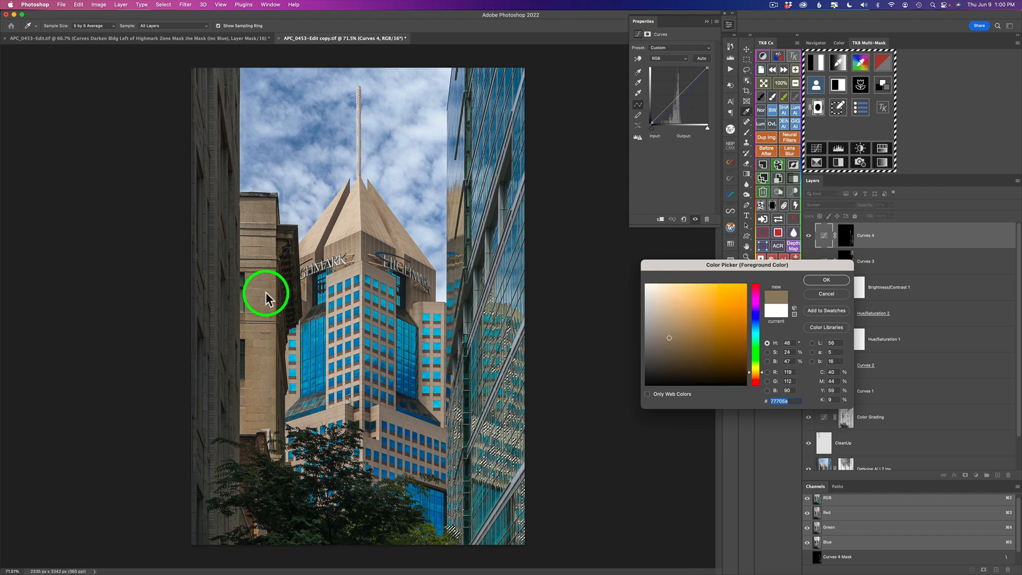
left_click(826, 278)
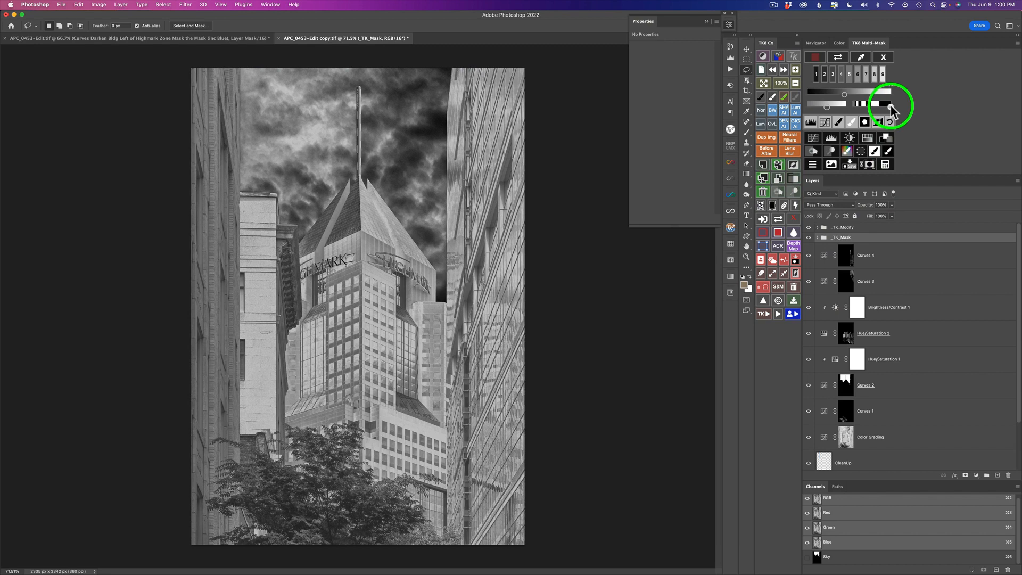
left_click_drag(891, 107, 844, 108)
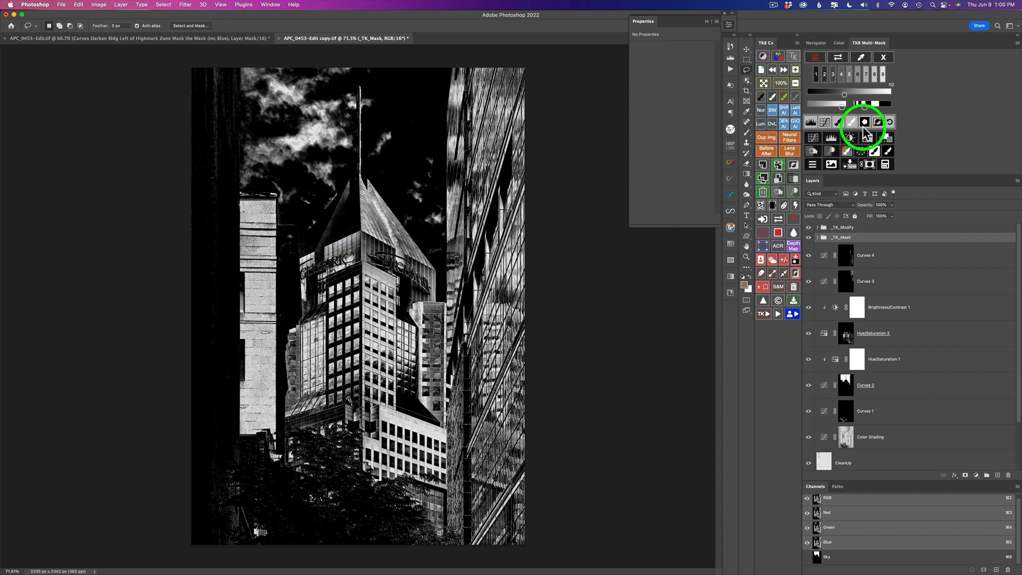
Lasso around the lit left building in the mask and feather the selection.
mouse_move(278, 207)
left_mouse_down()
mouse_move(242, 200)
mouse_move(236, 218)
mouse_move(237, 429)
mouse_move(269, 433)
mouse_move(276, 447)
mouse_move(281, 237)
mouse_move(271, 194)
mouse_move(262, 203)
left_mouse_up()
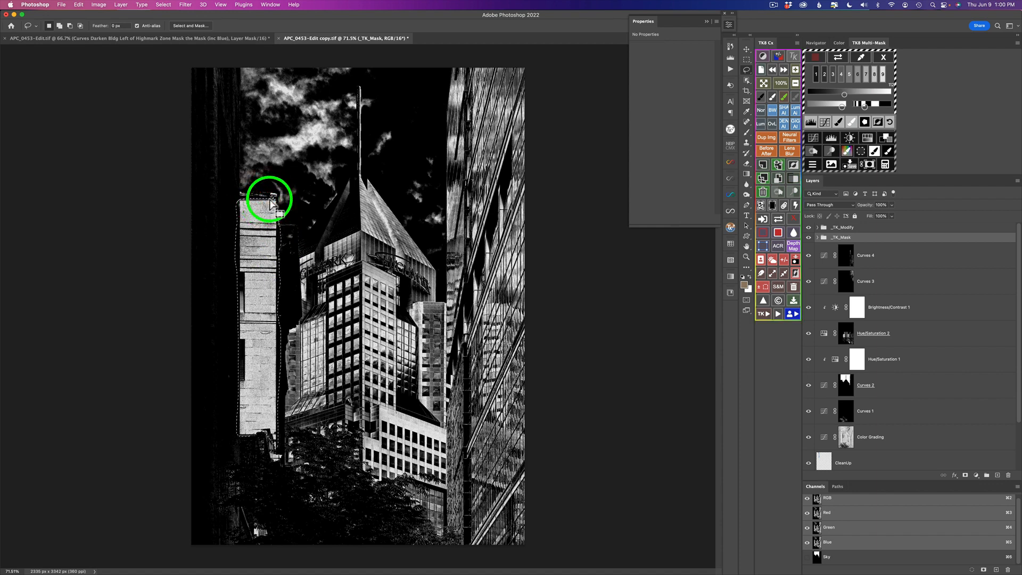
left_click(866, 123)
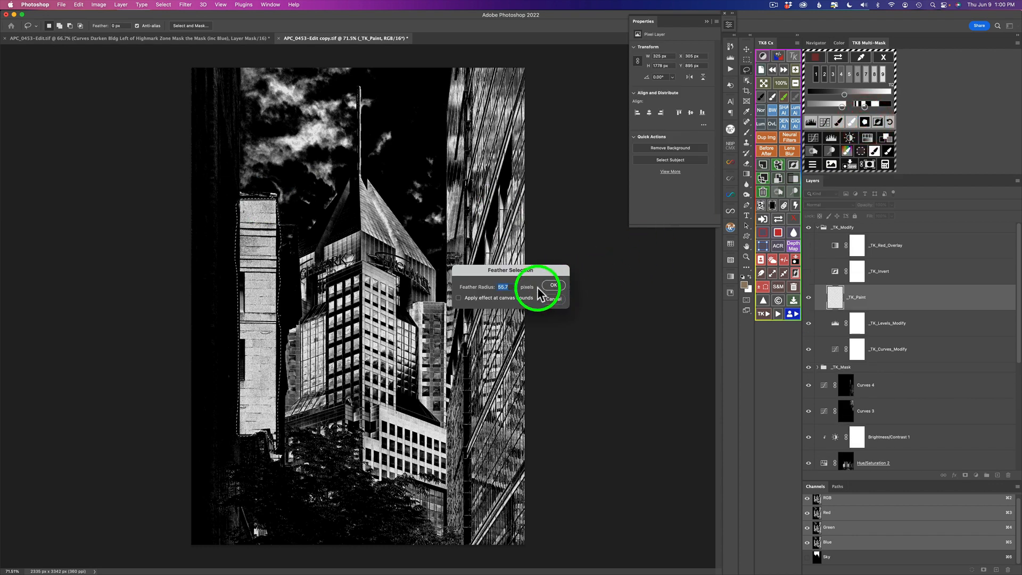
left_click(554, 286)
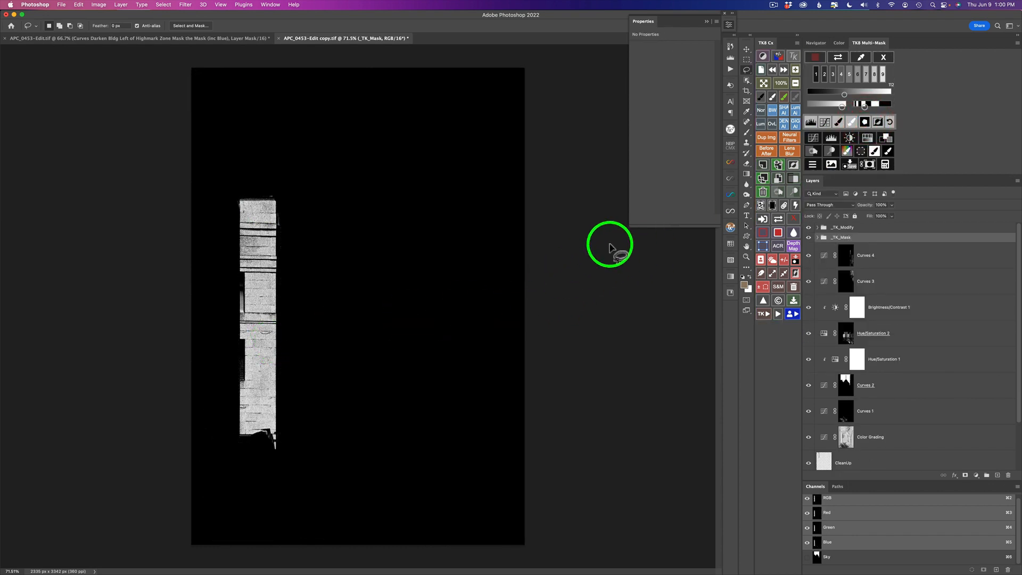
Apply the mask to a new Curves layer, set its blend mode to Multiply and opacity to 46%.
left_click(813, 137)
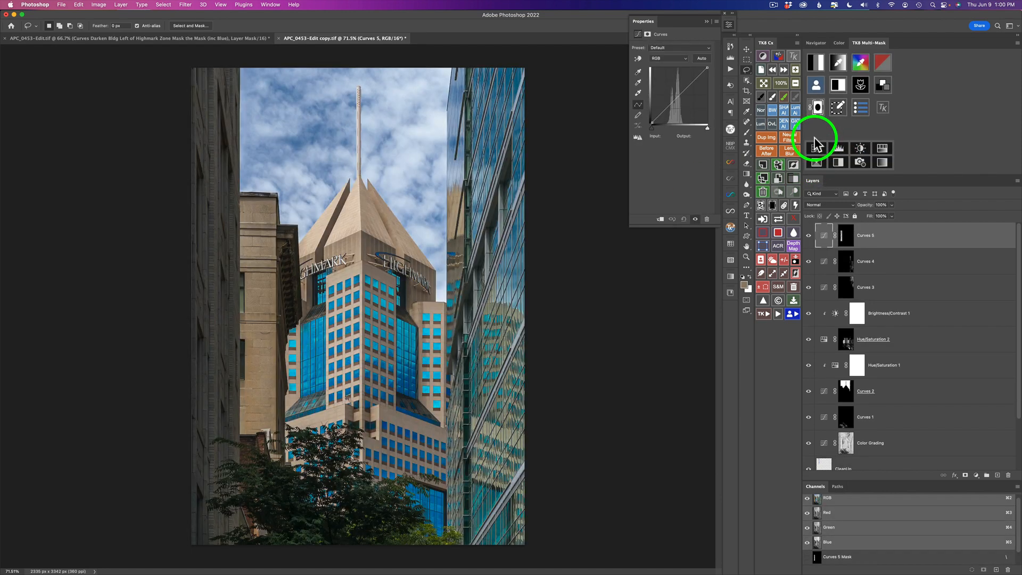
left_click(839, 205)
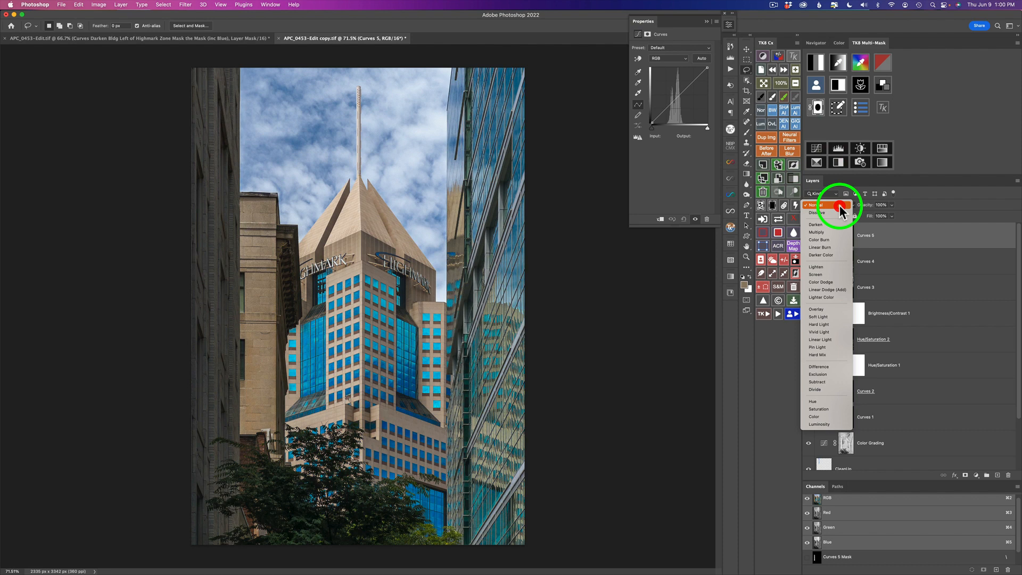
left_click(835, 232)
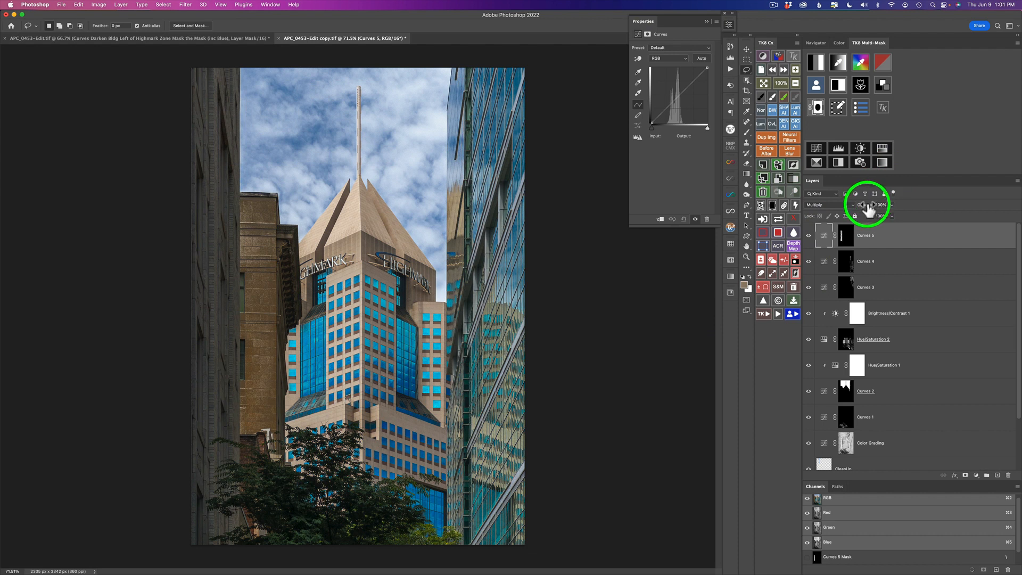
left_click_drag(867, 210, 687, 195)
left_click_drag(687, 192, 699, 198)
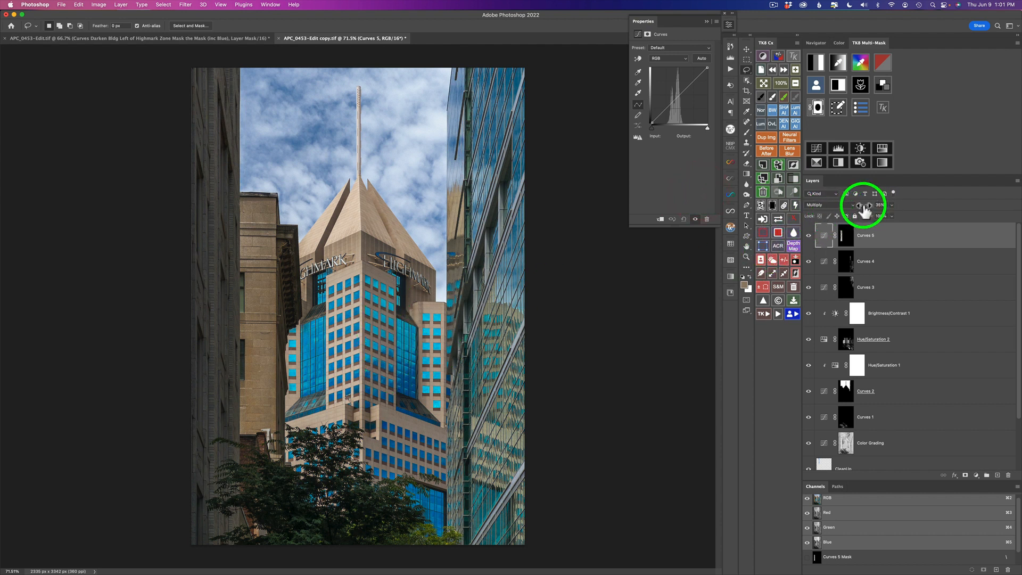
left_click_drag(864, 211, 867, 212)
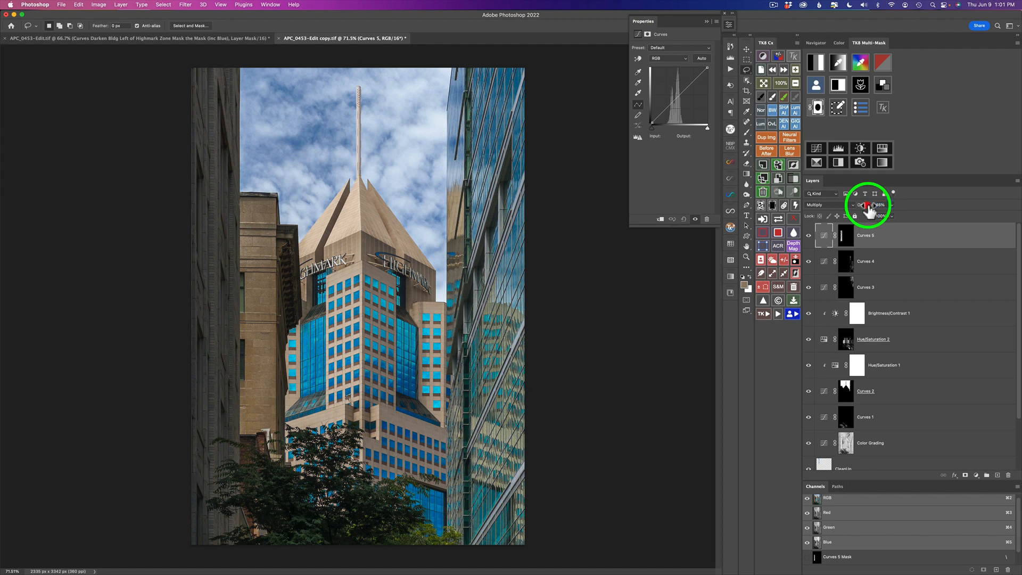
left_click_drag(868, 206, 868, 206)
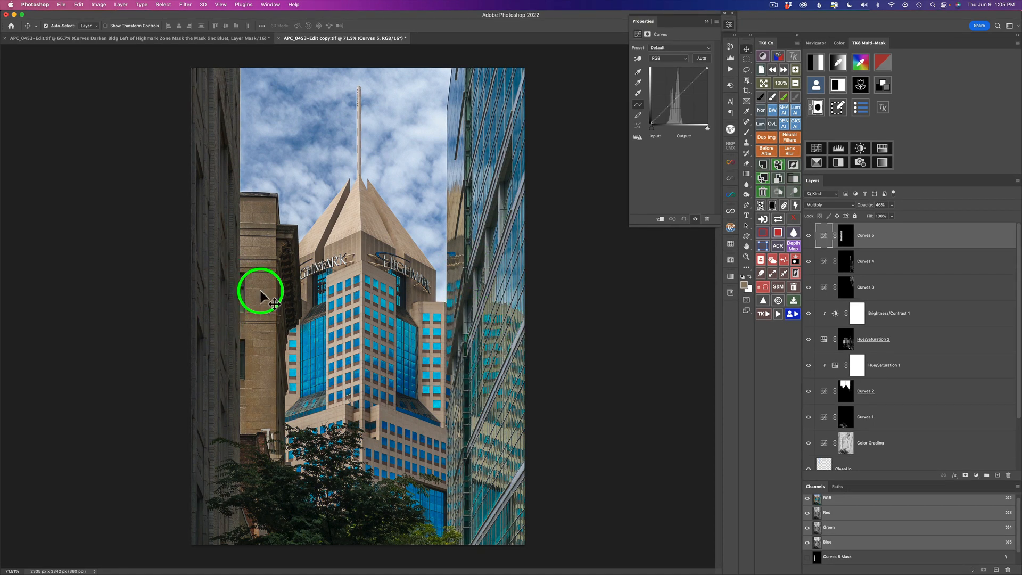
Run the TK Clarity action with a High Pass filter and toggle the Clarity layer to compare.
left_click(766, 314)
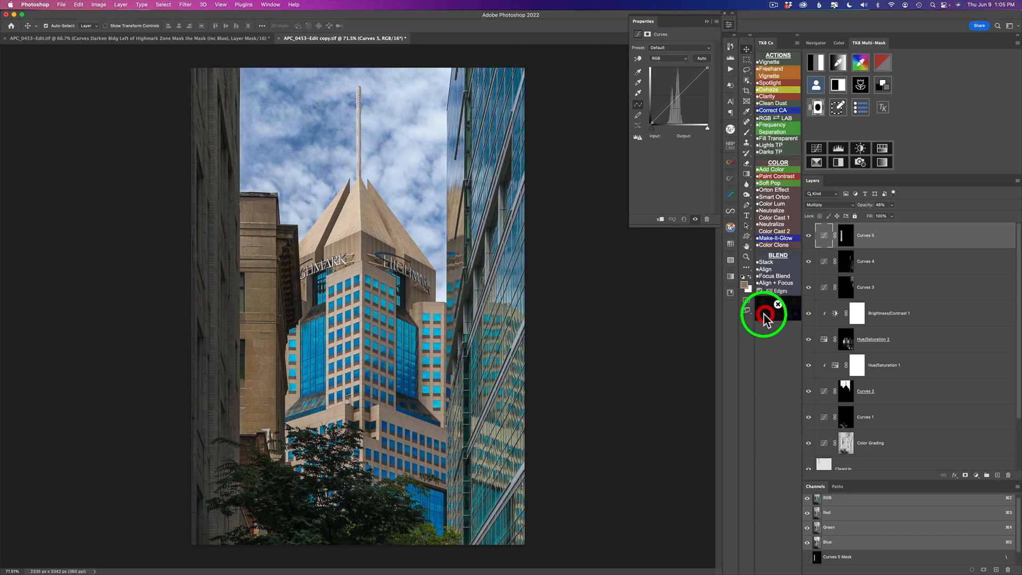
left_click(773, 97)
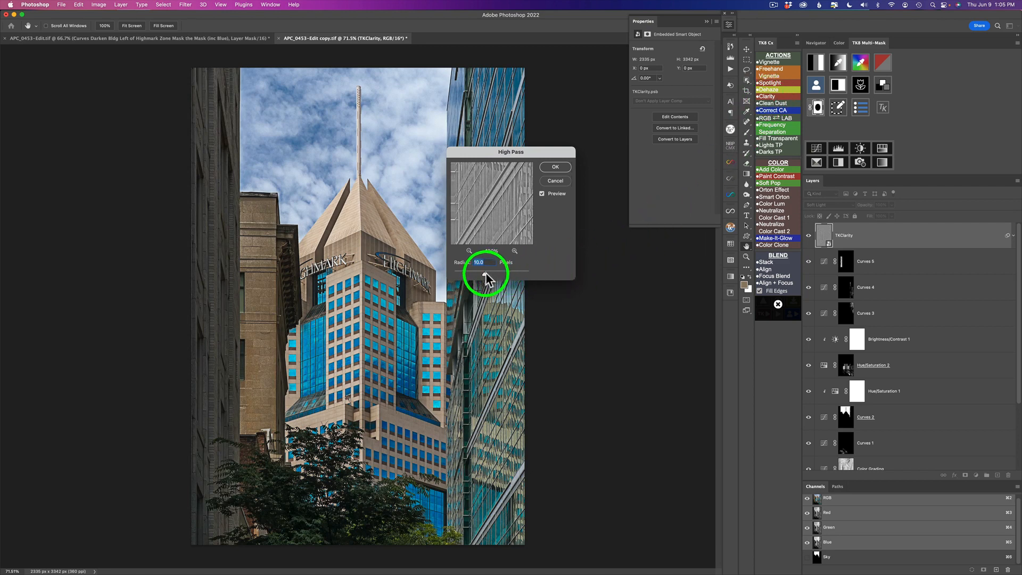
left_click_drag(485, 273, 489, 275)
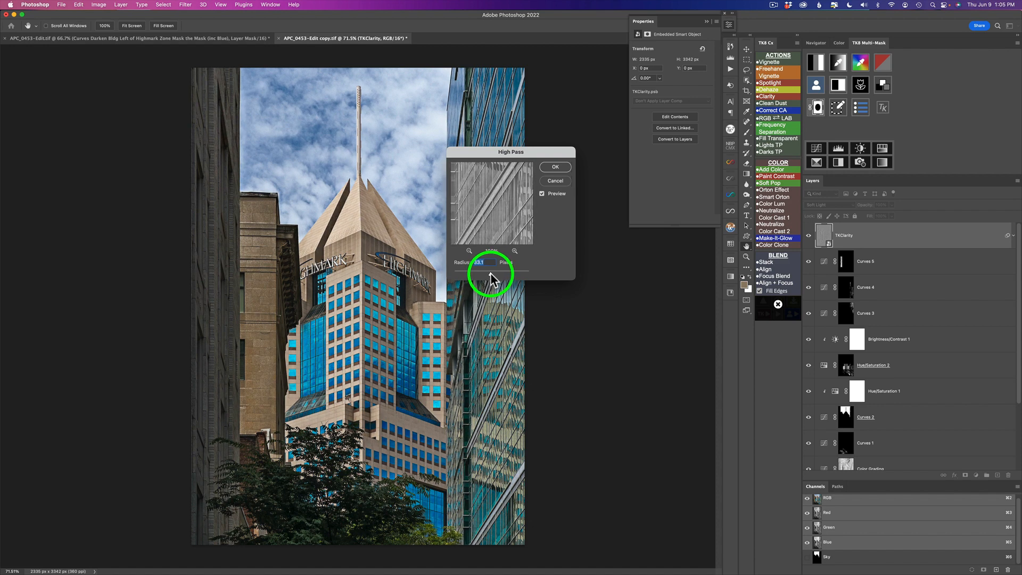
left_click(557, 169)
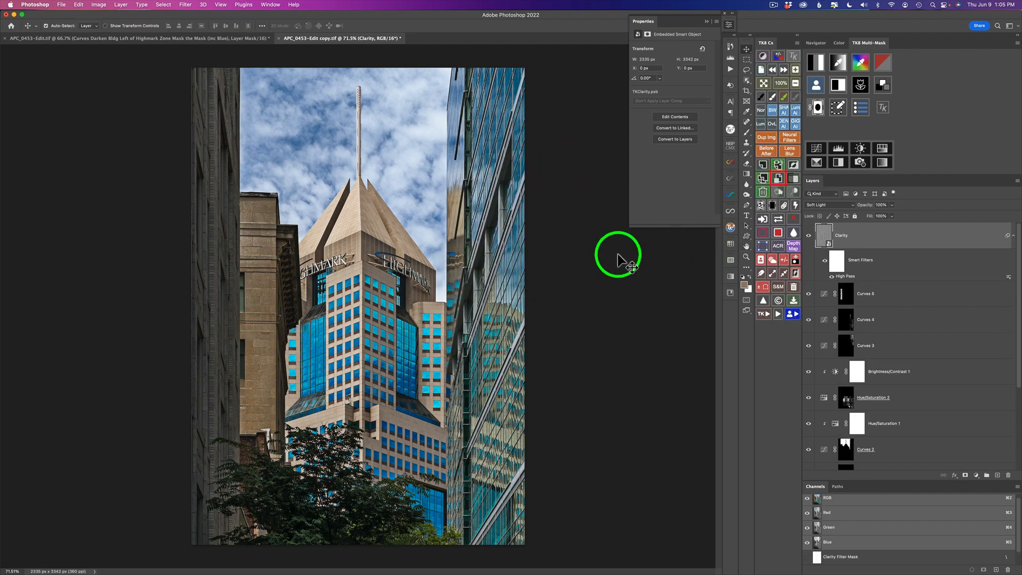
left_click(809, 236)
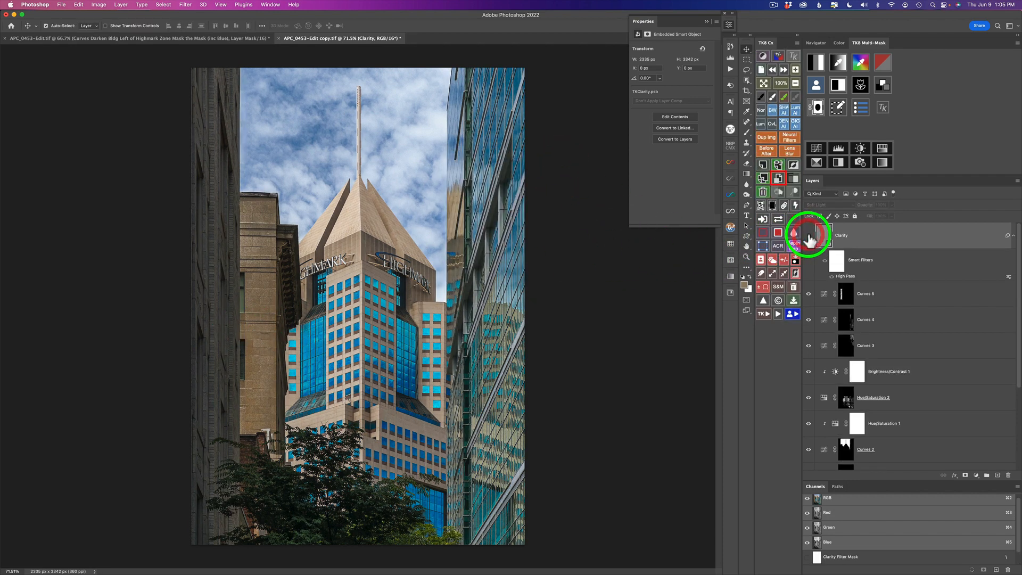
left_click(809, 236)
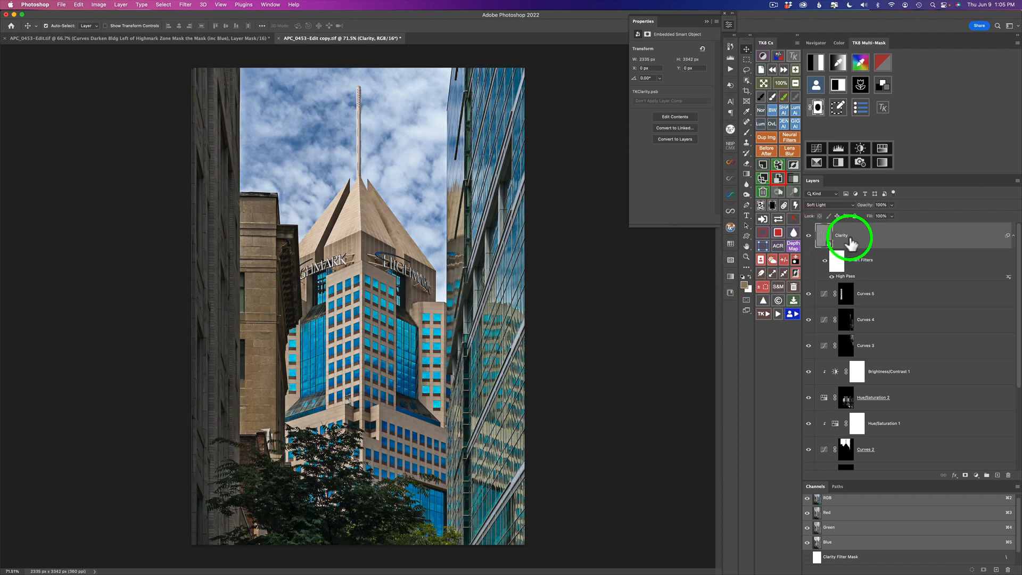
Add a black mask to the Clarity layer and paint clarity back onto the dark left building with a white brush.
left_click(773, 206)
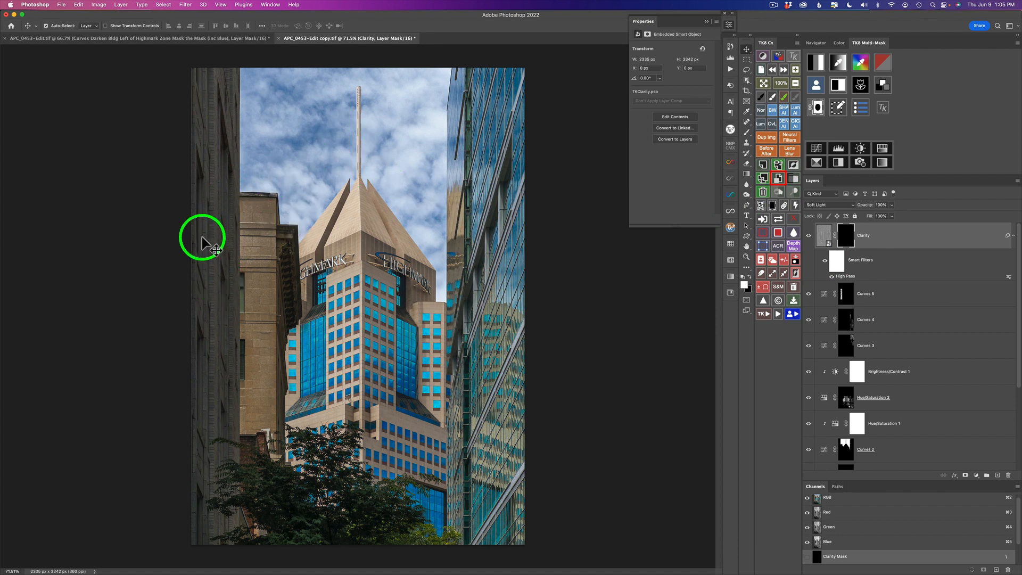
left_click(773, 97)
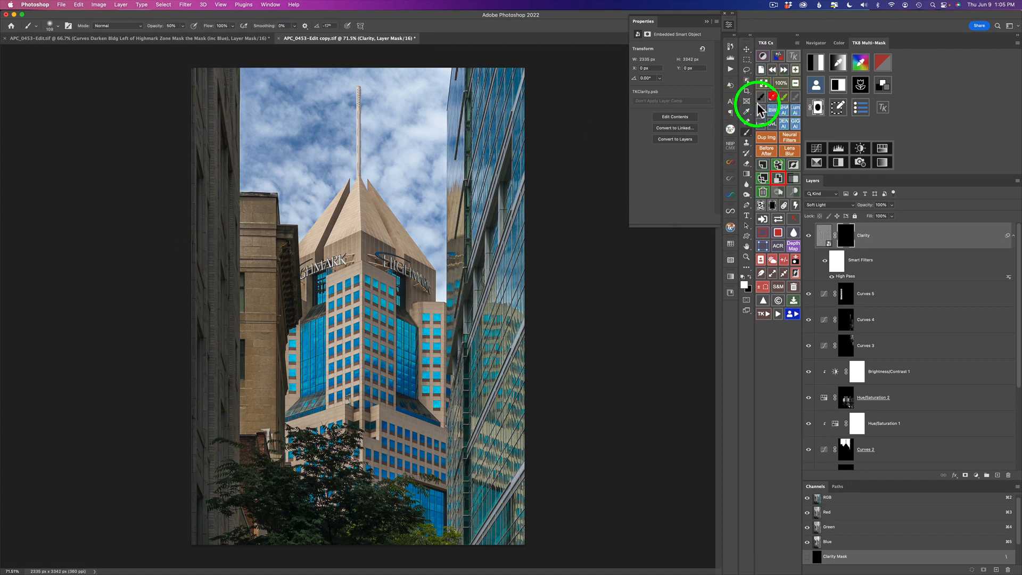
mouse_move(210, 161)
left_mouse_down()
mouse_move(224, 163)
mouse_move(217, 156)
mouse_move(219, 190)
mouse_move(217, 91)
mouse_move(229, 91)
left_mouse_up()
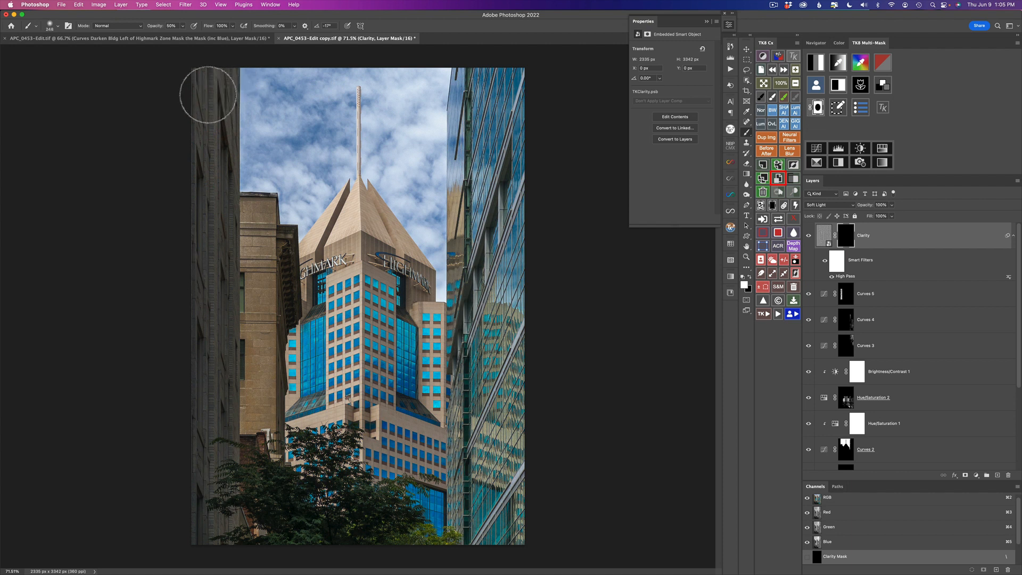
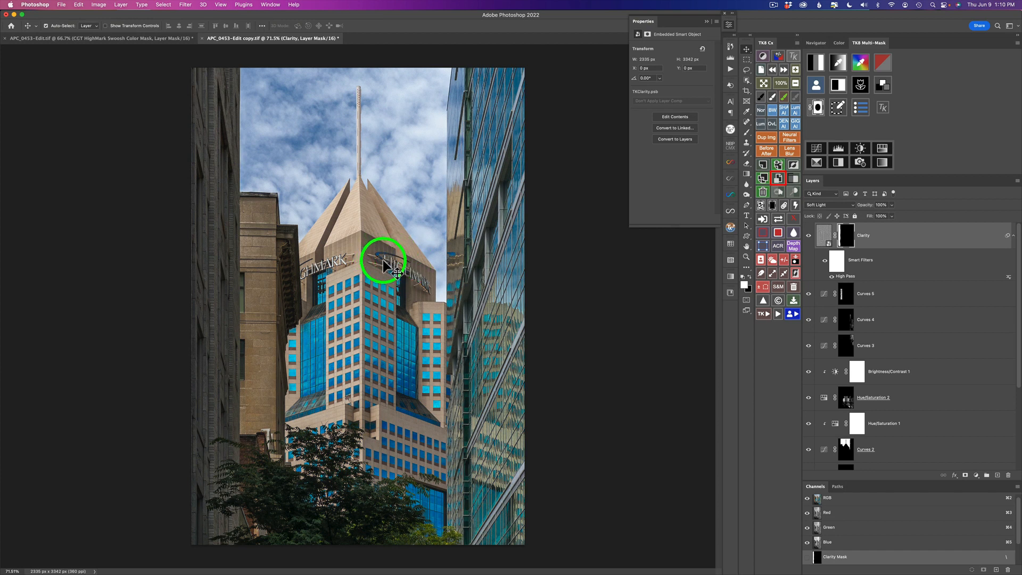
Add a Color Grading curves layer, tint it toward blue with the colour wheel and brightness slider, and give it a black mask.
left_click(882, 86)
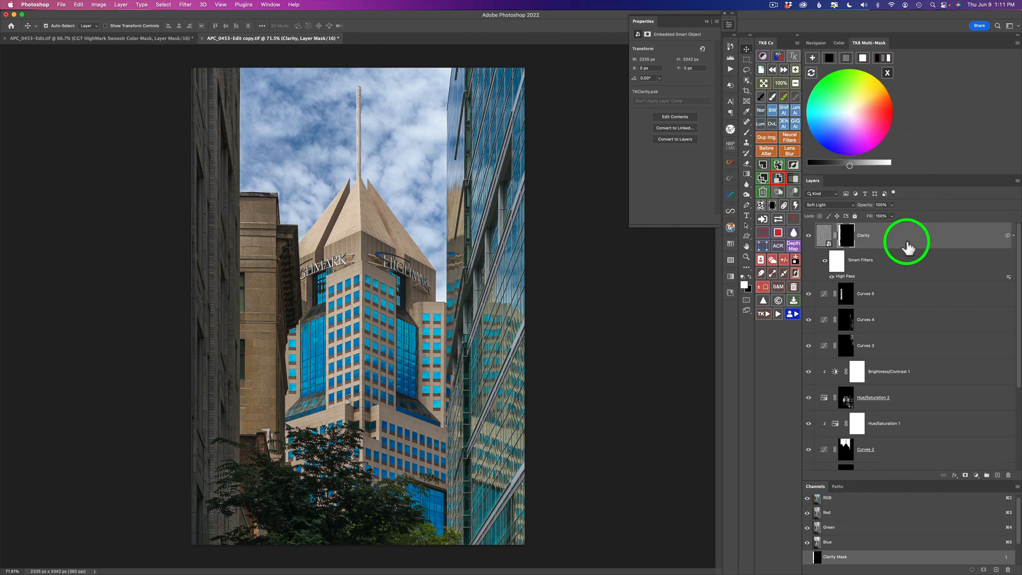
left_click(812, 58)
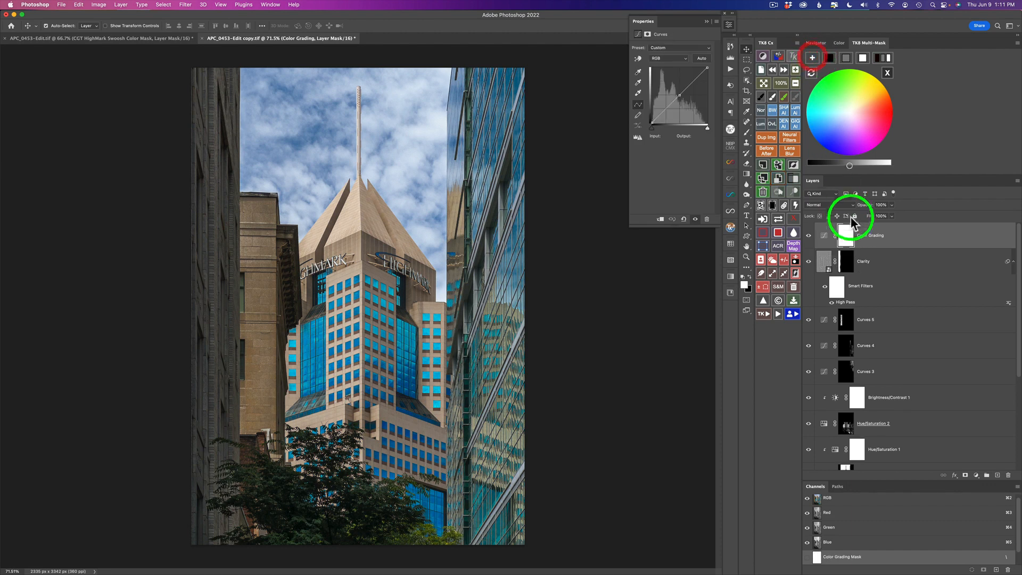
left_click(847, 59)
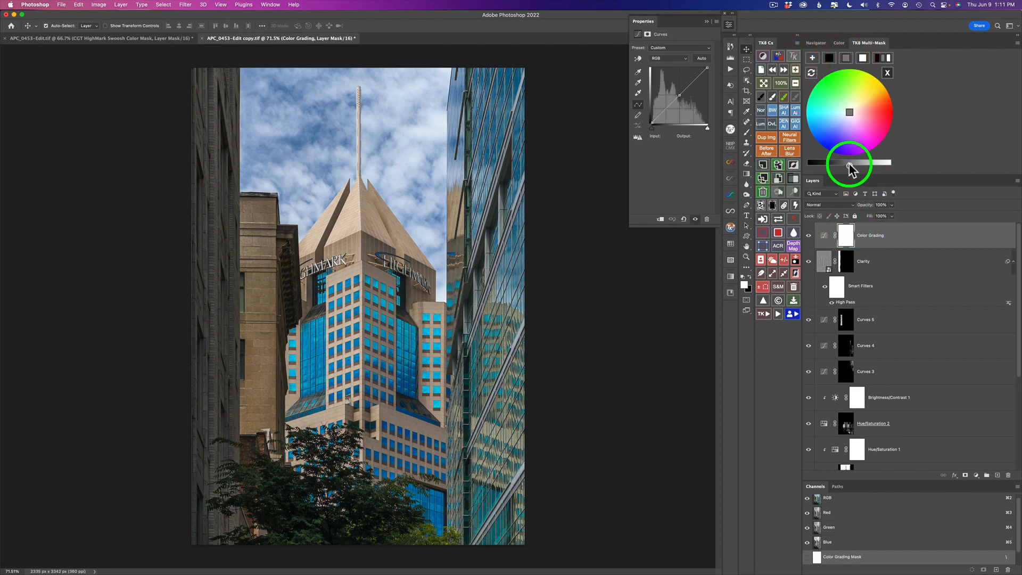
left_click_drag(850, 168, 863, 169)
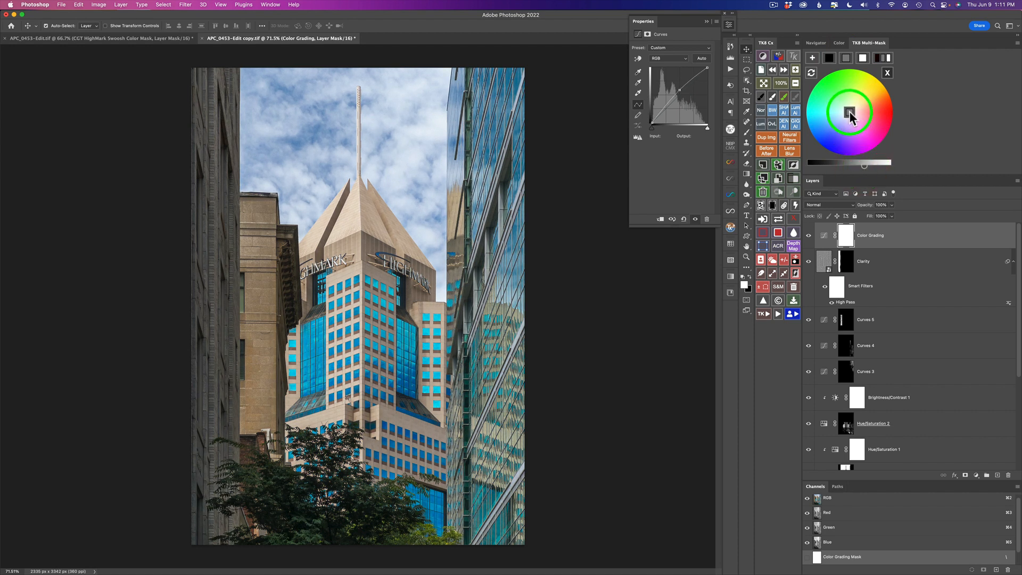
mouse_move(850, 116)
left_mouse_down()
mouse_move(823, 142)
mouse_move(863, 166)
left_mouse_up()
left_click(863, 59)
left_click(849, 111)
left_click_drag(847, 113, 840, 124)
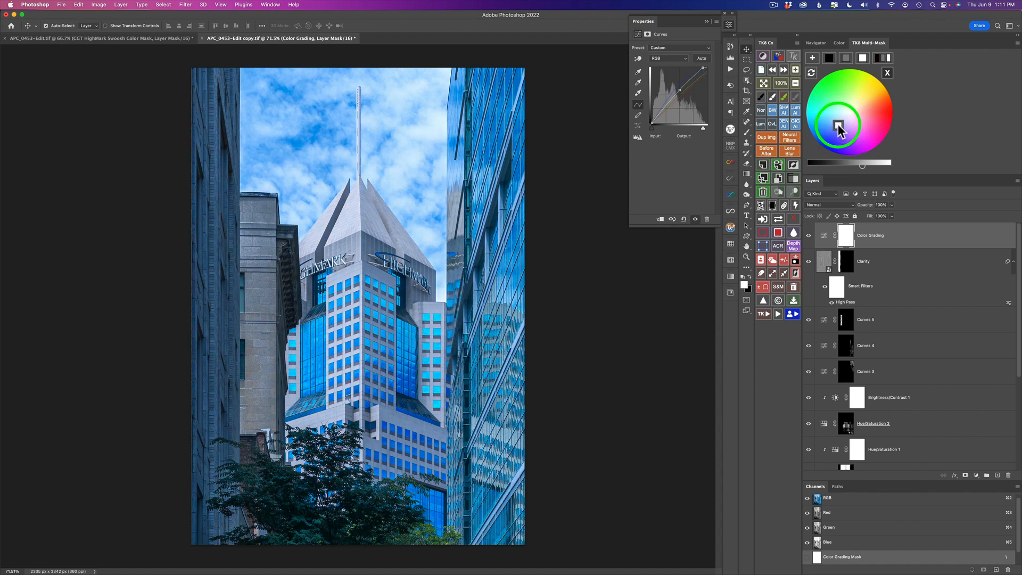
left_click(773, 206)
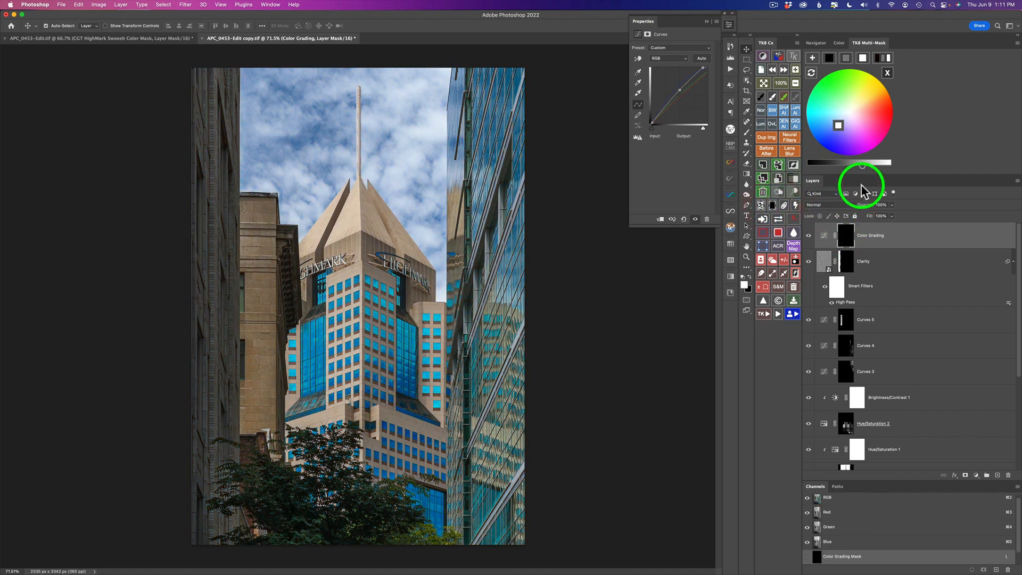
left_click(888, 73)
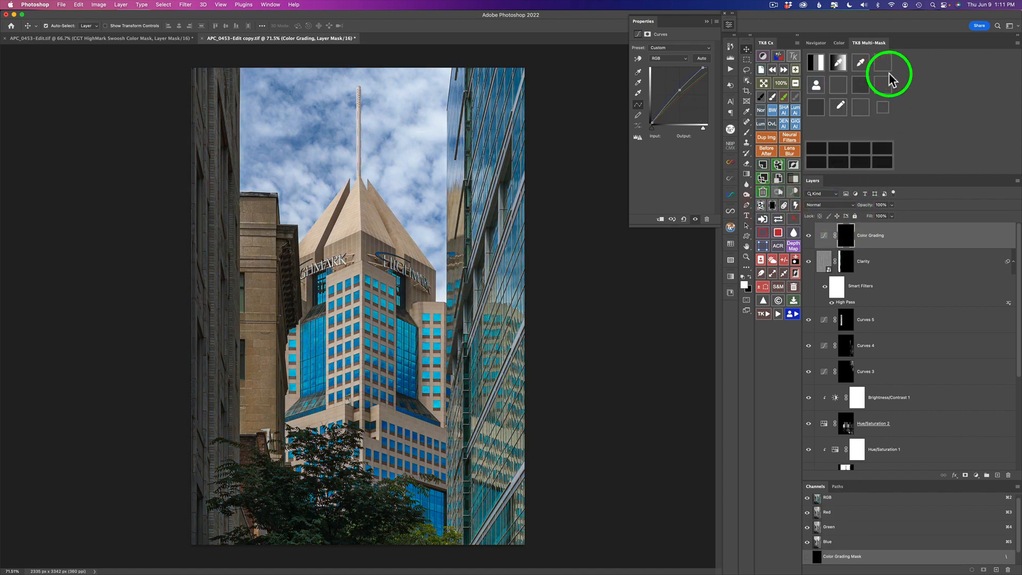
Build a colour mask by sampling the Highmark sign lettering and widen it with the mask slider.
left_click(861, 64)
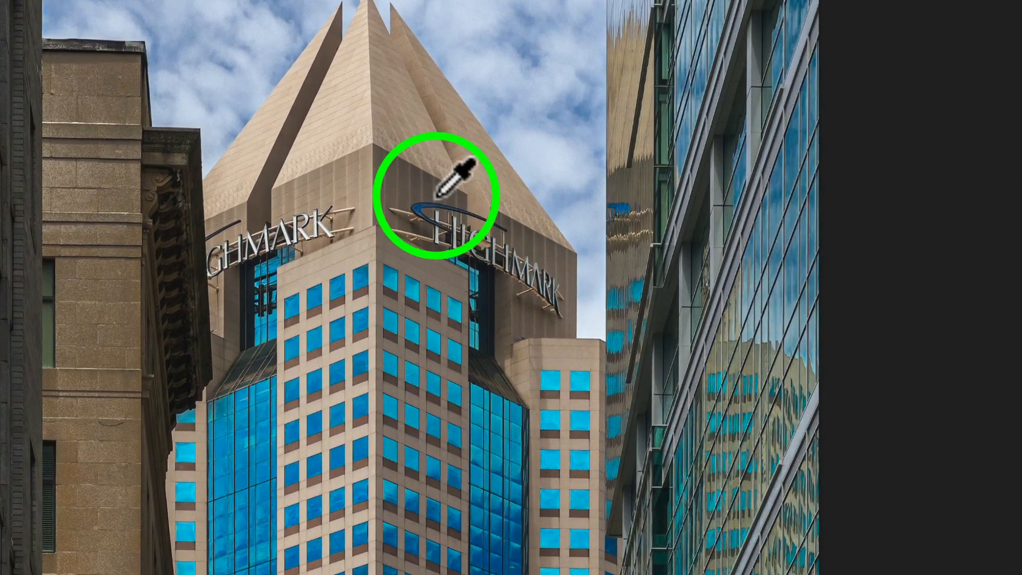
left_click(419, 205)
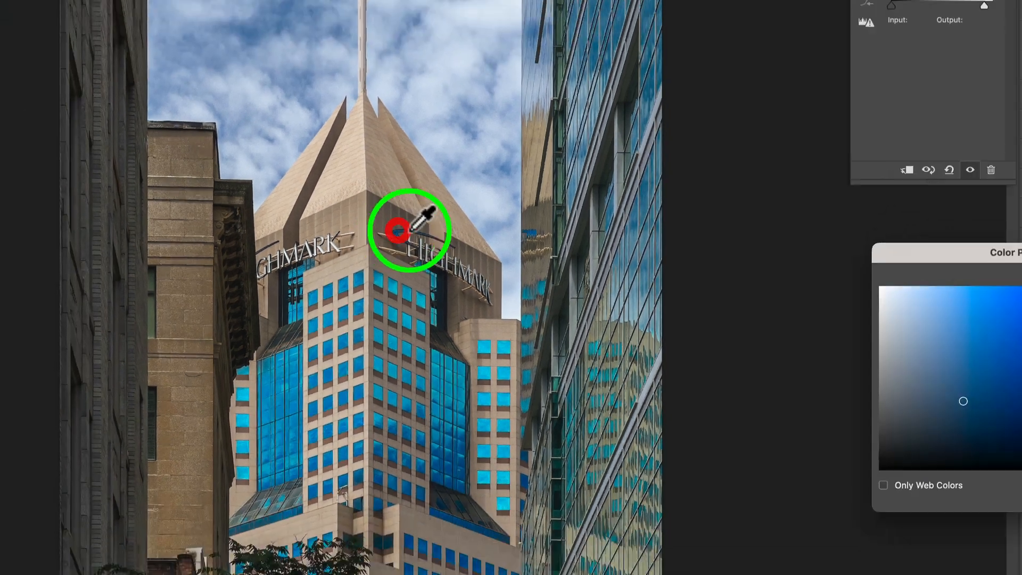
left_click(810, 278)
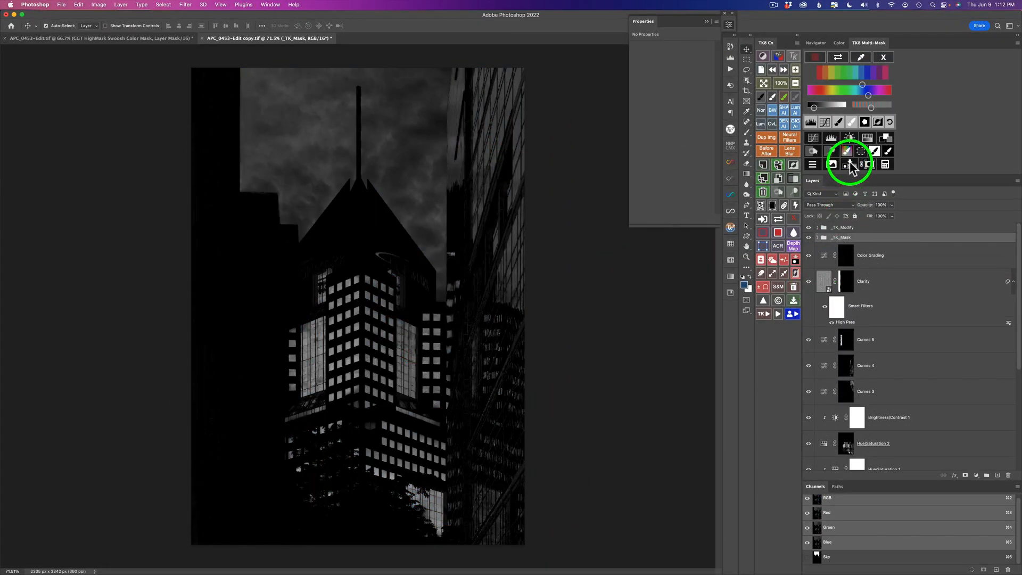
left_click_drag(814, 107, 839, 112)
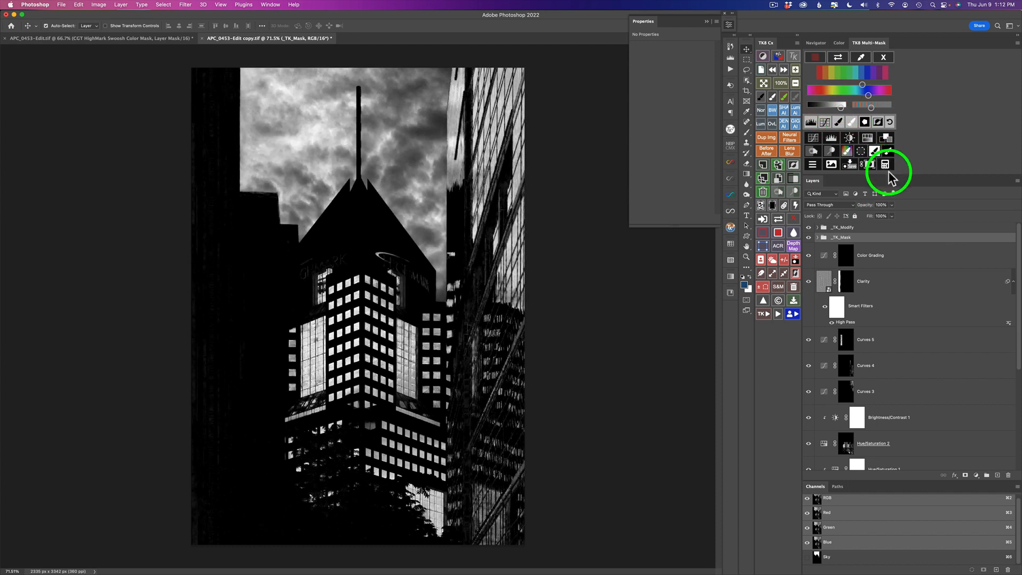
Paint the blue colour grading through the colour mask onto the Highmark sign and toggle the layer to compare.
left_click(889, 152)
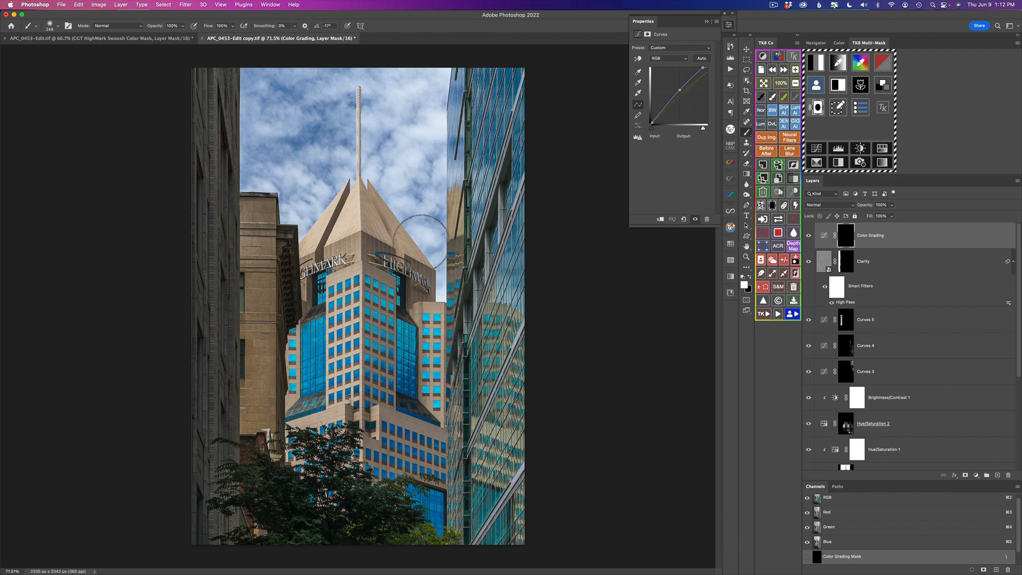
left_click(373, 252)
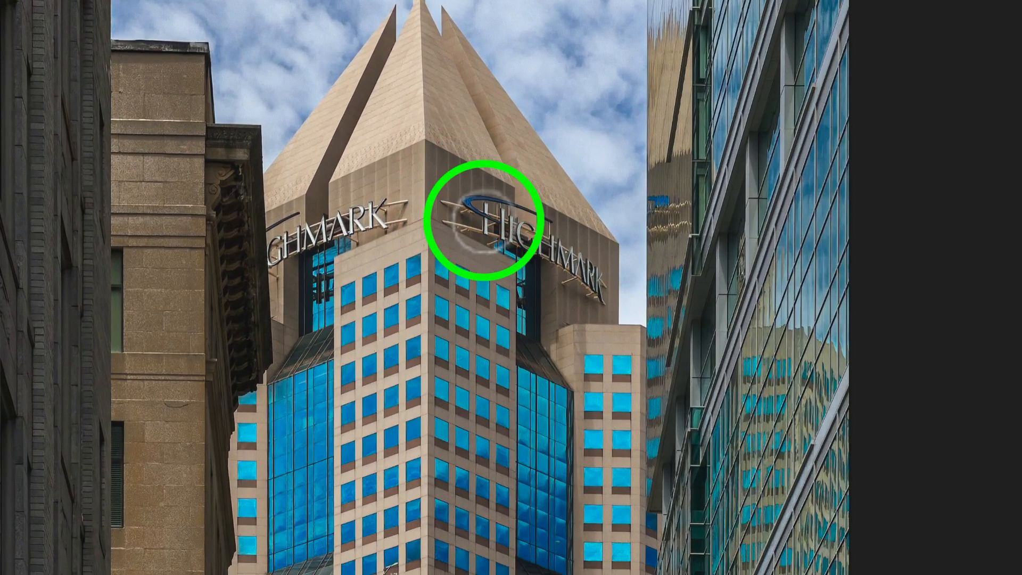
mouse_move(484, 221)
left_mouse_down()
mouse_move(468, 201)
mouse_move(523, 213)
mouse_move(504, 204)
mouse_move(461, 213)
mouse_move(501, 228)
mouse_move(468, 203)
mouse_move(495, 203)
mouse_move(545, 223)
mouse_move(476, 194)
mouse_move(488, 220)
left_mouse_up()
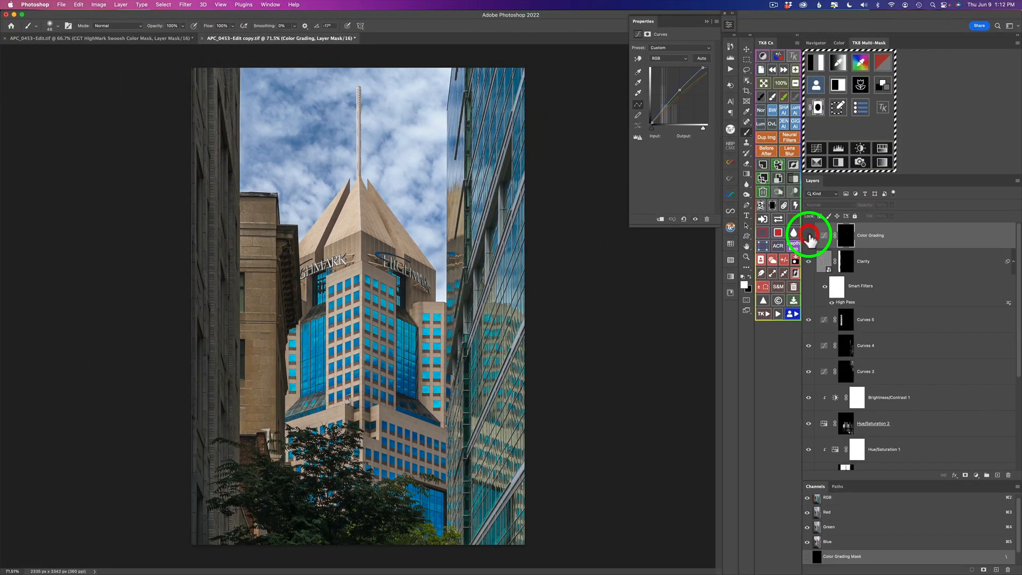
left_click(809, 236)
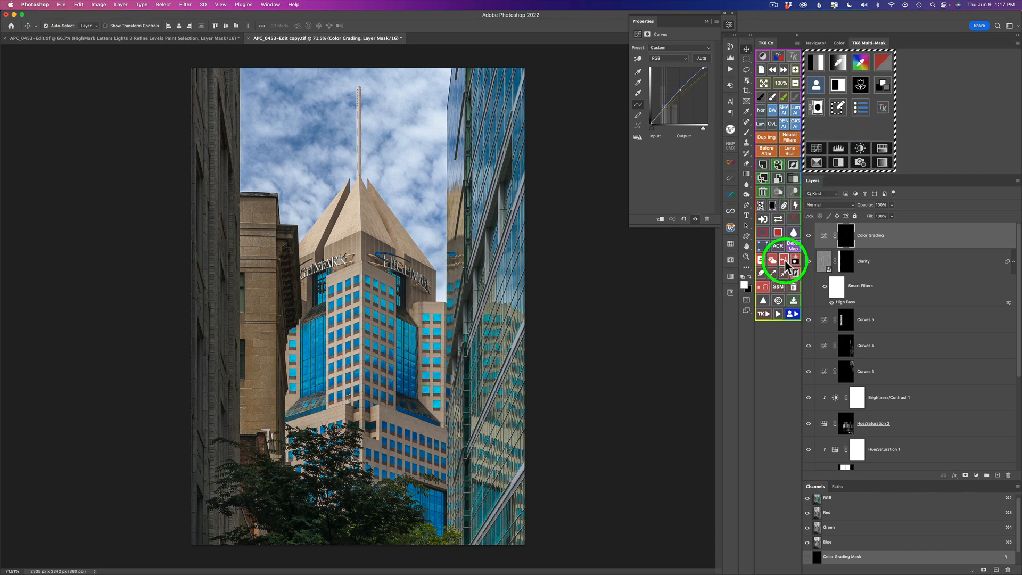
Add a new Curves layer set to Screen blend mode with a black mask.
left_click(819, 152)
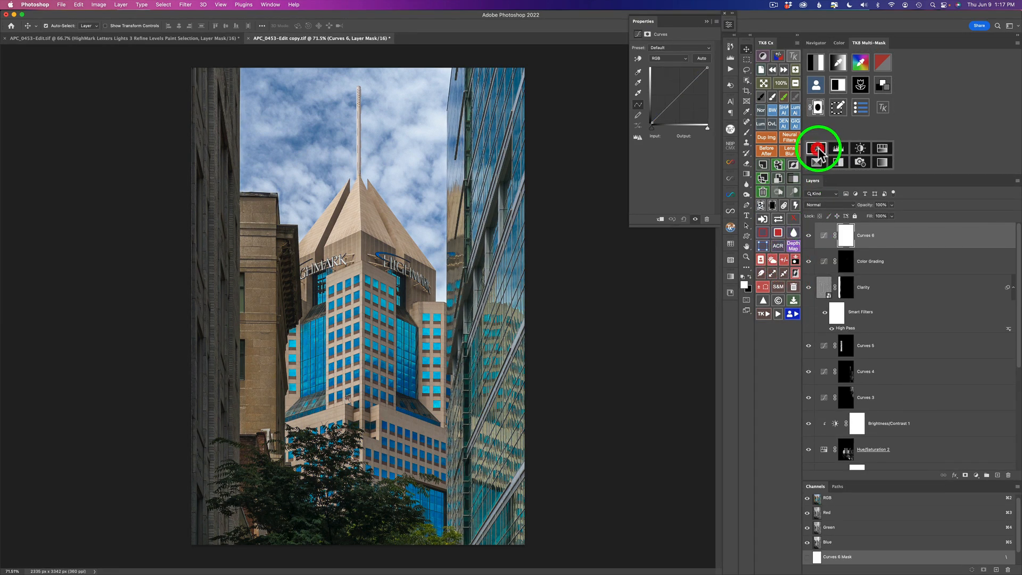
left_click(823, 204)
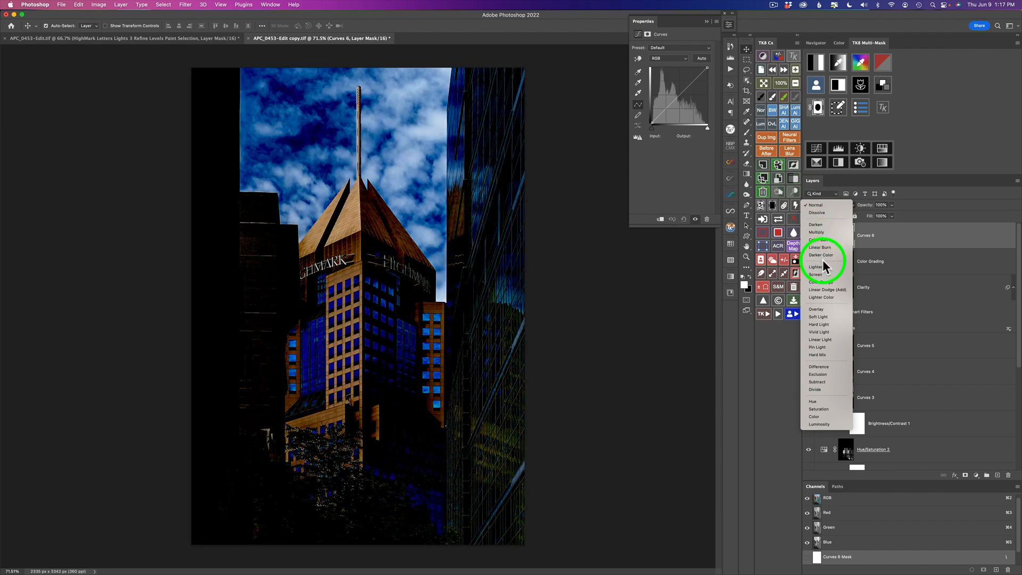
left_click(822, 276)
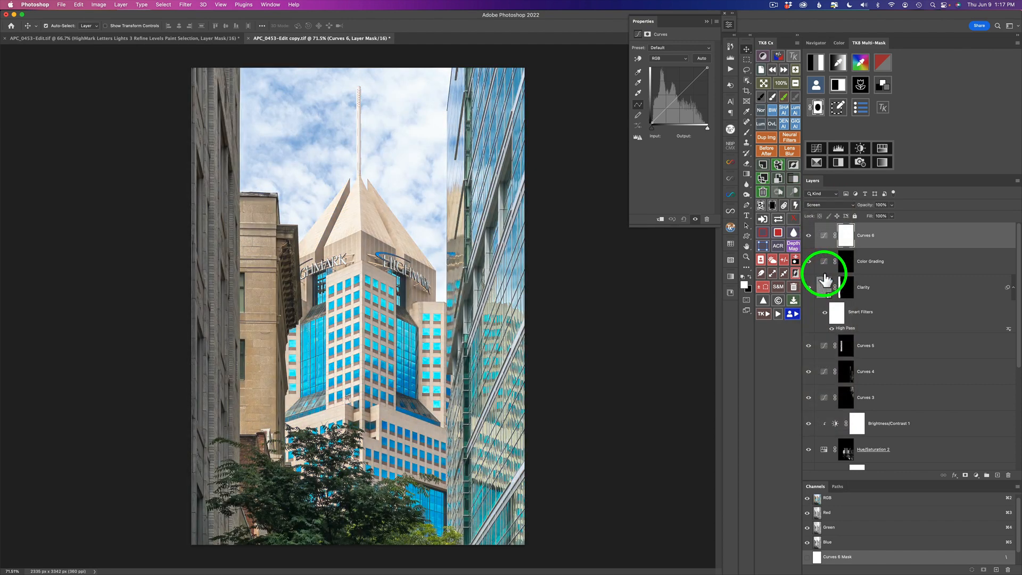
left_click(773, 205)
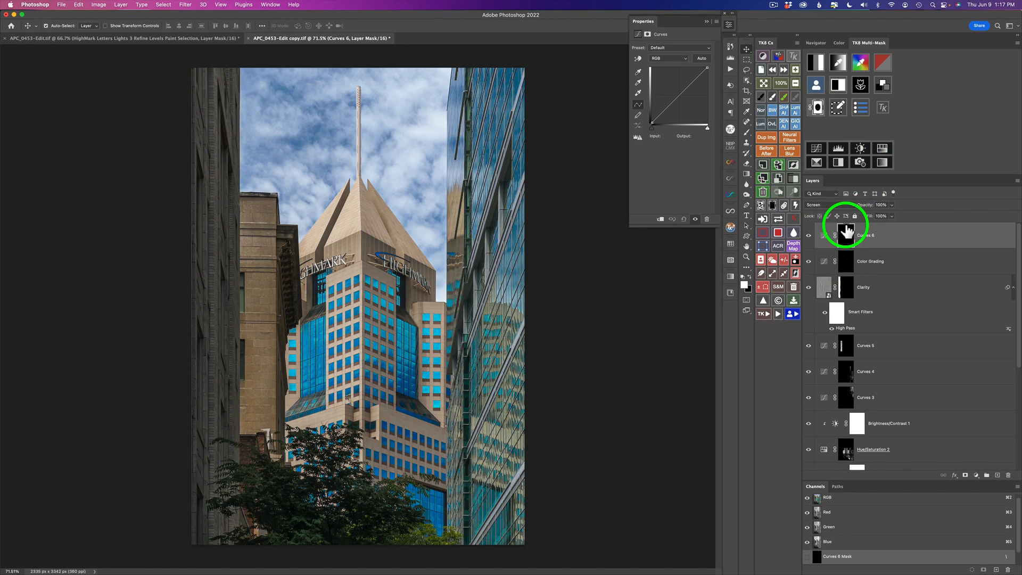
Create a luminosity mask and refine it with Levels to about 32, 1.00 and 75.
left_click(819, 65)
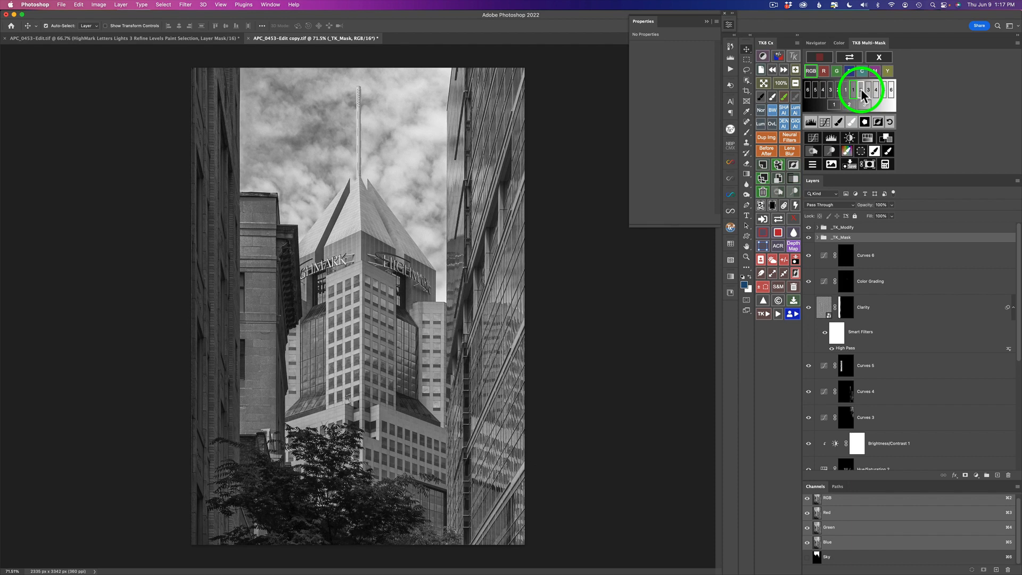
left_click(863, 91)
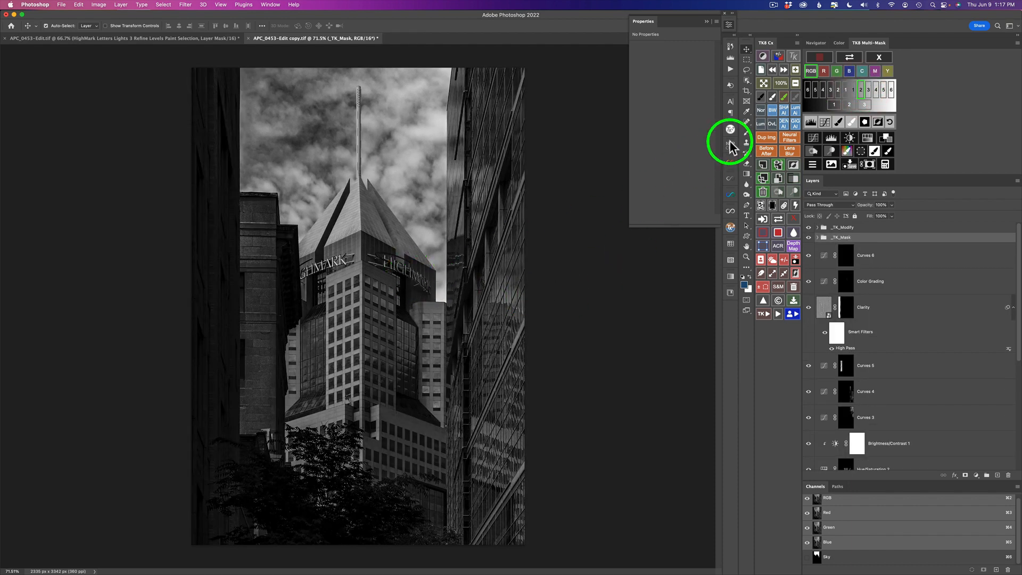
left_click(868, 92)
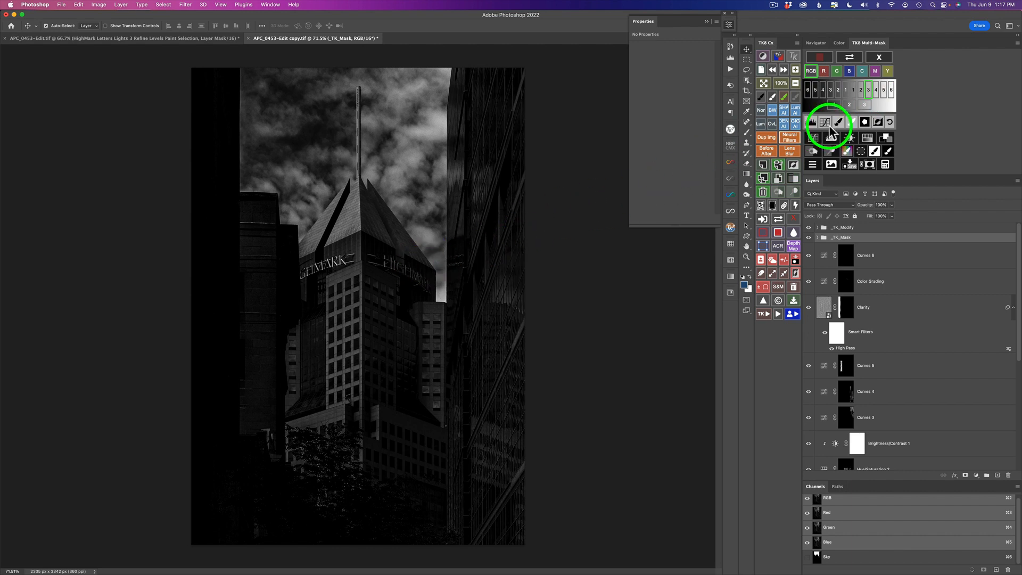
left_click(811, 122)
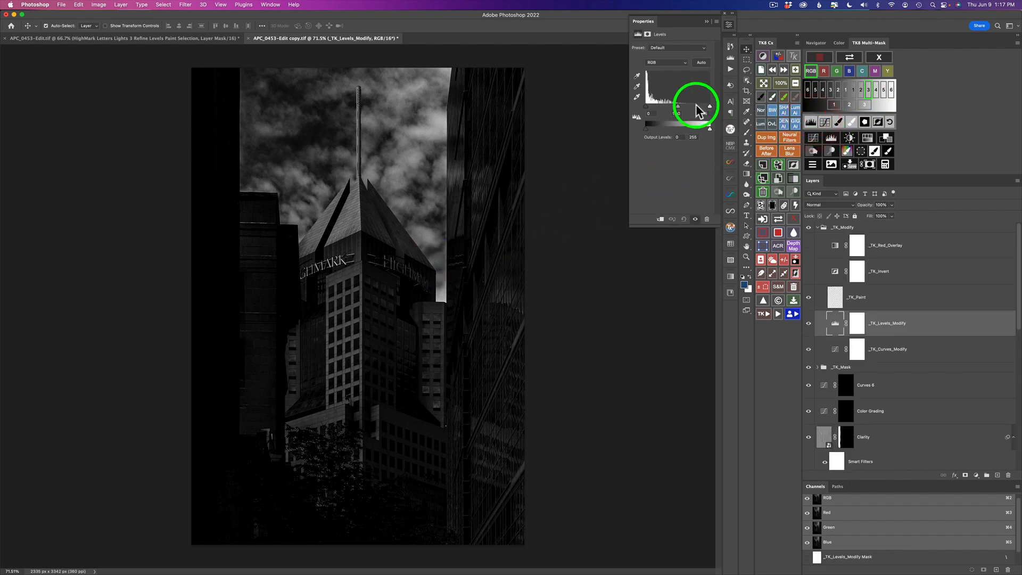
left_click_drag(709, 106, 655, 109)
left_click(647, 107)
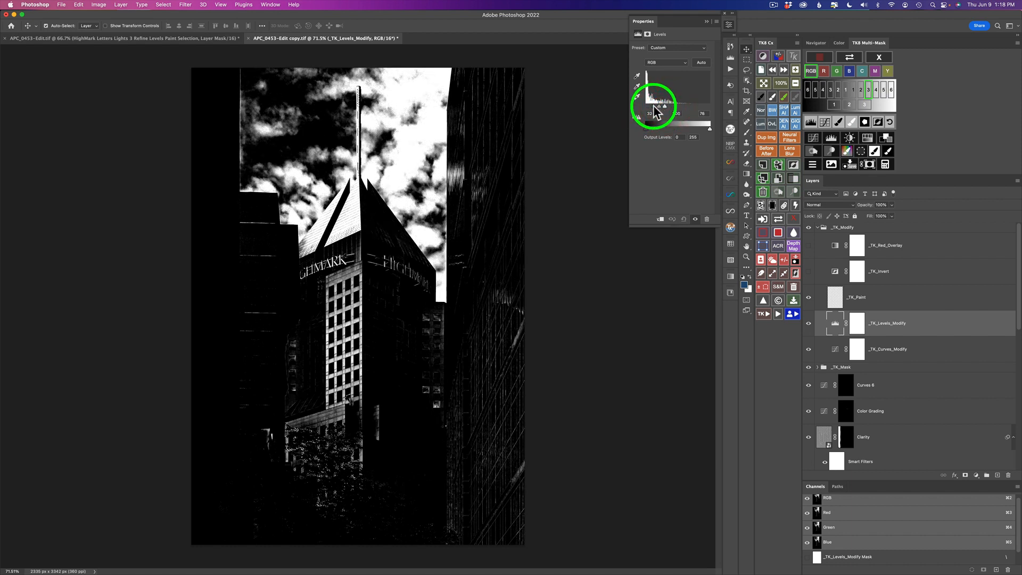
left_click(667, 108)
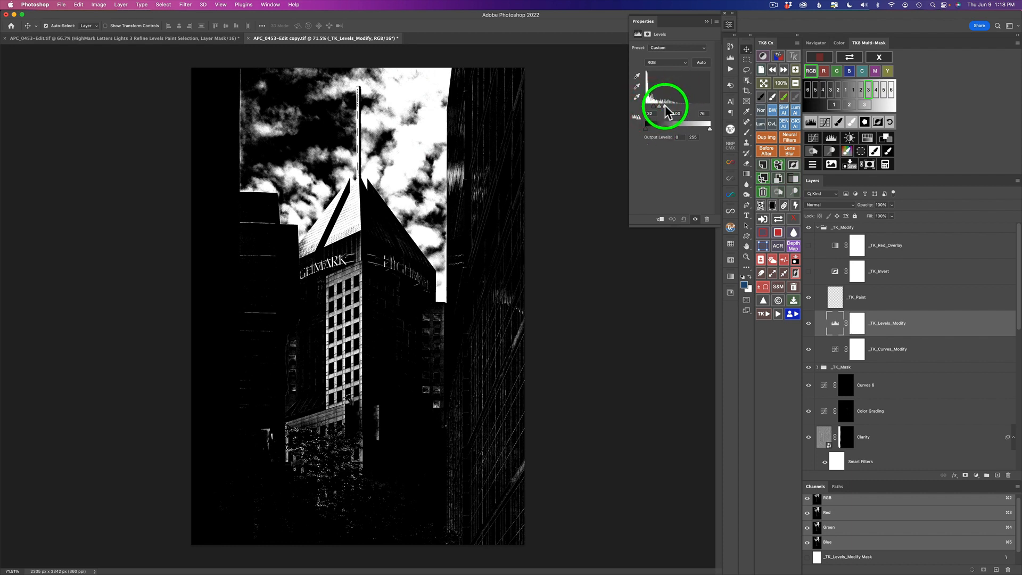
left_click_drag(667, 111, 664, 109)
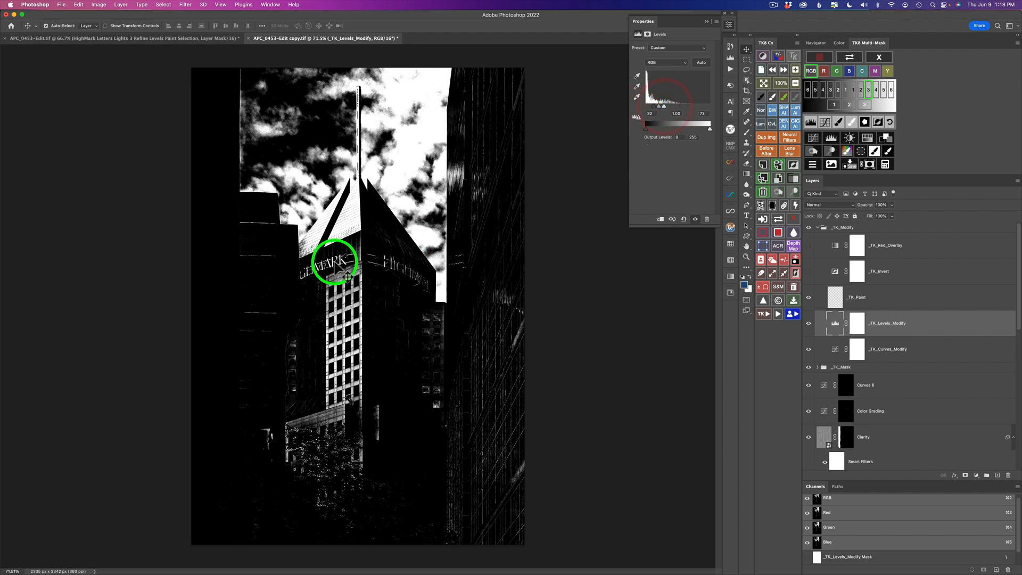
Paint the Screen curves through the luminosity mask onto the sign letters, then toggle the layer and view its mask.
left_click(889, 153)
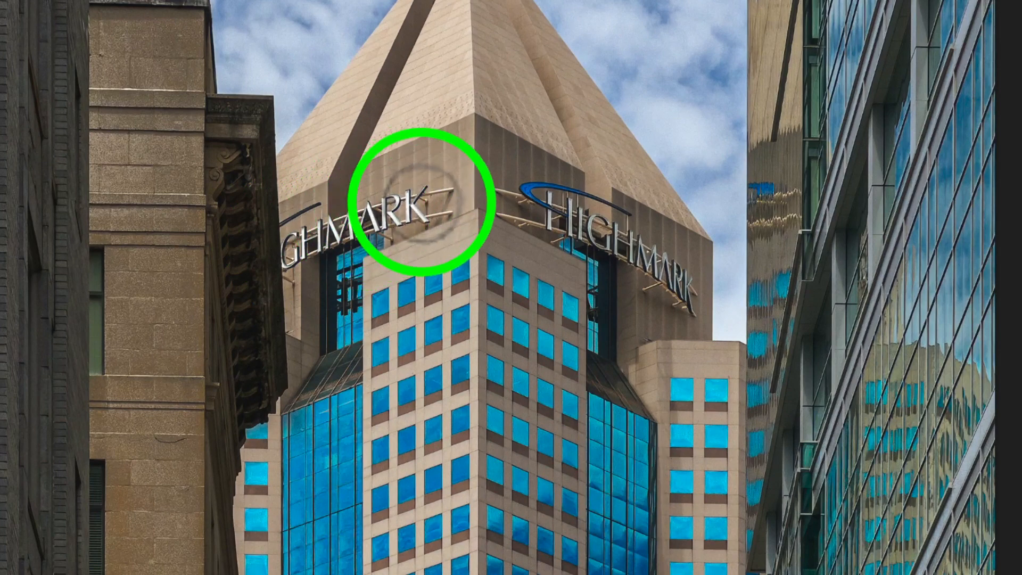
left_click(302, 245)
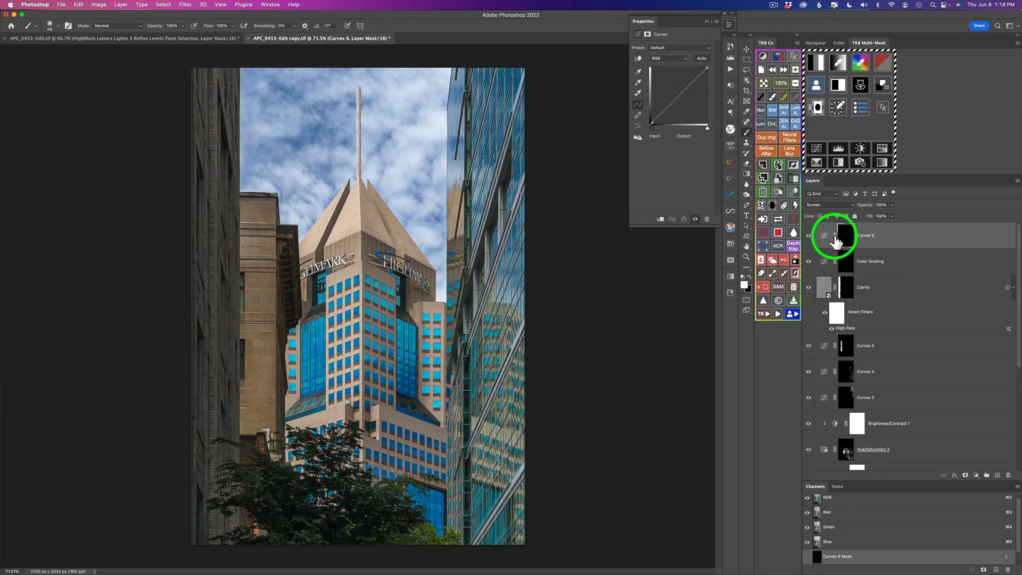
left_click(807, 237)
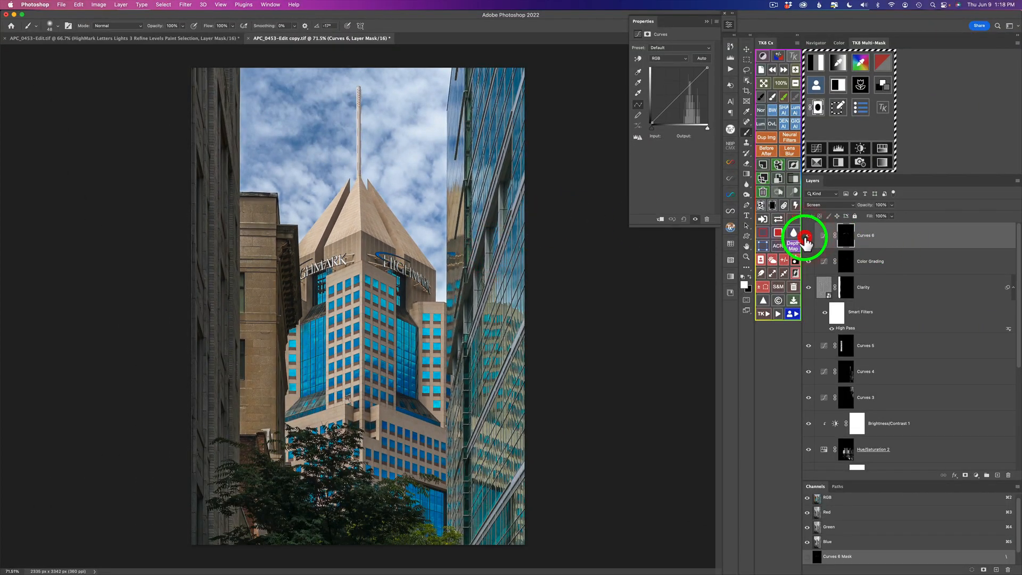
left_click(781, 224)
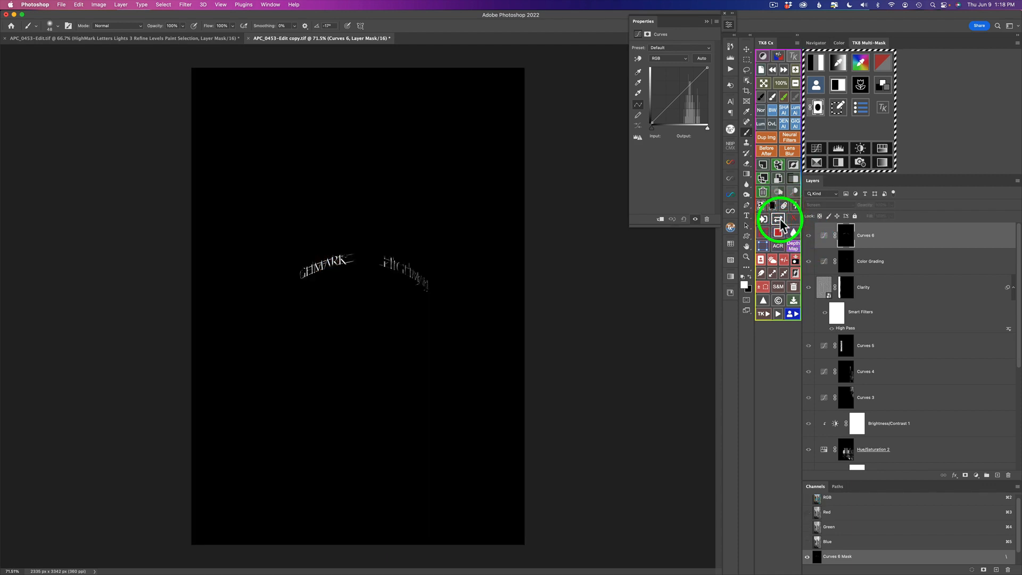
left_click(781, 224)
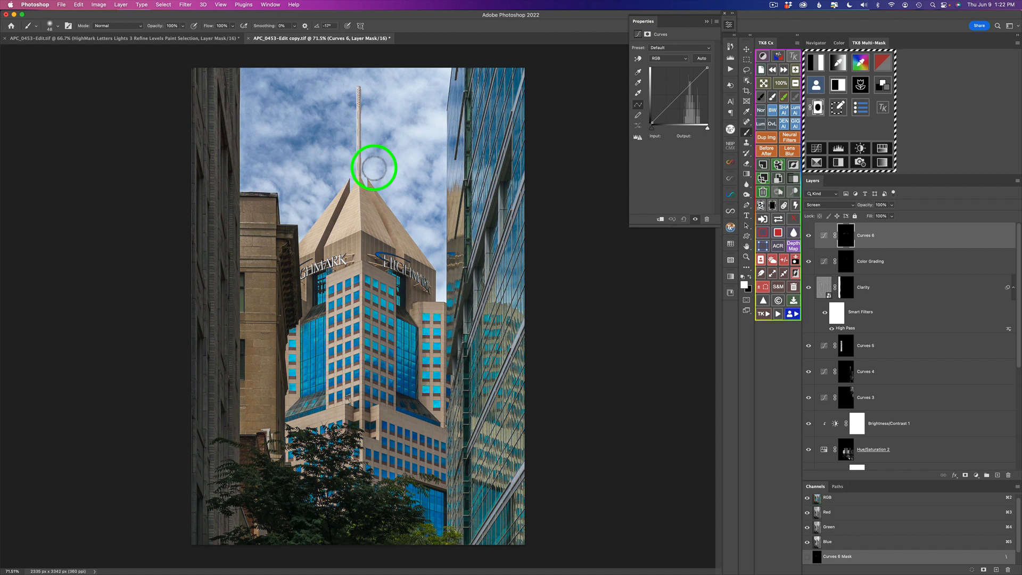
Run the TK Clarity action again, applying its High Pass filter to a new Clarity layer.
left_click(786, 261)
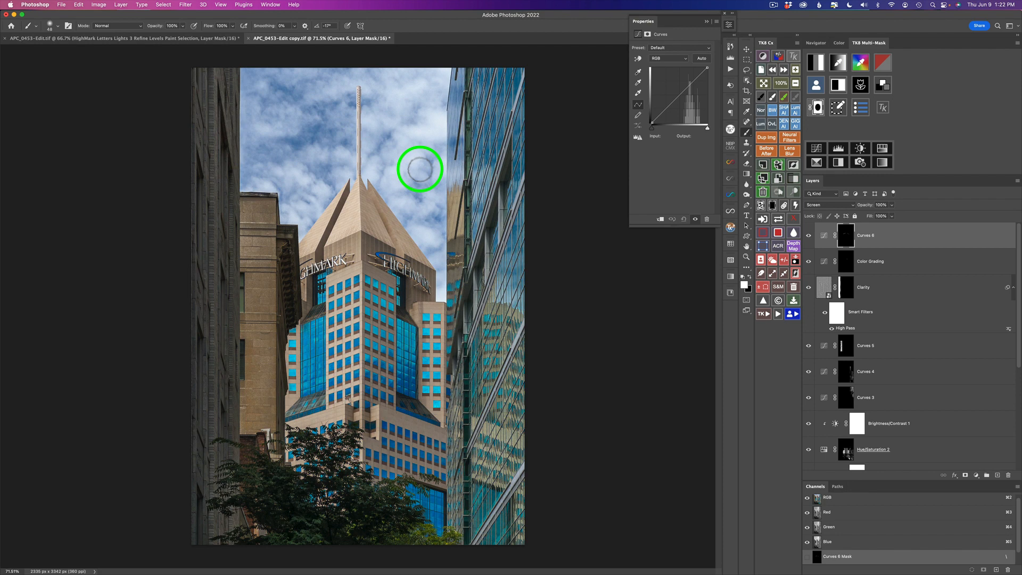
left_click(767, 316)
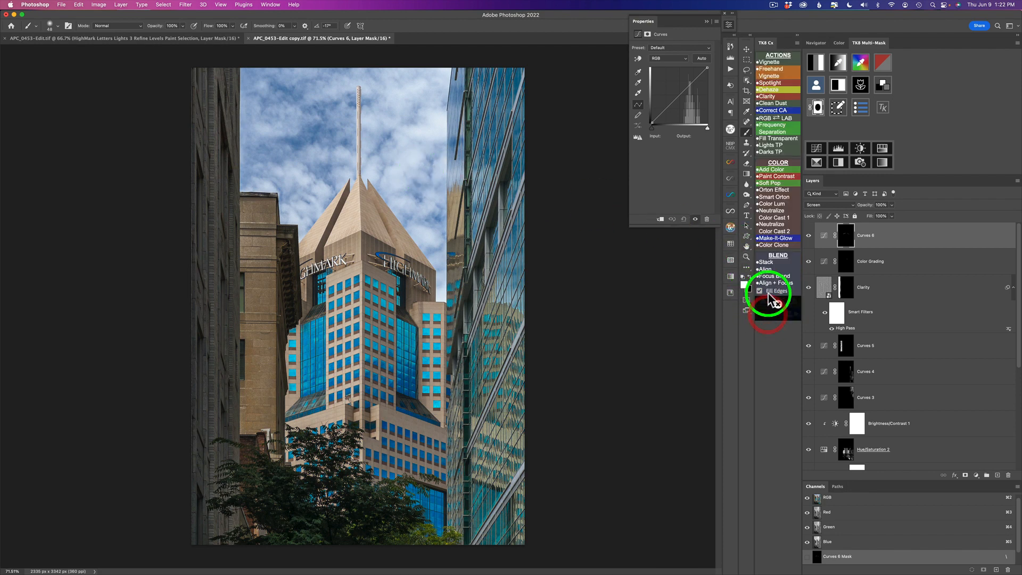
left_click(772, 99)
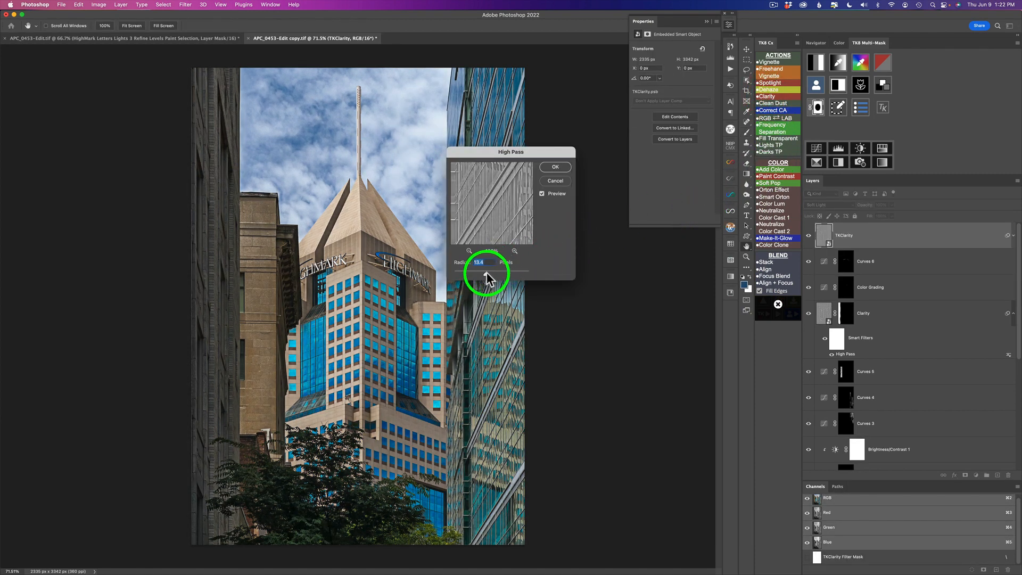
left_click_drag(503, 273, 502, 274)
left_click(551, 166)
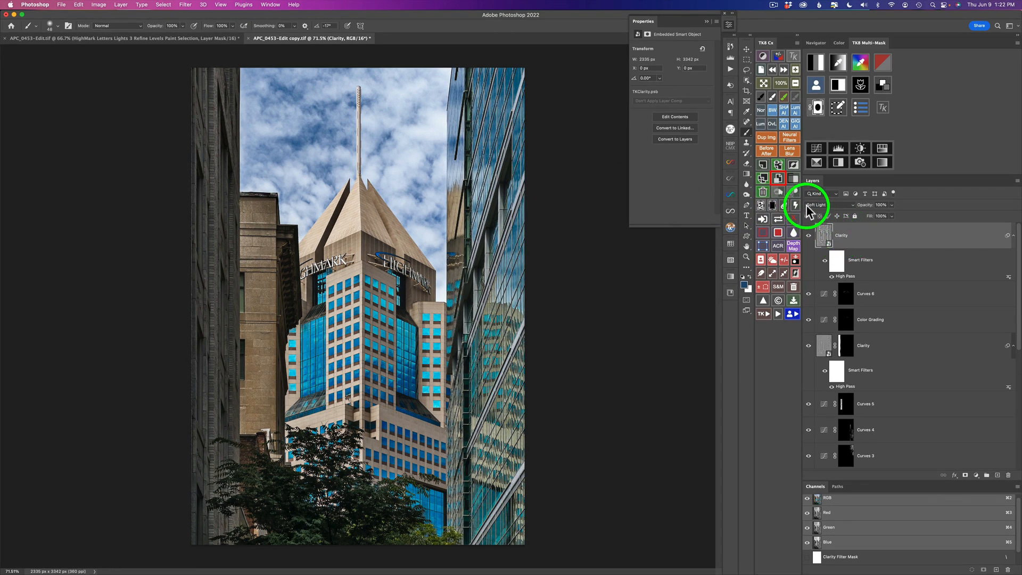
Invert the new Clarity layer's High Pass filter and give the layer a black mask.
left_click(794, 166)
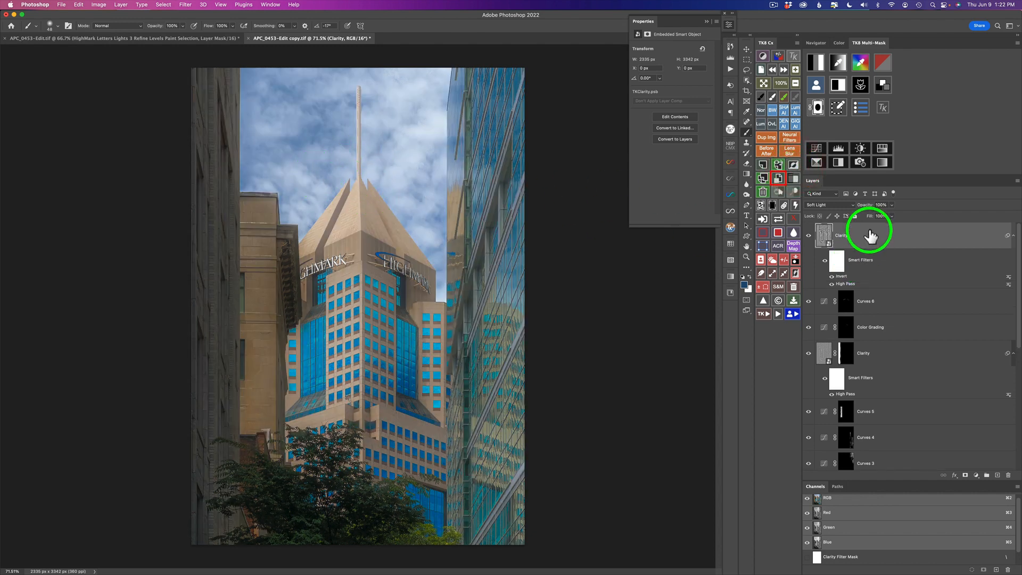
left_click(773, 206)
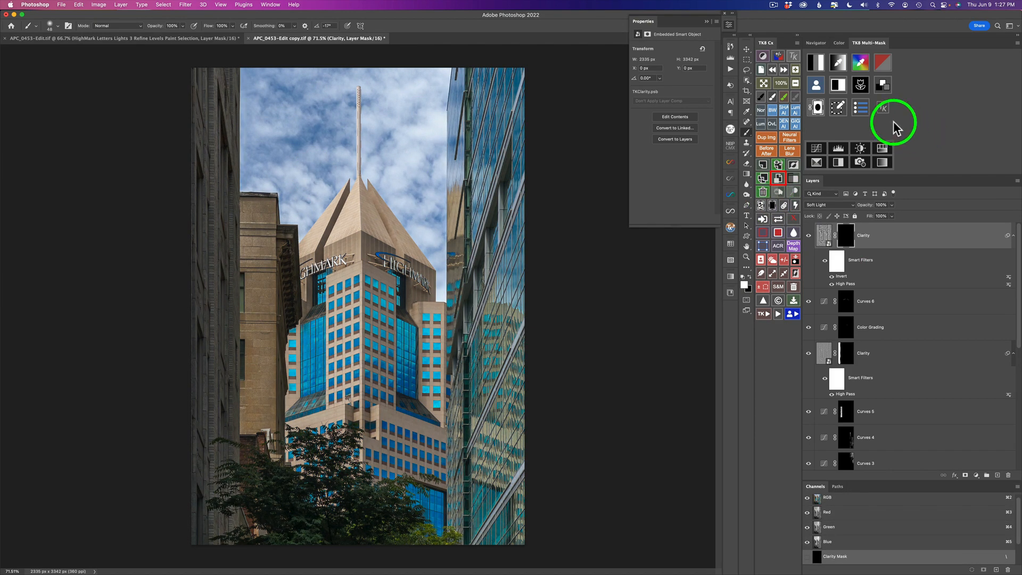
Generate a Sky mask with the multi-mask tools and apply it to the Clarity layer's mask.
left_click(816, 83)
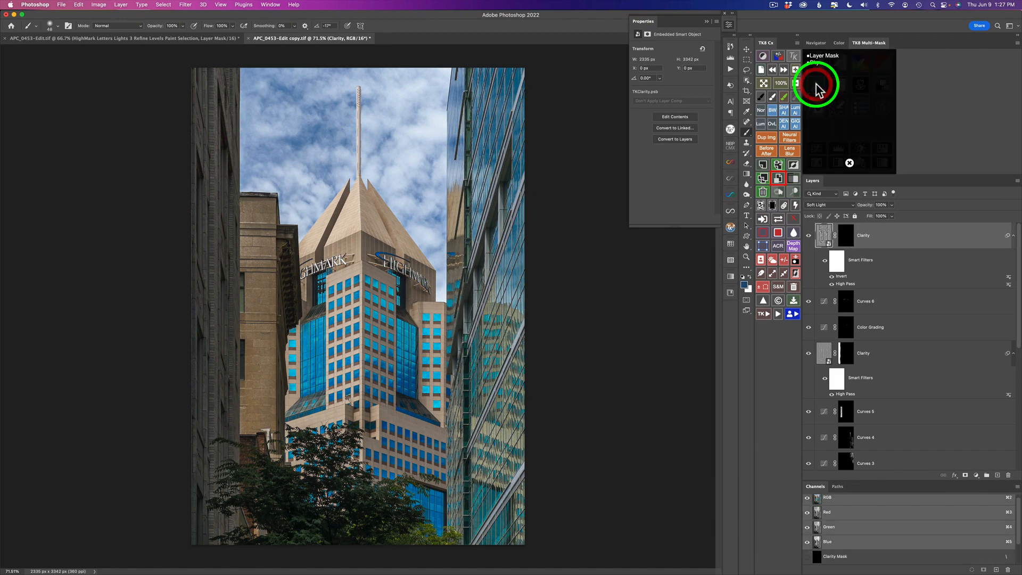
left_click(816, 63)
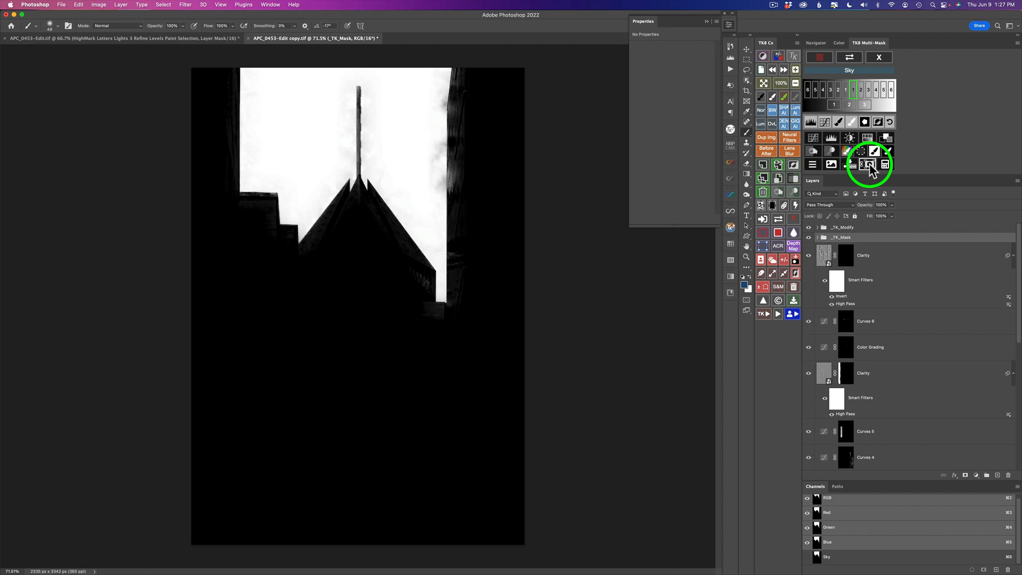
left_click(870, 166)
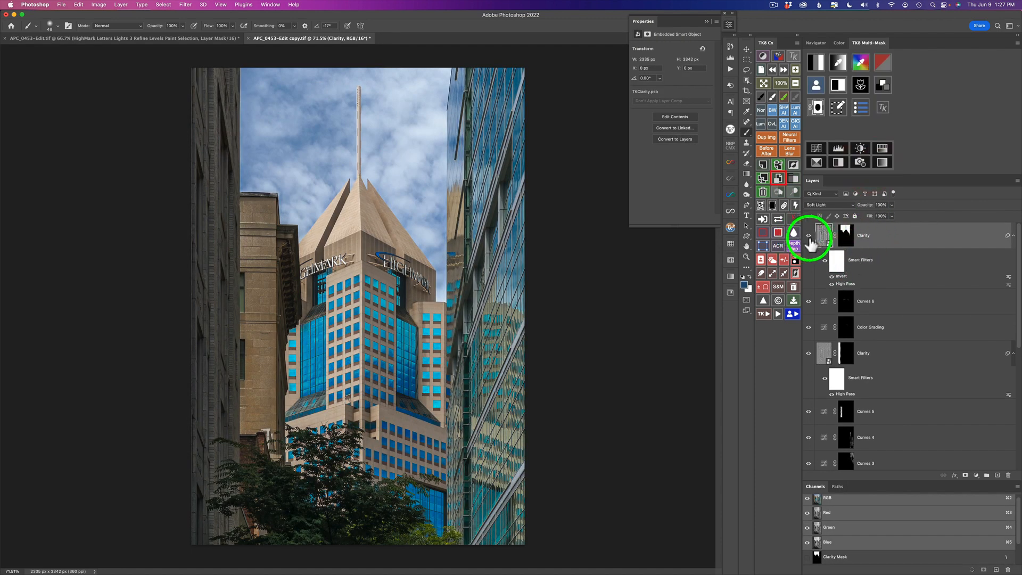
Toggle the Clarity layer's visibility on and off to compare its effect.
left_click(808, 236)
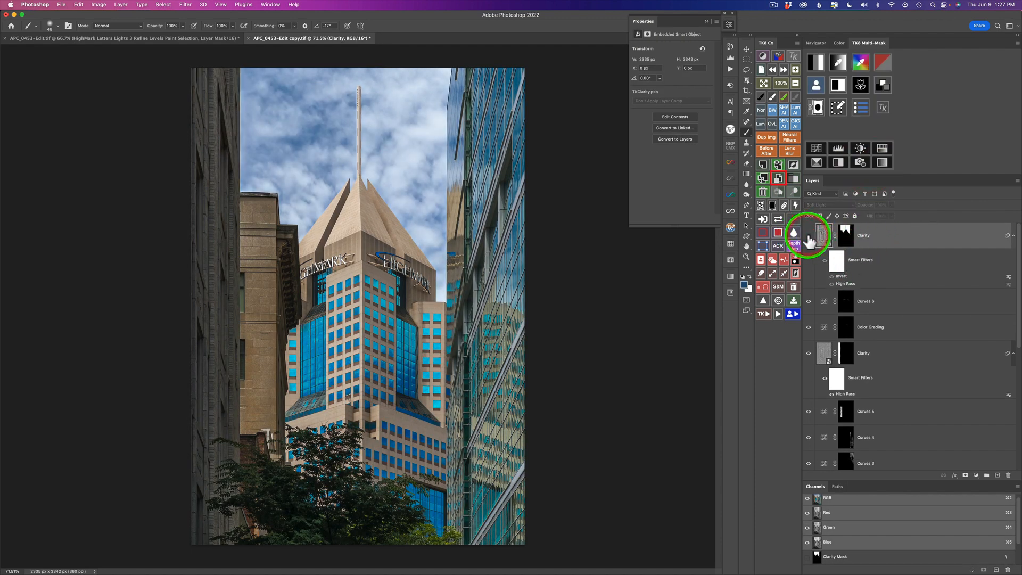
left_click(808, 236)
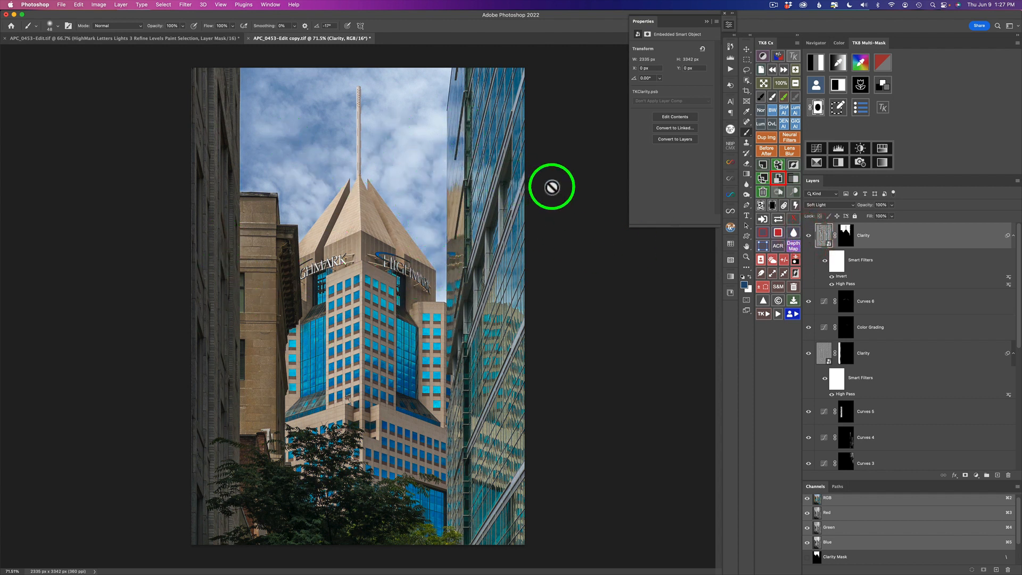
left_click(809, 235)
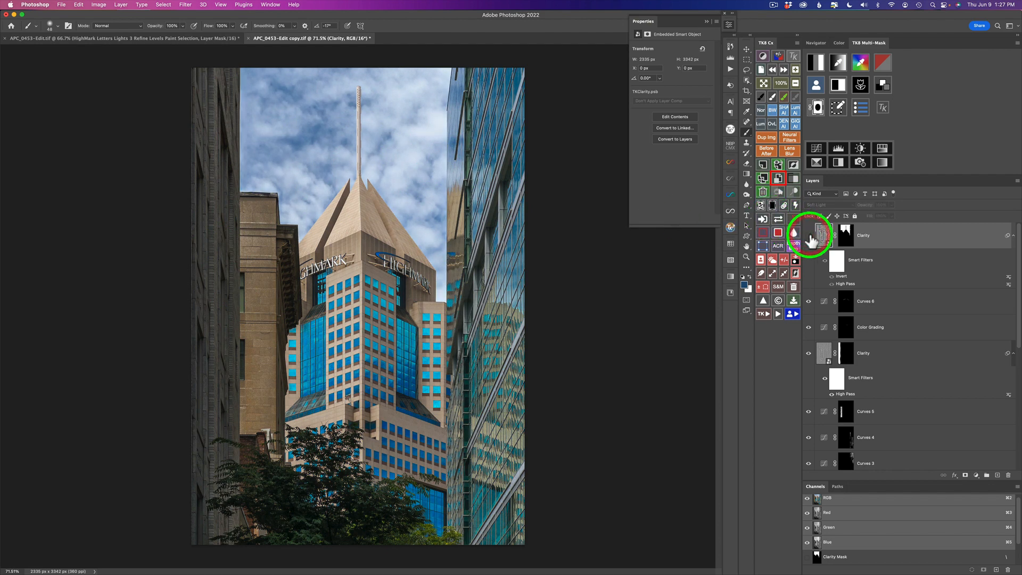
left_click(808, 235)
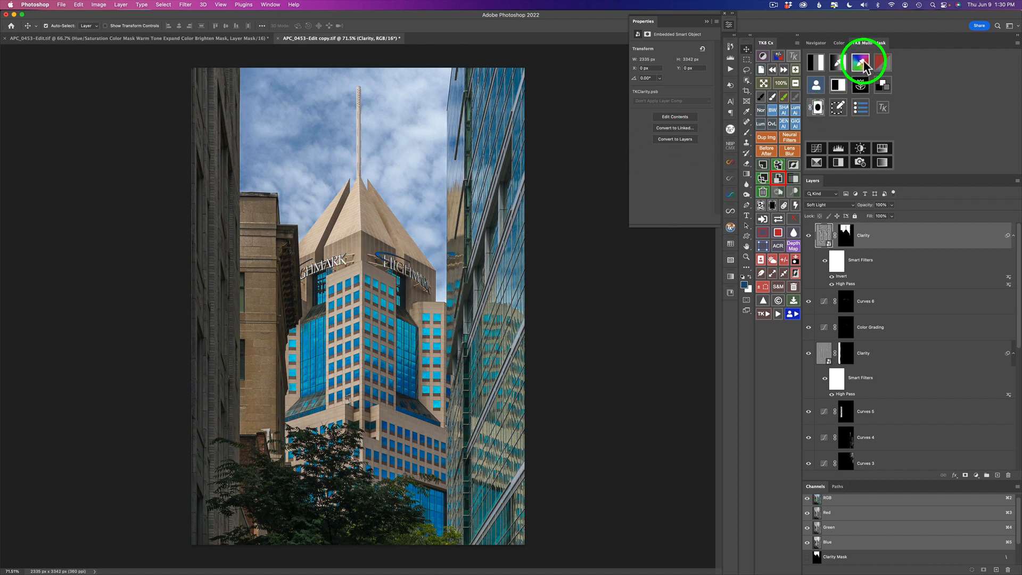
Create a colour mask sampled from the building's tan stone and adjust its range and tone sliders.
left_click(861, 63)
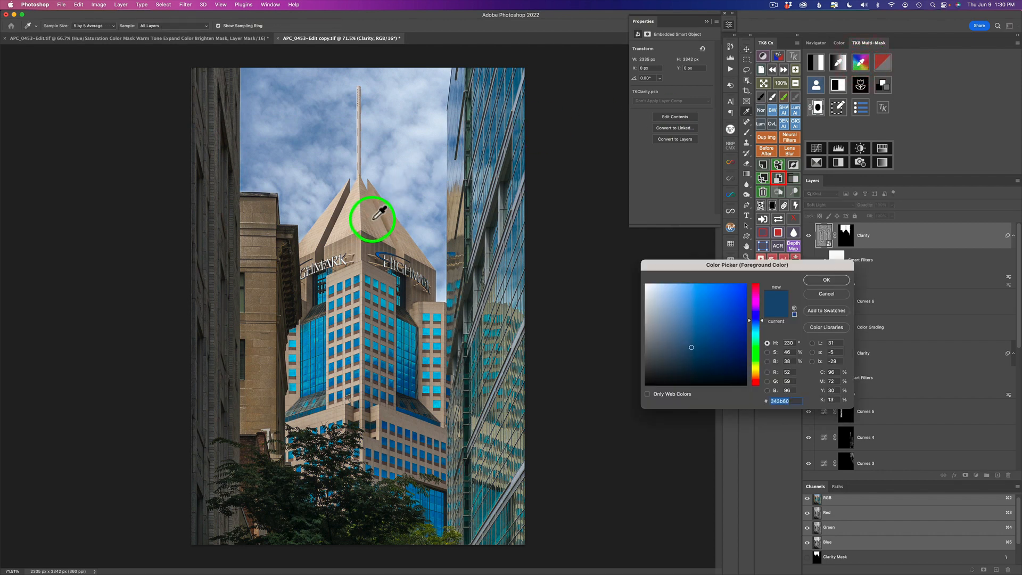
left_click(372, 220)
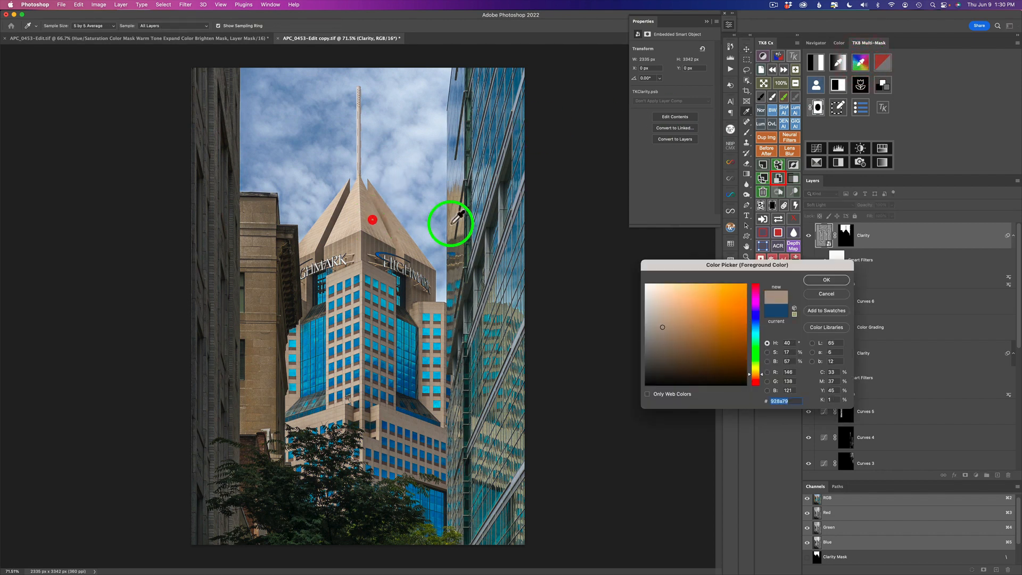
left_click(838, 279)
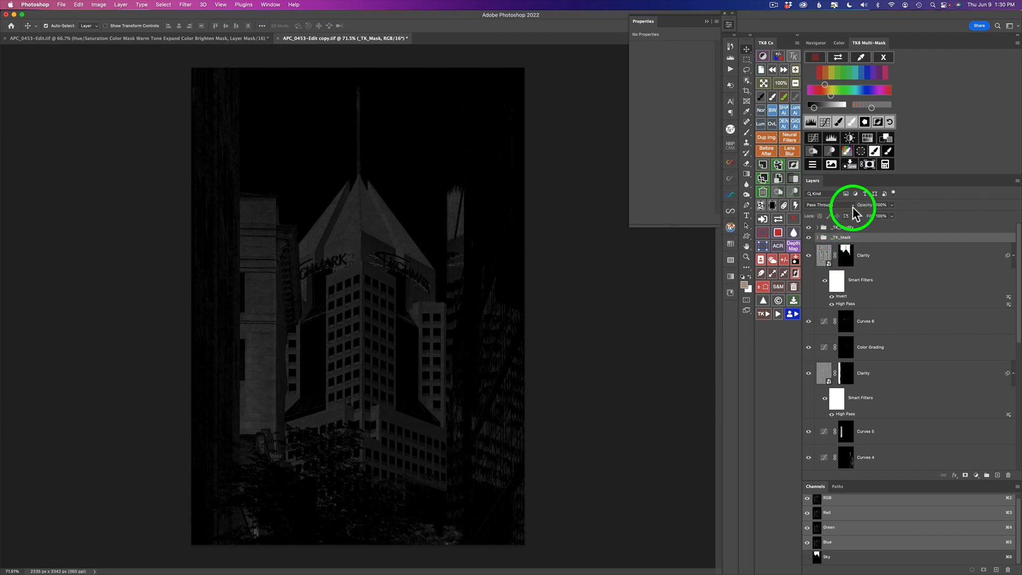
left_click_drag(816, 106, 842, 107)
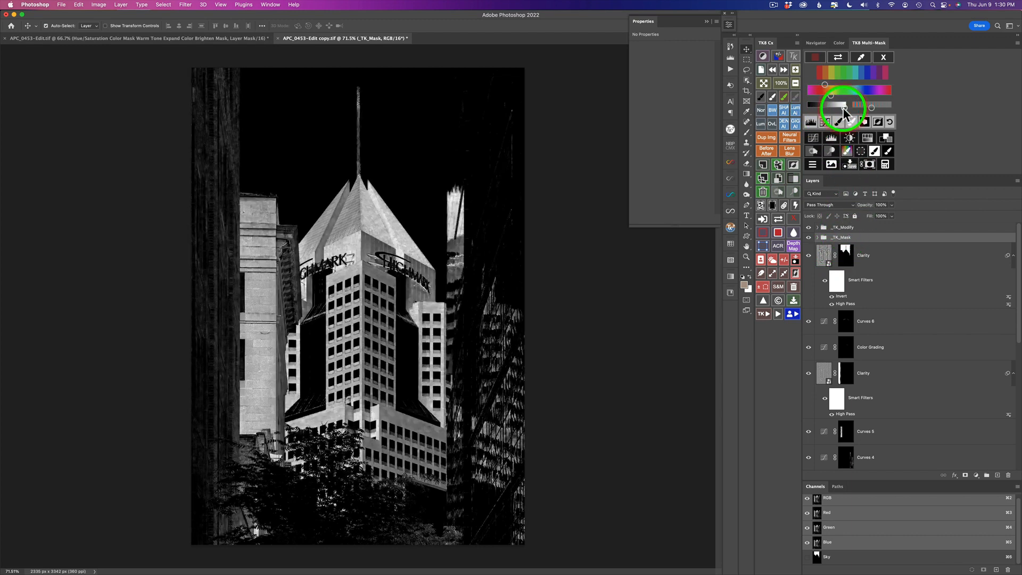
left_click(842, 109)
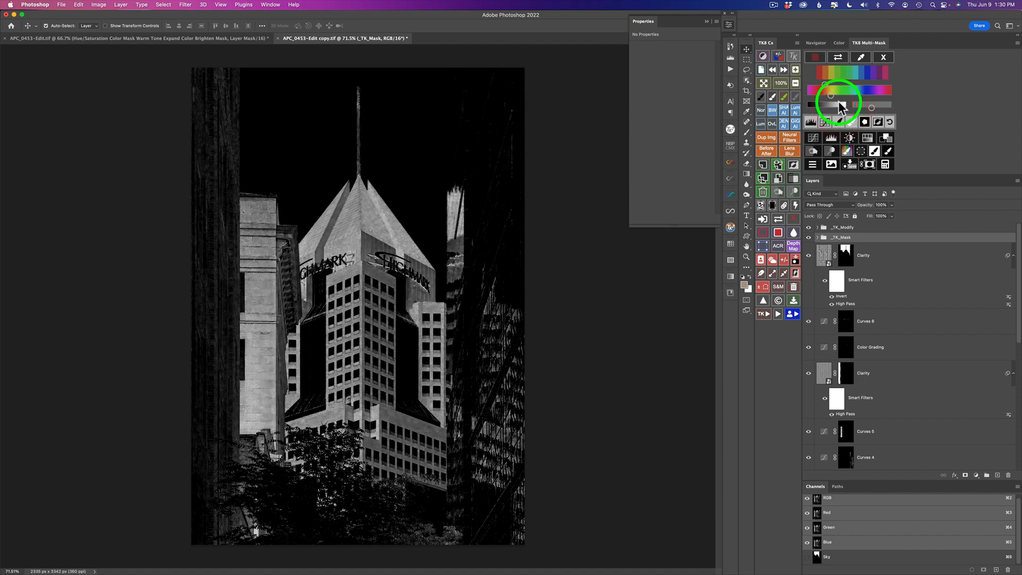
left_click(833, 94)
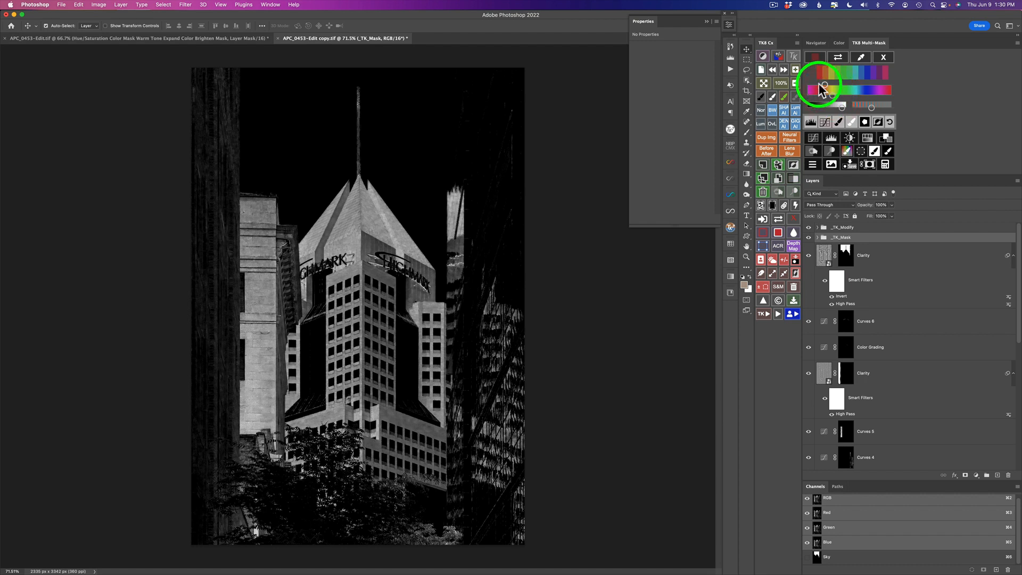
left_click_drag(825, 85, 826, 85)
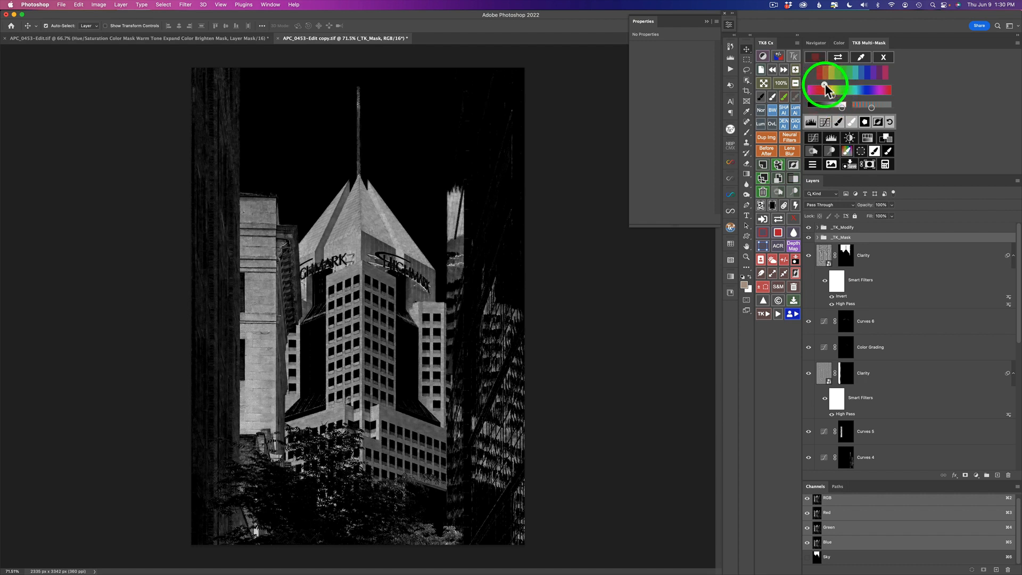
Add a Hue/Saturation layer through the colour mask, set Saturation to +38, and compare it on and off.
left_click(867, 138)
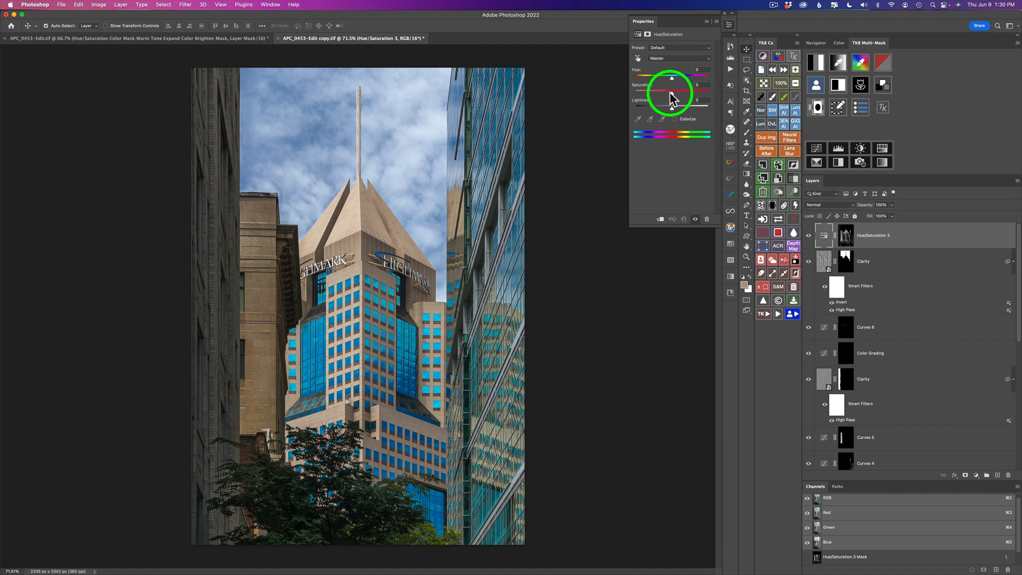
left_click_drag(673, 91, 695, 95)
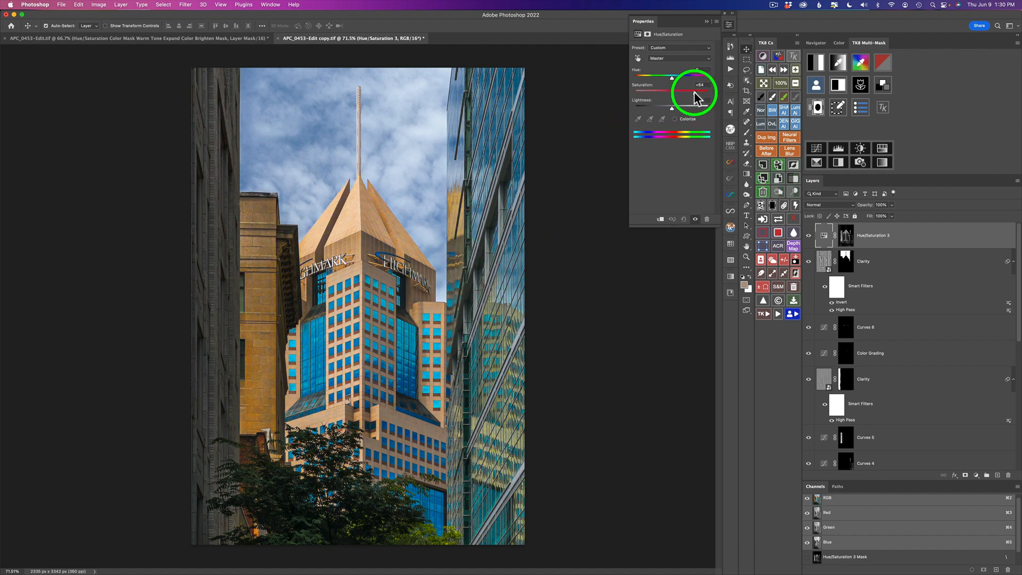
left_click_drag(695, 96, 684, 96)
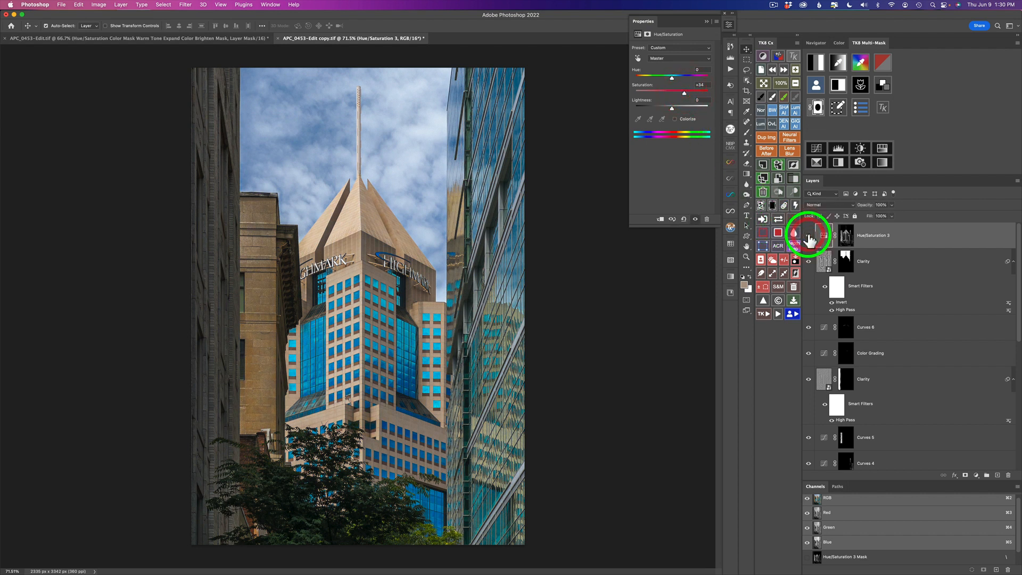
left_click(809, 235)
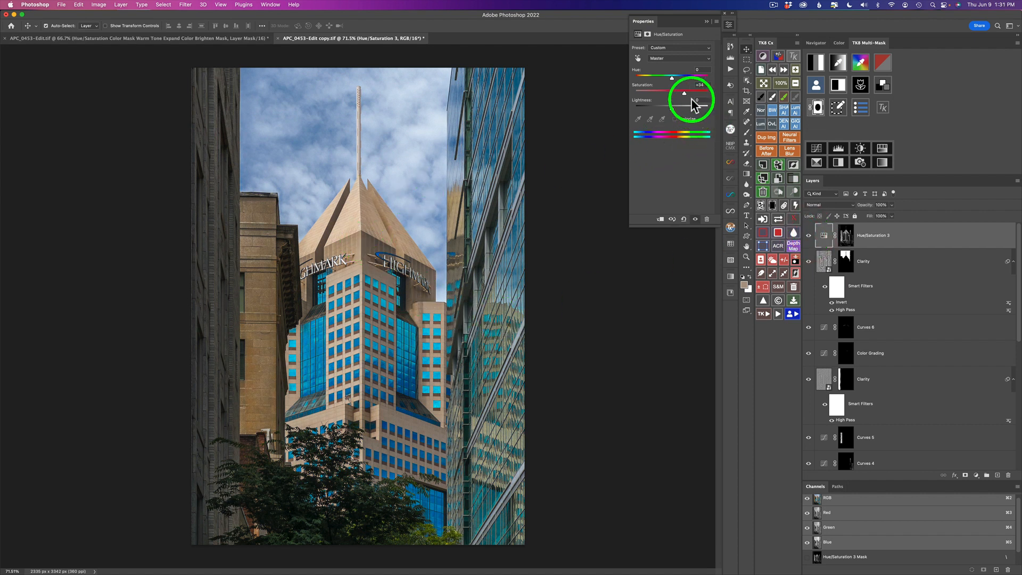
left_click_drag(683, 92, 685, 93)
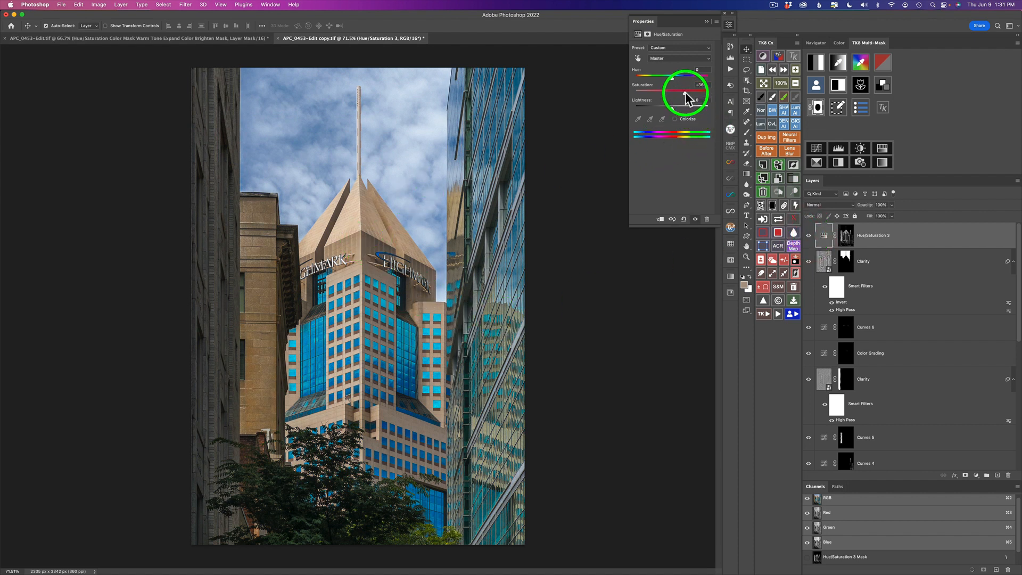
left_click(809, 236)
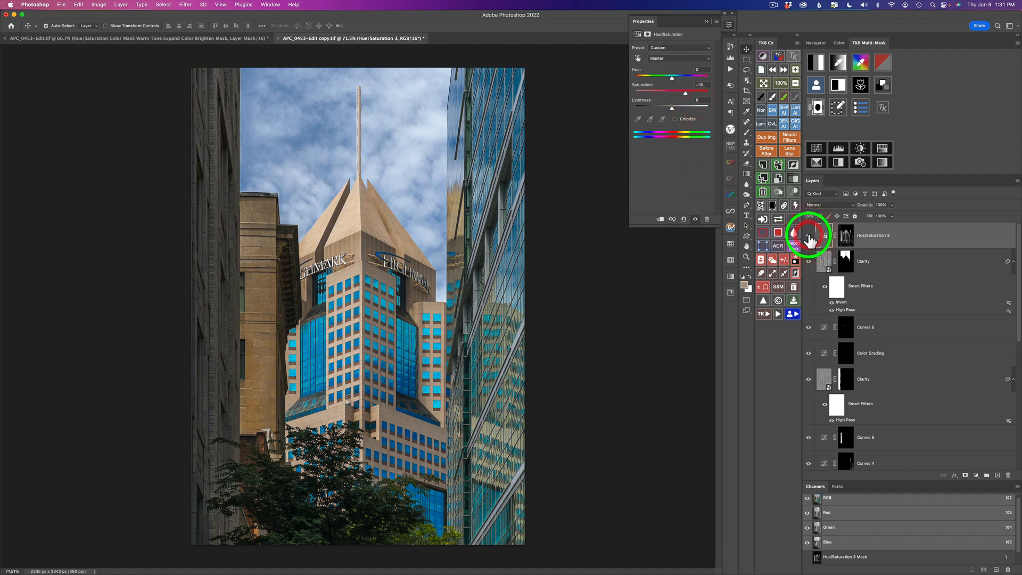
left_click(809, 236)
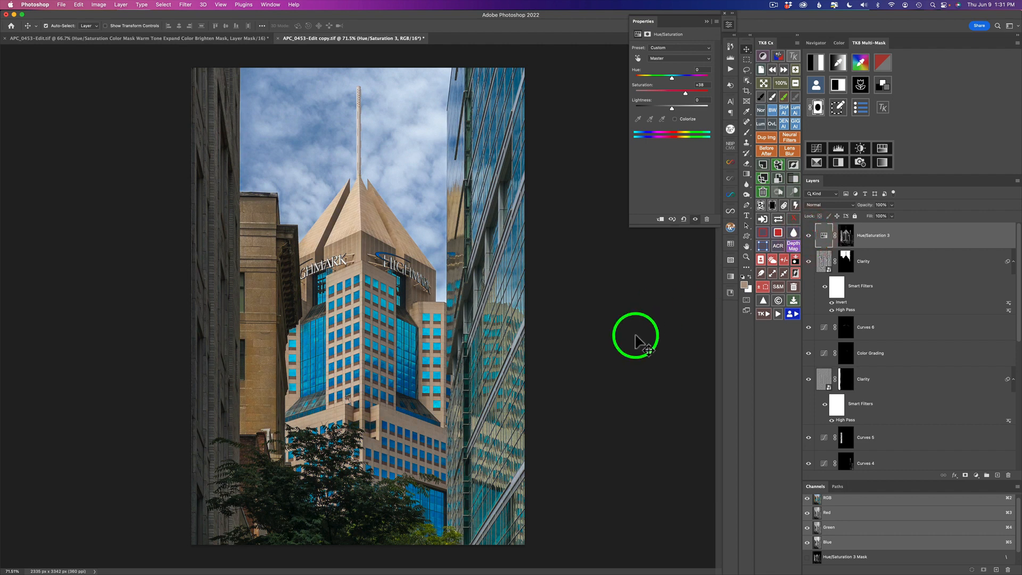
Run the TK Vignette action, accepting the Gaussian Blur radius of 256 pixels.
left_click(764, 315)
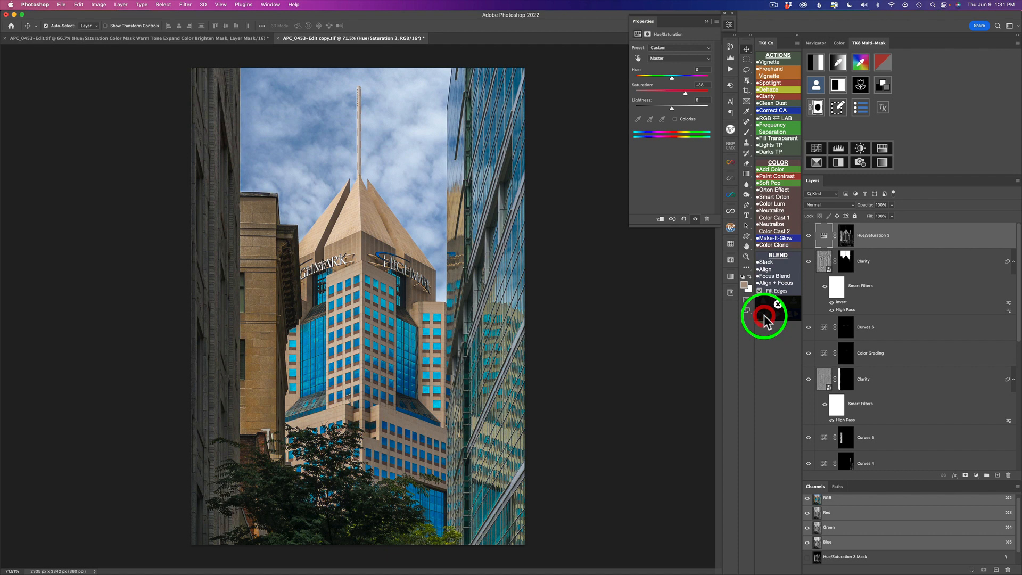
left_click(772, 63)
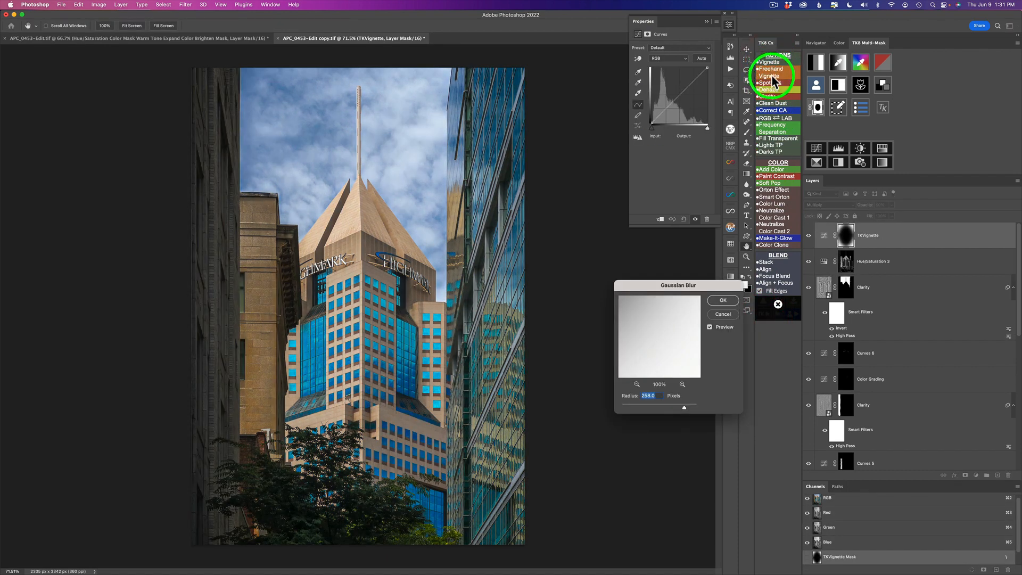
left_click(724, 301)
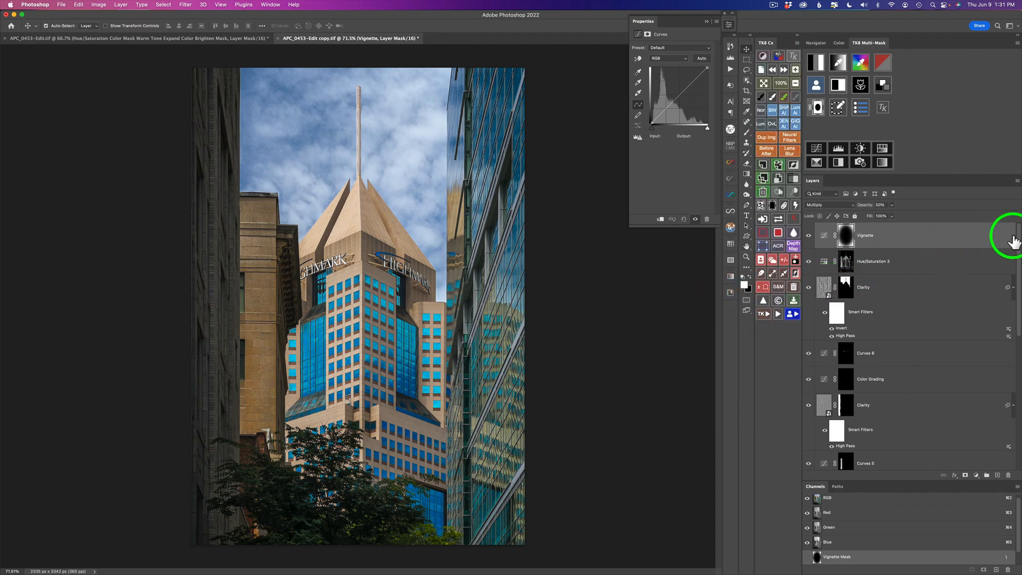
Split the Vignette layer's Blend If underlying-layer black slider to 110 in its layer style.
double_click(988, 244)
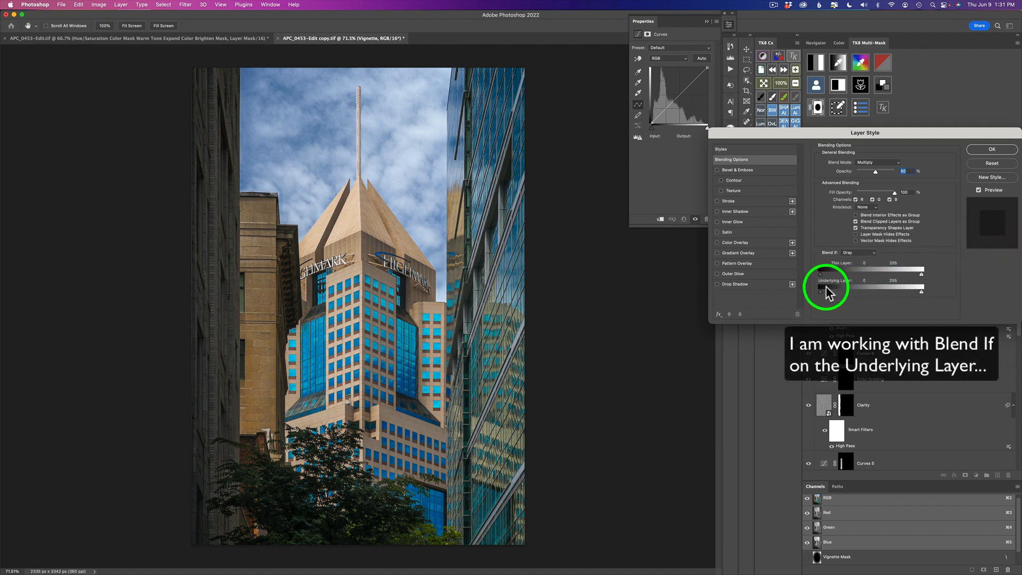
key("alt")
left_click_drag(822, 292, 863, 296)
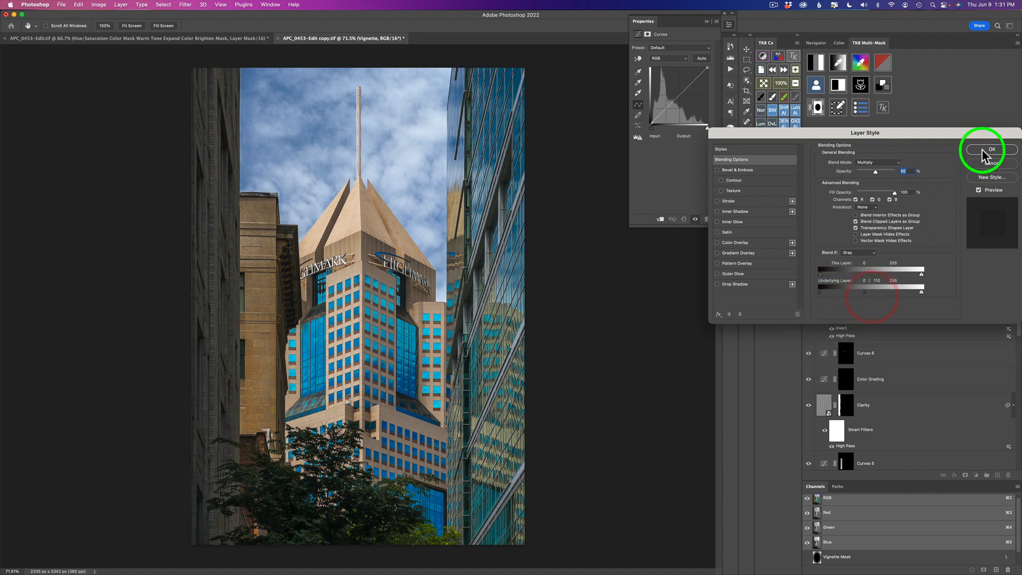
left_click(983, 149)
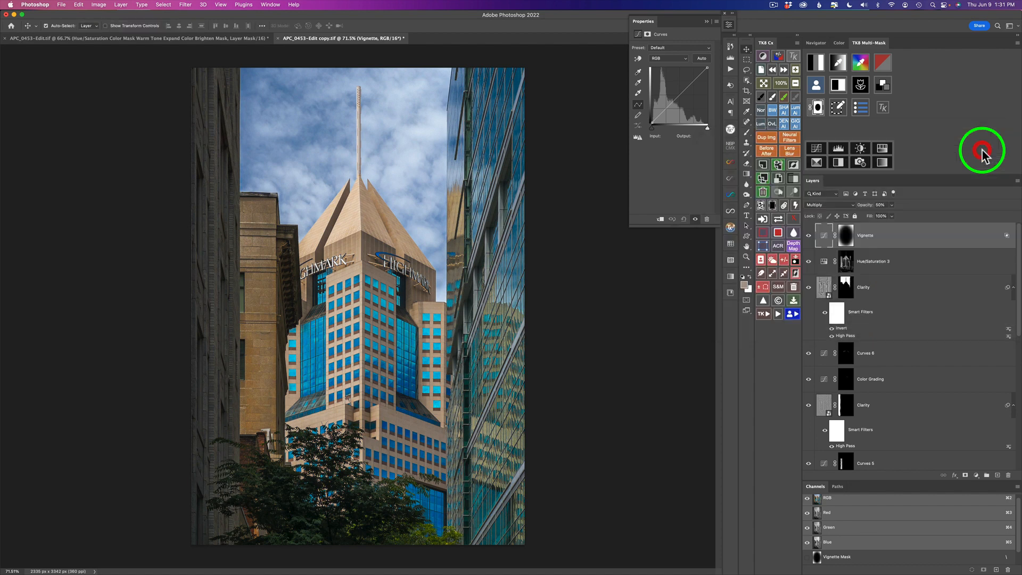
Lower the Vignette layer's opacity to 30% and compare the edit with the original Layer 0.
left_click(808, 236)
left_click(808, 236)
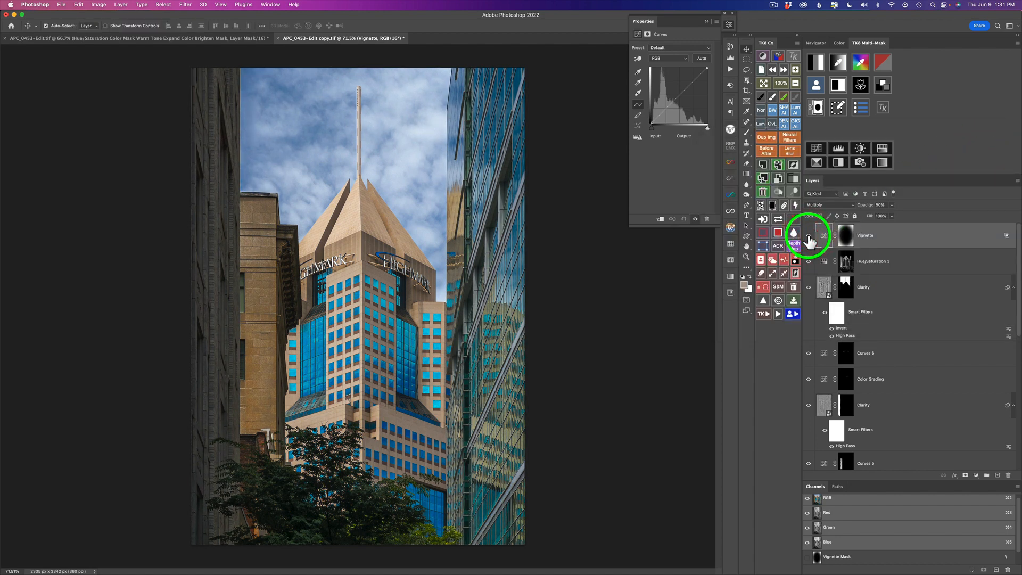
left_click_drag(868, 205, 750, 205)
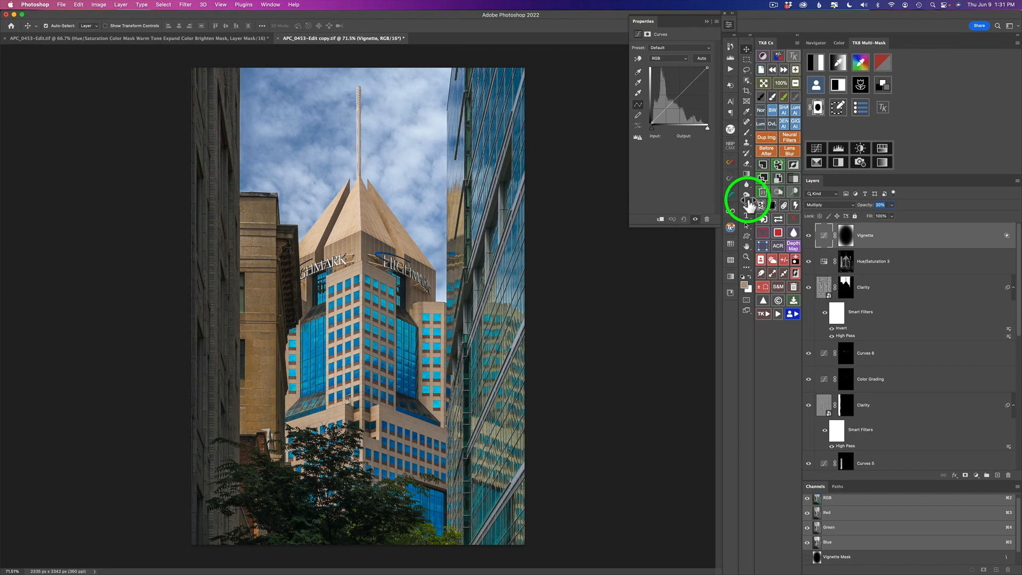
left_click(809, 235)
left_click(809, 236)
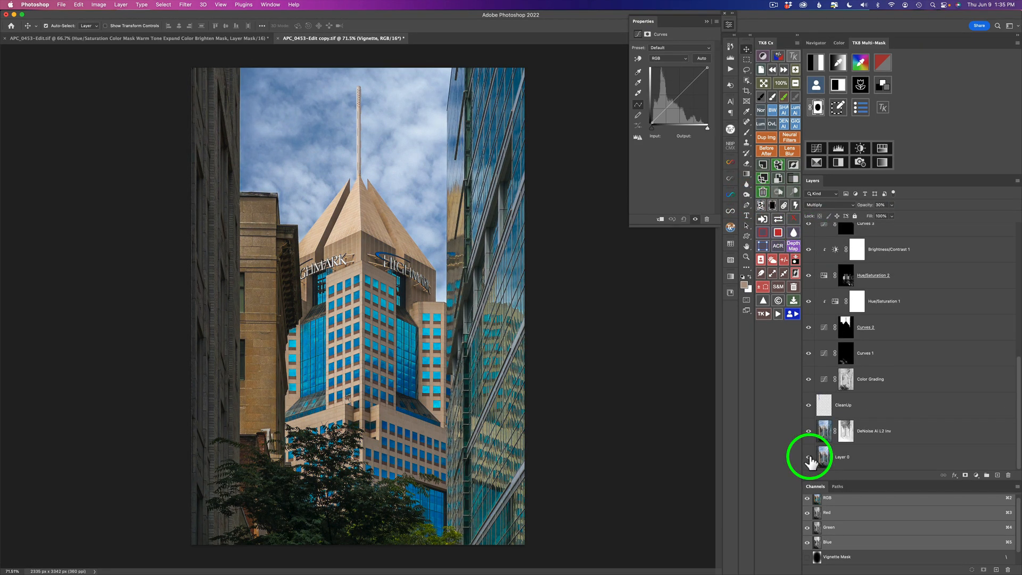
left_click(809, 458, "alt")
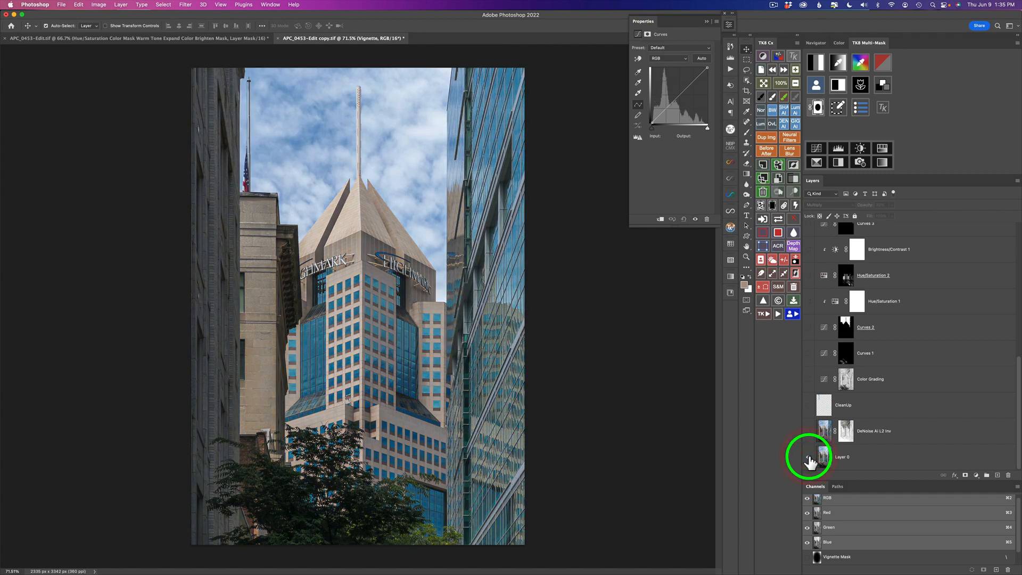
left_click(809, 457, "alt")
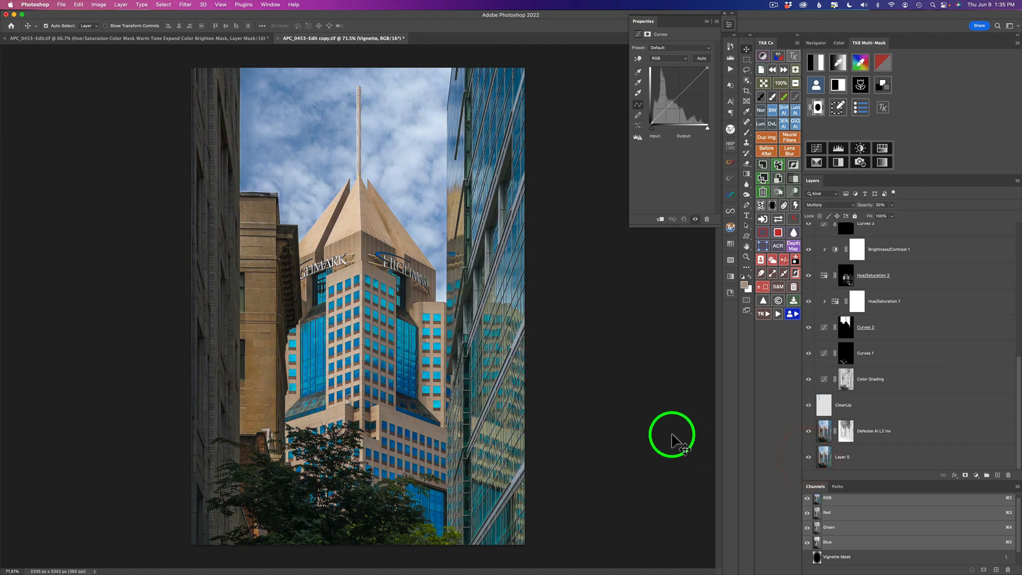